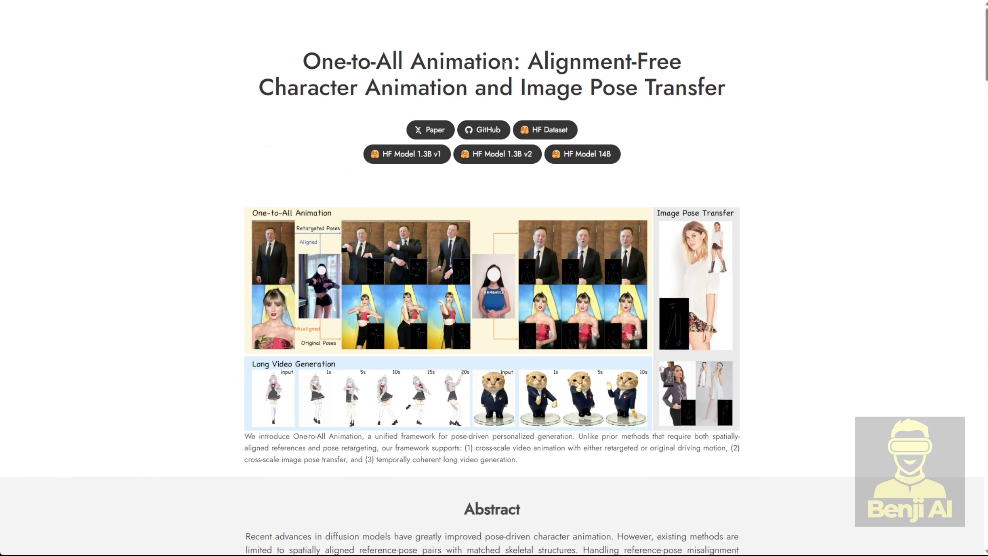
Step: Watch the witch's Motion 2 generated video full size
{"action": "left_click_drag", "start_coordinate": [610, 66], "coordinate": [870, 245]}
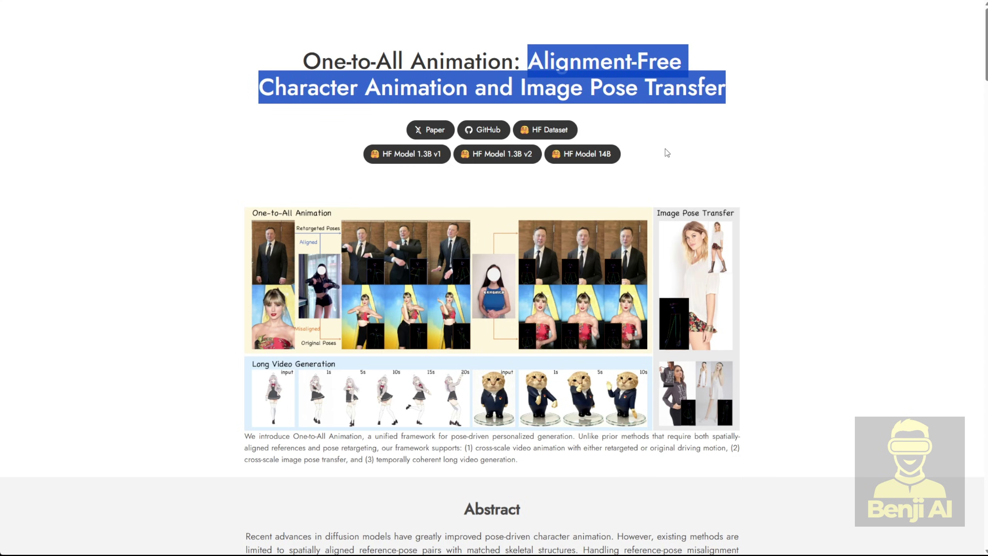
{"action": "scroll", "coordinate": [523, 375], "scroll_direction": "down", "scroll_amount": 15}
{"action": "scroll", "coordinate": [500, 292], "scroll_direction": "down", "scroll_amount": 6}
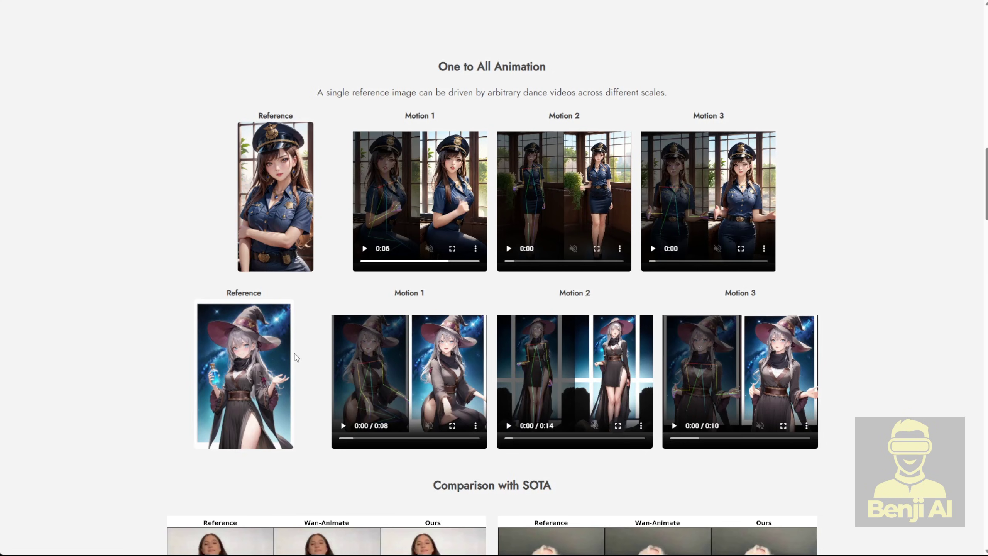
{"action": "left_click", "coordinate": [618, 425]}
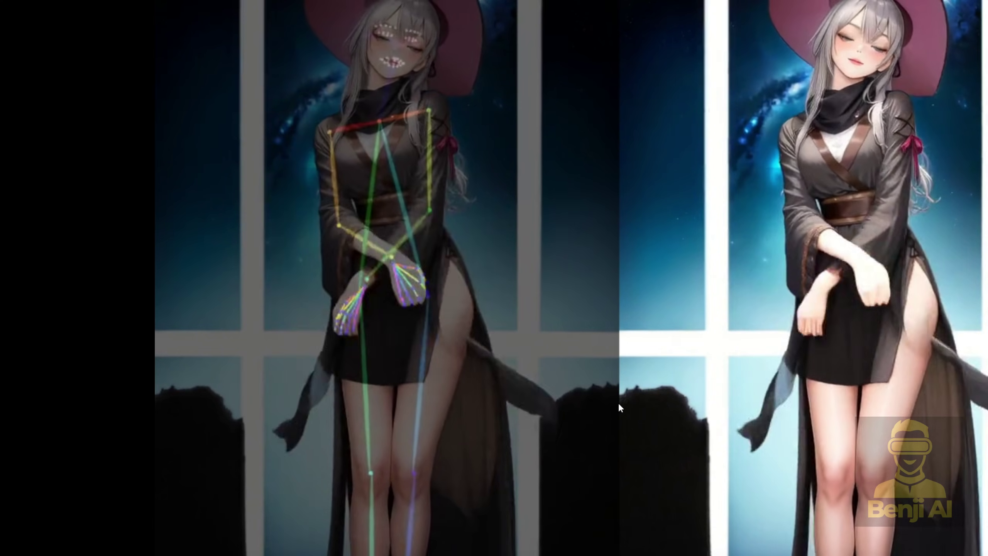
Step: Exit full screen and scroll down to the Comparison with SOTA videos
{"action": "key", "text": "Escape"}
{"action": "scroll", "coordinate": [450, 382], "scroll_direction": "down", "scroll_amount": 1}
{"action": "scroll", "coordinate": [451, 382], "scroll_direction": "down", "scroll_amount": 3}
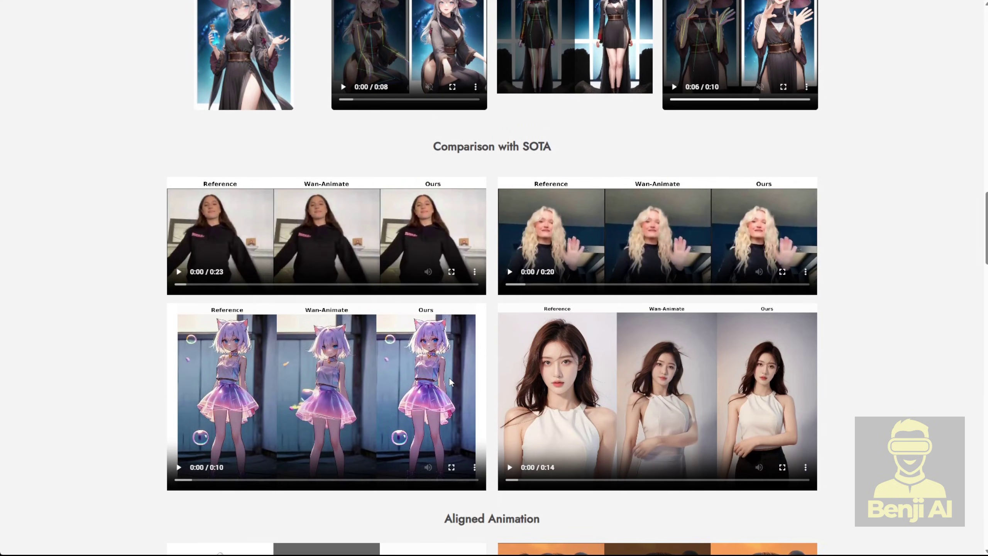
Step: Scroll past the Reference, Wan-Animate and Ours comparison videos to the Aligned Animation examples
{"action": "scroll", "coordinate": [449, 374], "scroll_direction": "down", "scroll_amount": 3}
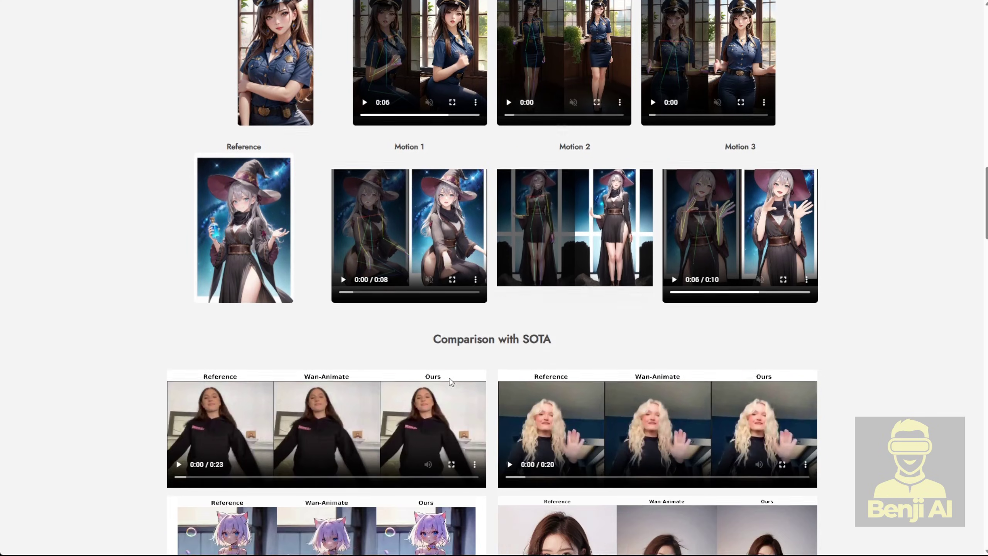
{"action": "scroll", "coordinate": [450, 381], "scroll_direction": "down", "scroll_amount": 5}
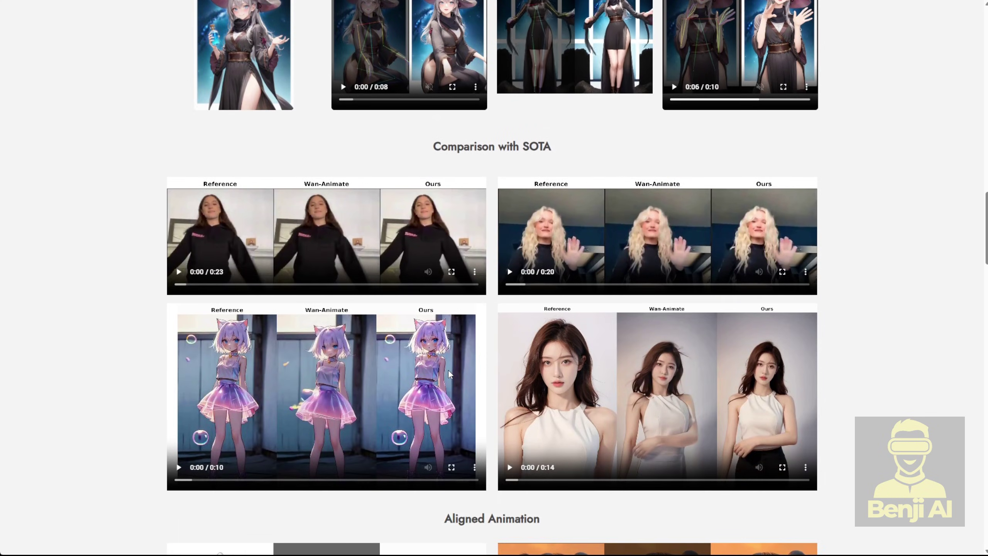
{"action": "scroll", "coordinate": [450, 381], "scroll_direction": "down", "scroll_amount": 3}
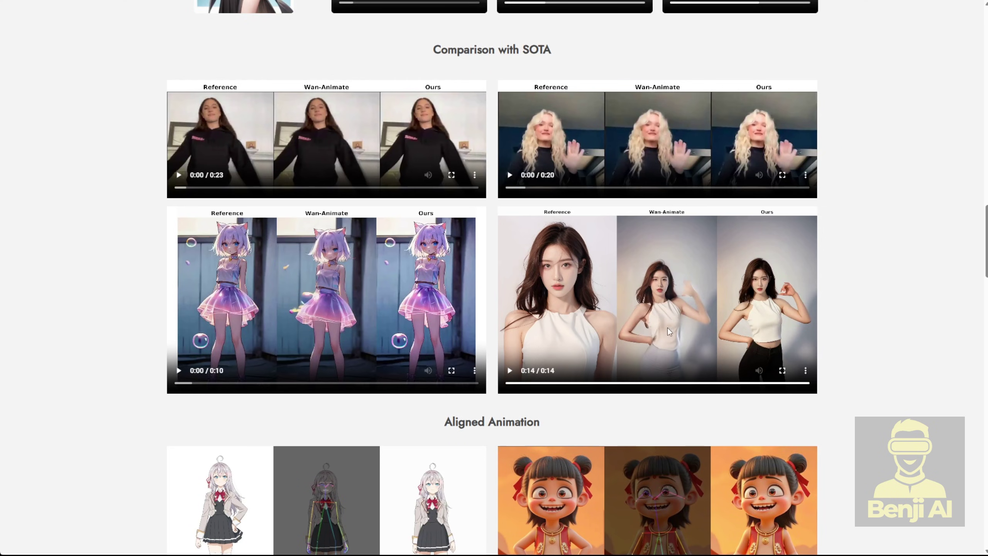
{"action": "scroll", "coordinate": [638, 387], "scroll_direction": "down", "scroll_amount": 5}
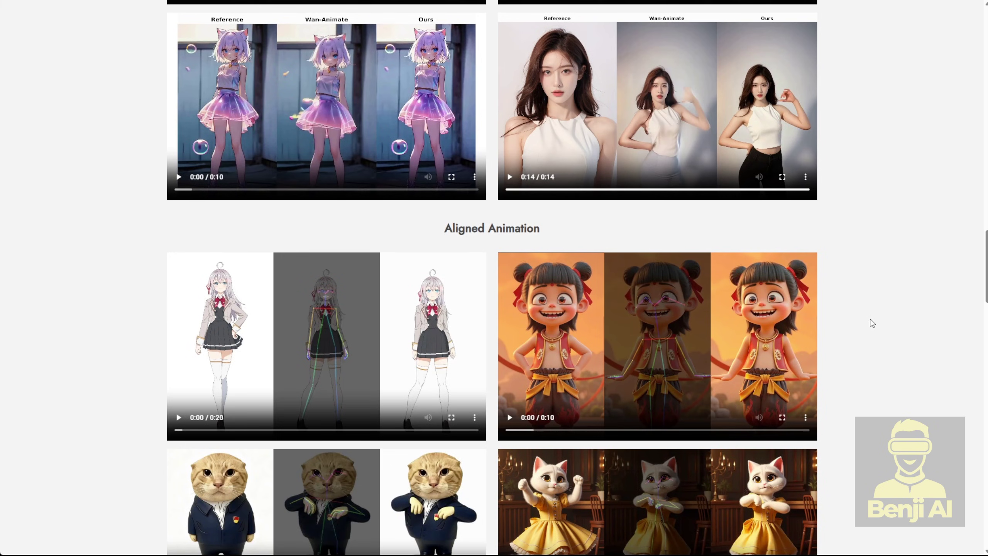
{"action": "scroll", "coordinate": [869, 318], "scroll_direction": "down", "scroll_amount": 6}
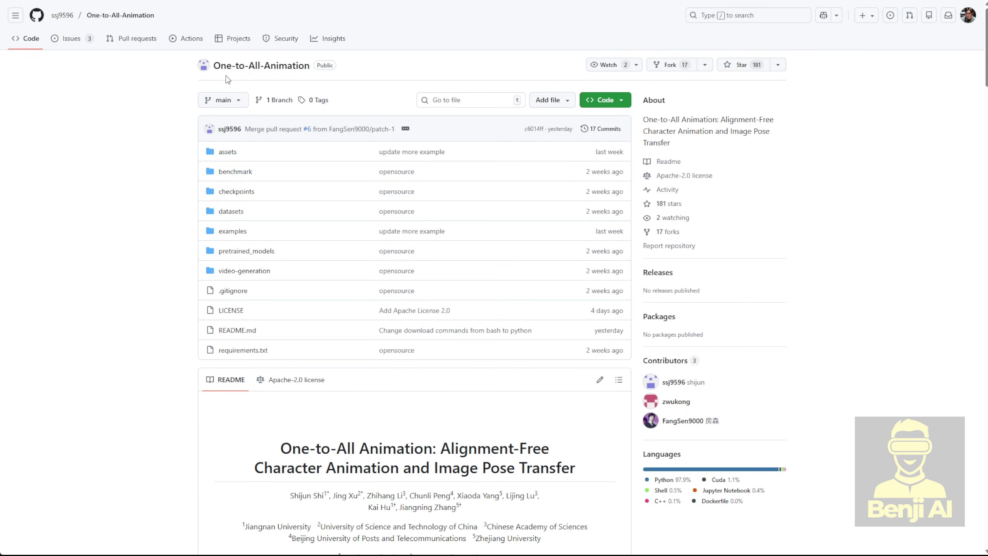
Step: Scroll the One-to-All README through its Update and Showcase sections
{"action": "scroll", "coordinate": [251, 287], "scroll_direction": "down", "scroll_amount": 12}
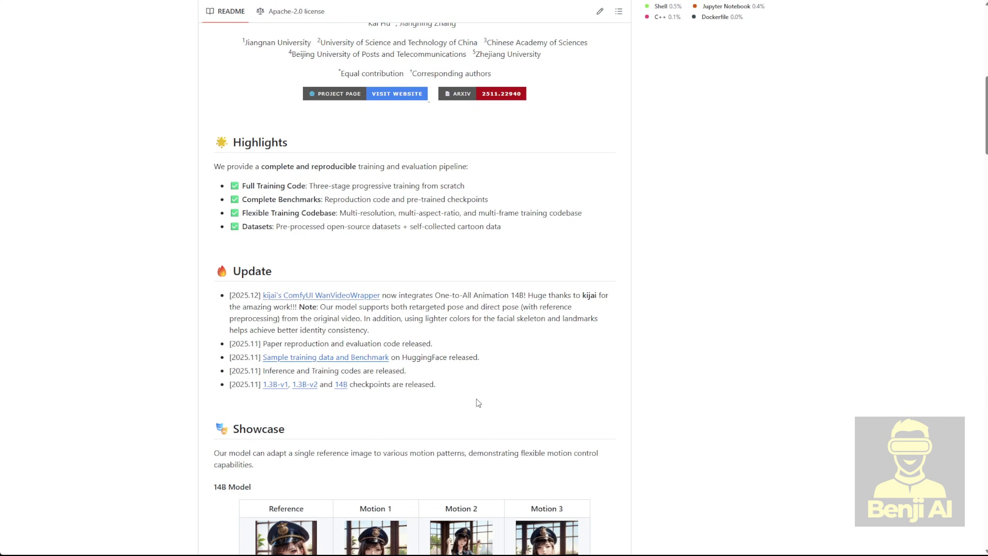
{"action": "scroll", "coordinate": [479, 397], "scroll_direction": "down", "scroll_amount": 10}
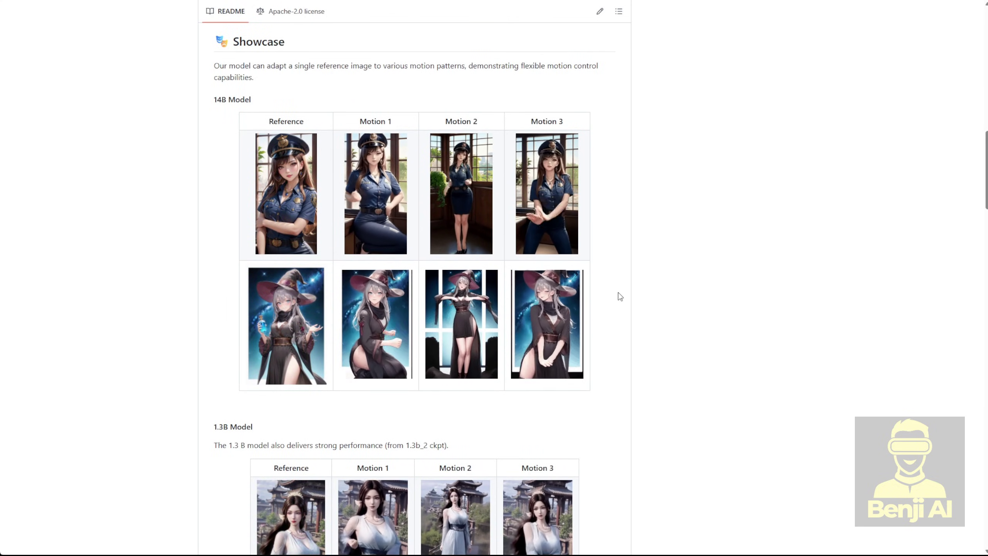
{"action": "scroll", "coordinate": [238, 219], "scroll_direction": "up", "scroll_amount": 2}
{"action": "scroll", "coordinate": [238, 219], "scroll_direction": "down", "scroll_amount": 2}
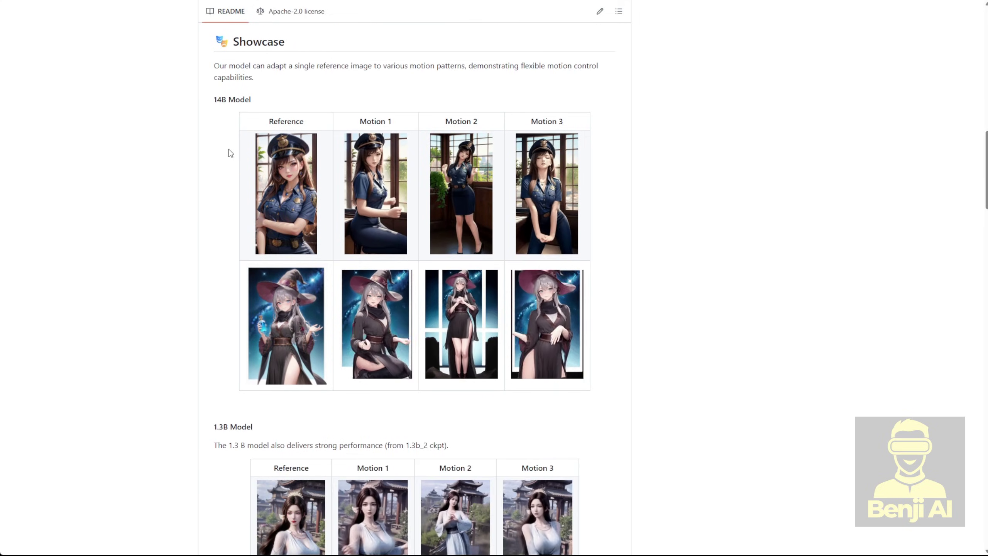
{"action": "scroll", "coordinate": [288, 336], "scroll_direction": "down", "scroll_amount": 3}
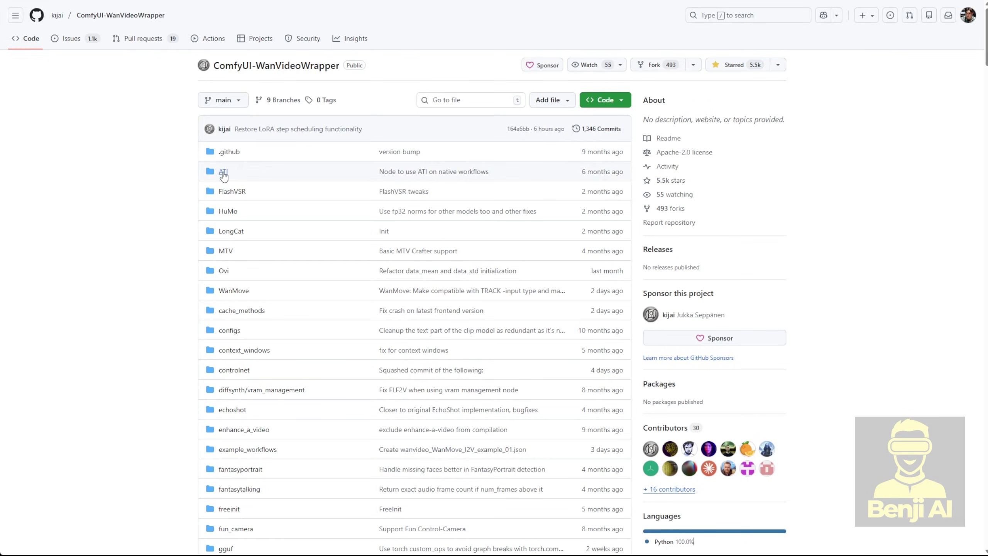
Step: Scroll the ComfyUI-WanVideoWrapper file list, including the onetoall folder
{"action": "scroll", "coordinate": [223, 172], "scroll_direction": "down", "scroll_amount": 3}
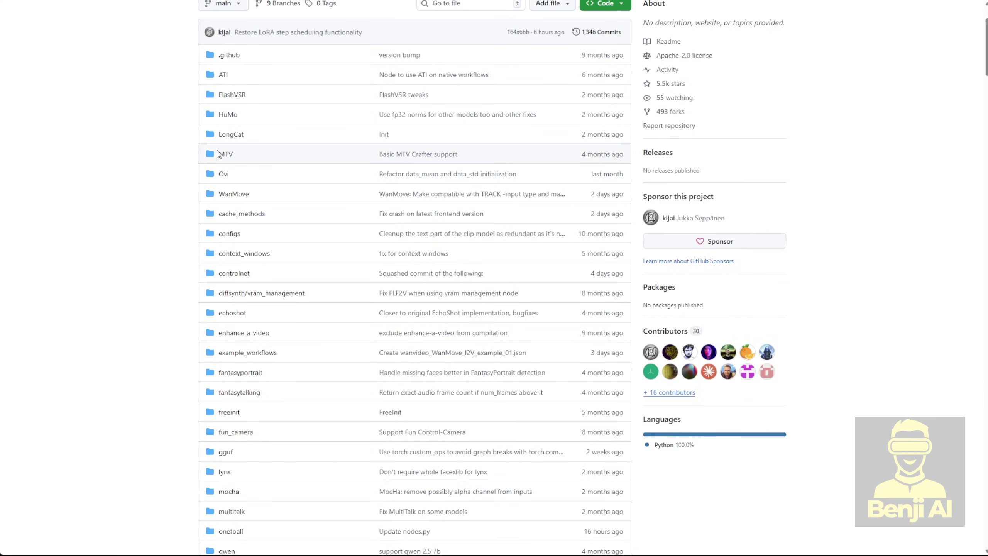
{"action": "scroll", "coordinate": [217, 150], "scroll_direction": "up", "scroll_amount": 1}
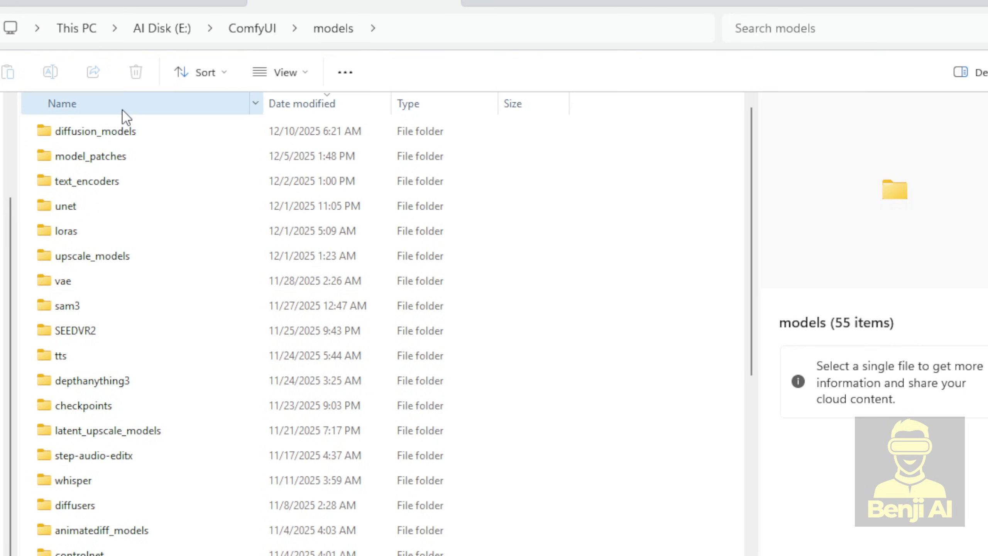
Step: Browse to diffusion_models > Wan2_1 and check the fp8 scaled and fp16 Wan21-OneToAllAnimation files
{"action": "double_click", "coordinate": [88, 135]}
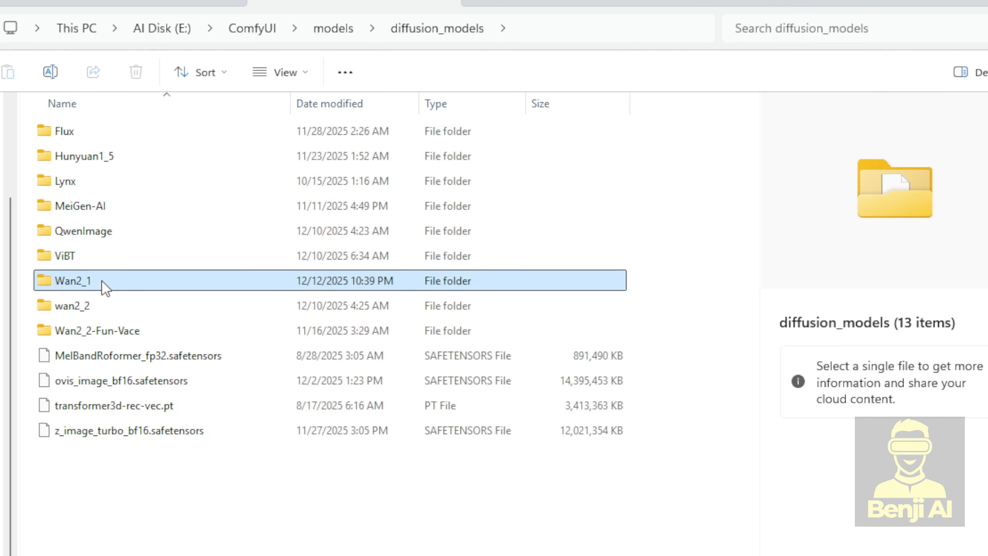
{"action": "double_click", "coordinate": [101, 283]}
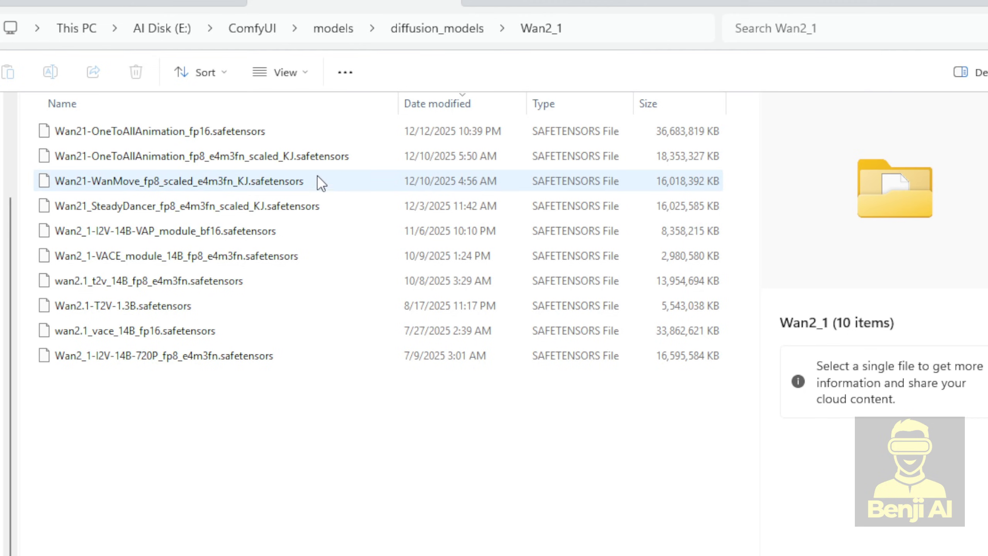
{"action": "left_click", "coordinate": [203, 139]}
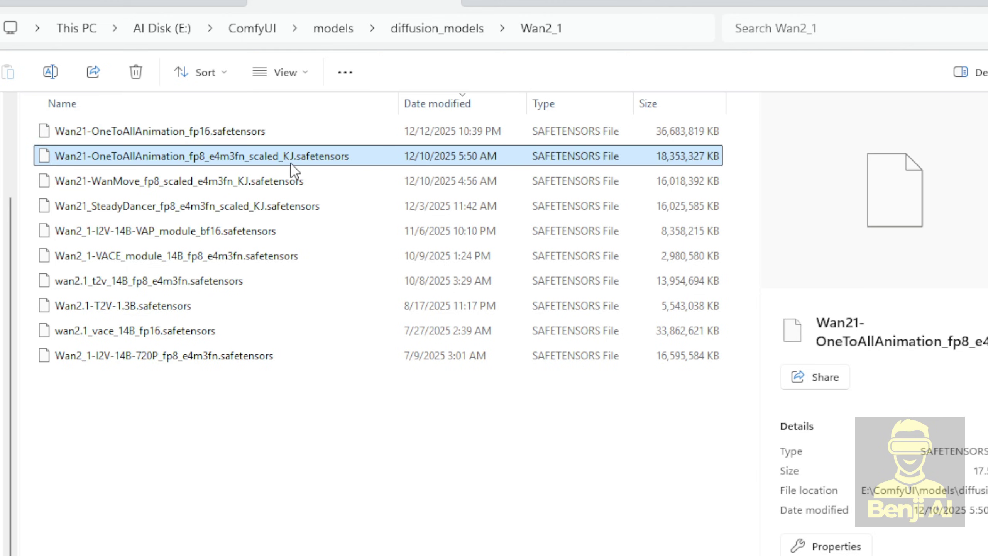
{"action": "left_click", "coordinate": [303, 136]}
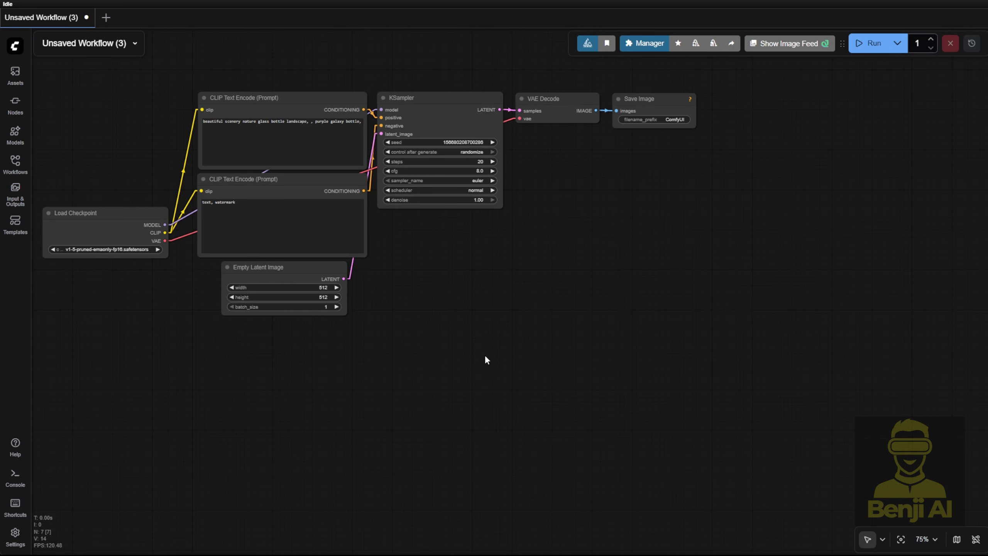
Step: Search the ComfyUI node library for 'OneToAll' to list its nodes
{"action": "double_click", "coordinate": [491, 289]}
{"action": "type", "text": "OneToAll"}
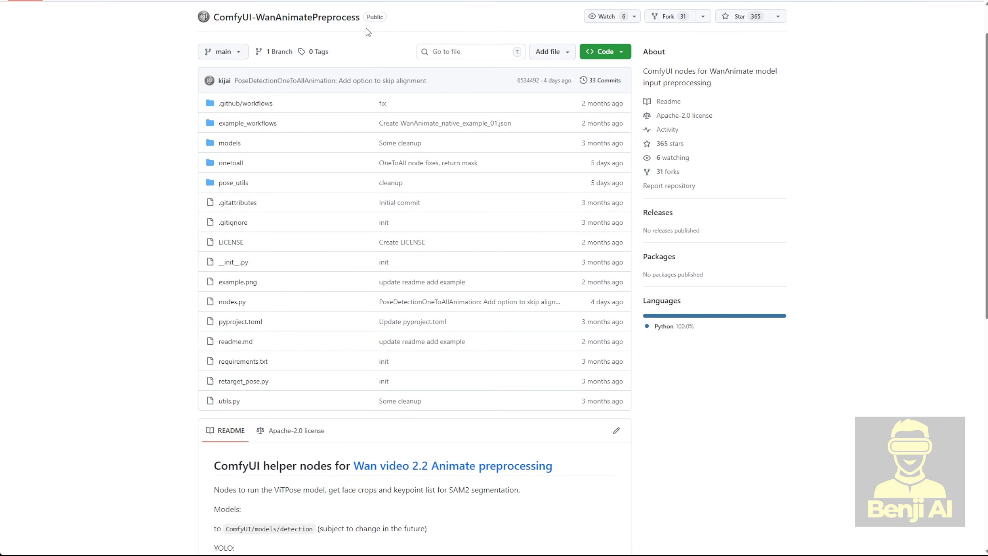
Step: Highlight the ComfyUI/models/detection path where the YOLO and ViTPose ONNX models go
{"action": "scroll", "coordinate": [366, 28], "scroll_direction": "down", "scroll_amount": 5}
{"action": "left_click_drag", "start_coordinate": [226, 335], "coordinate": [312, 335]}
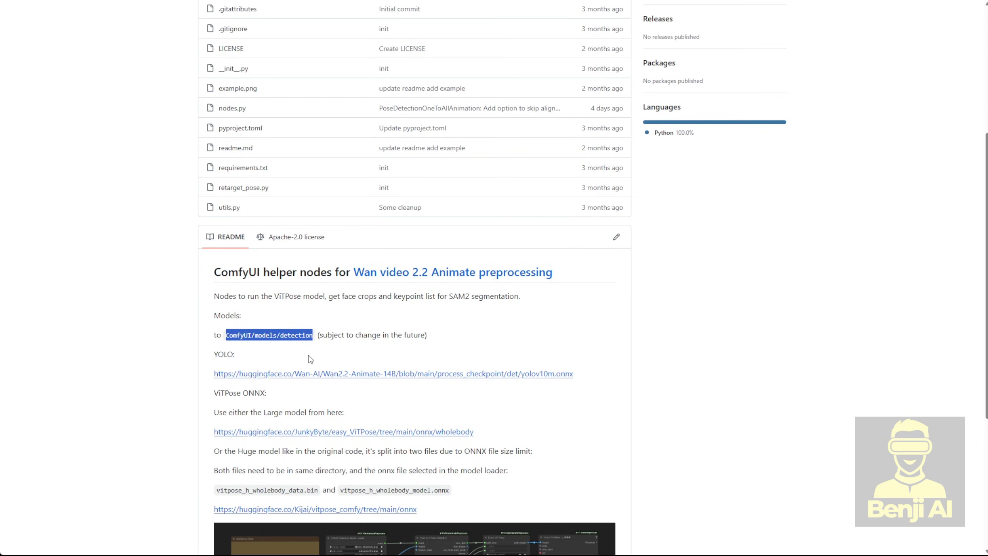
{"action": "left_click", "coordinate": [296, 347]}
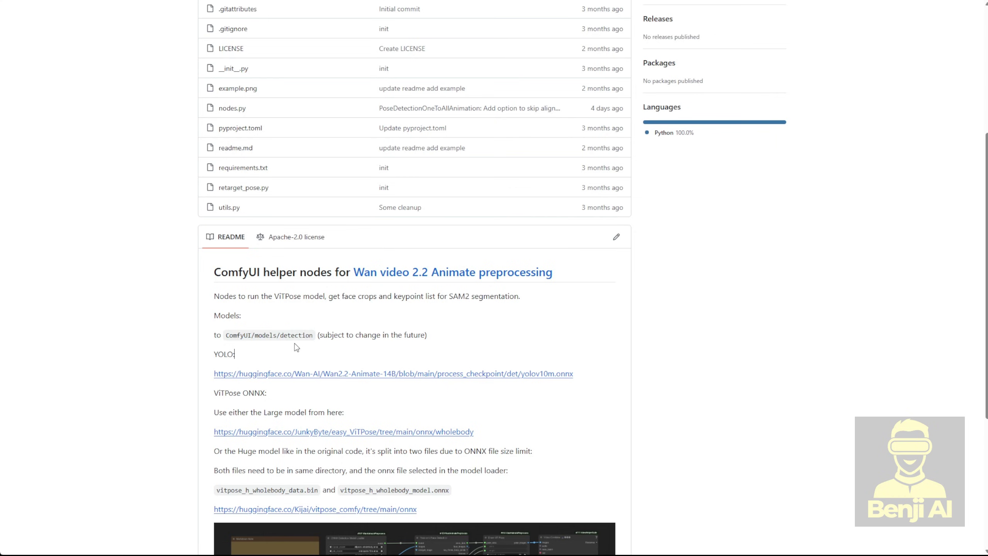
{"action": "double_click", "coordinate": [269, 337]}
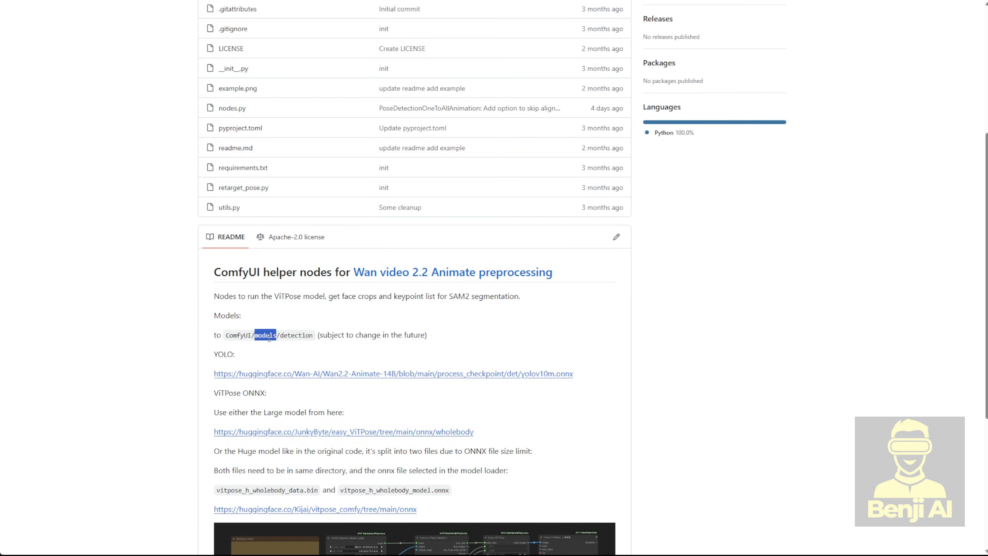
{"action": "double_click", "coordinate": [295, 335]}
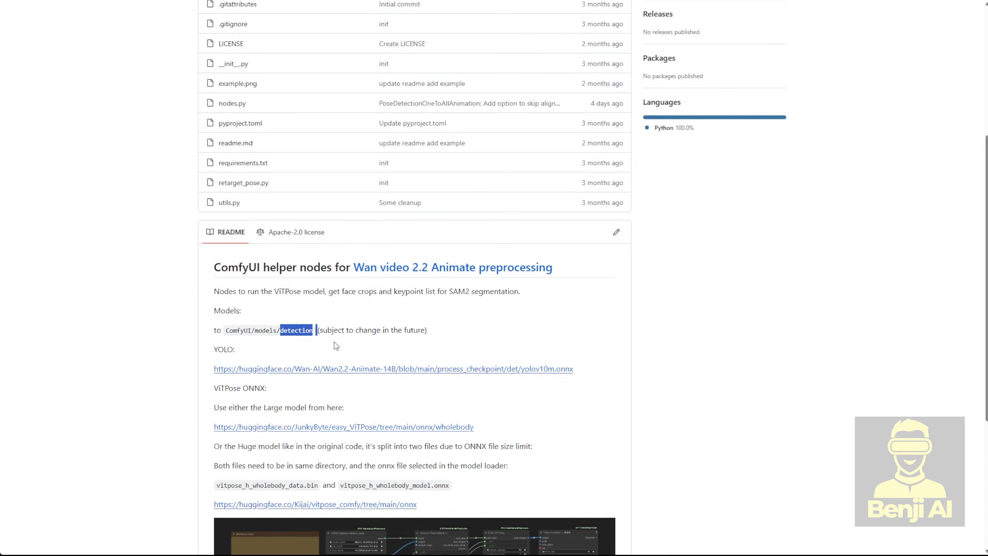
{"action": "scroll", "coordinate": [334, 345], "scroll_direction": "down", "scroll_amount": 2}
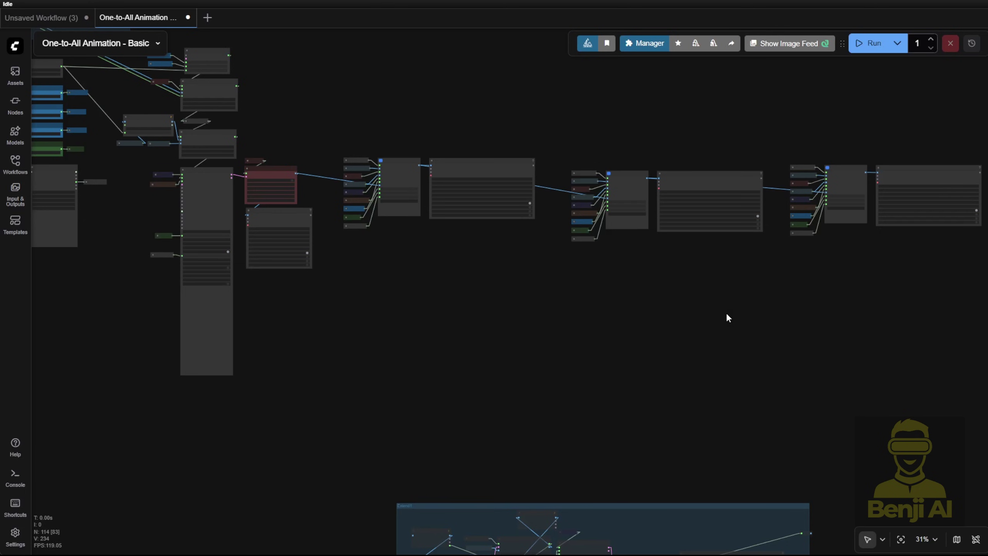
Step: Nudge the Load Video node up-left in Pose extraction and replay the pink-haired dancer video
{"action": "scroll", "coordinate": [494, 328], "scroll_direction": "down", "scroll_amount": 4}
{"action": "left_click_drag", "start_coordinate": [491, 328], "coordinate": [644, 406]}
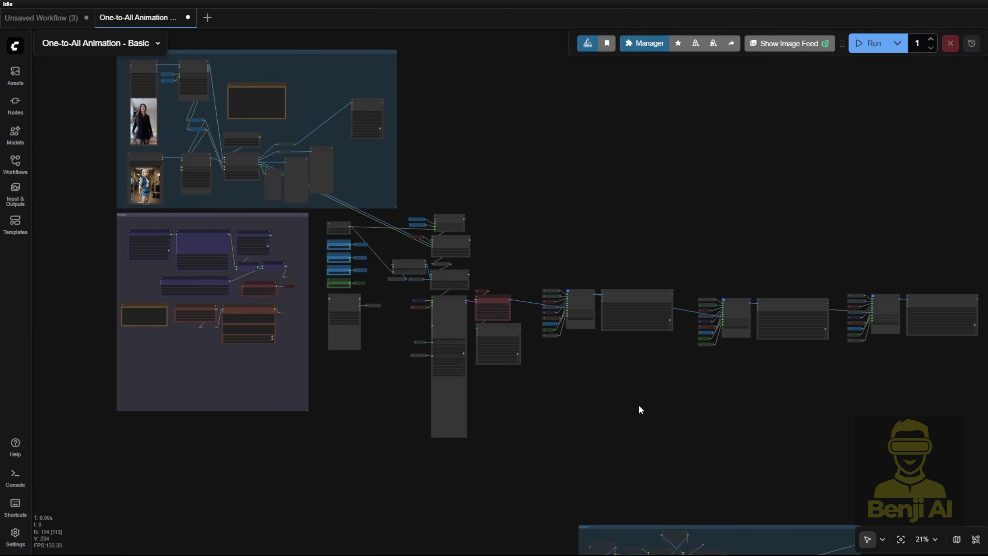
{"action": "scroll", "coordinate": [169, 122], "scroll_direction": "up", "scroll_amount": 10}
{"action": "left_click", "coordinate": [201, 183]}
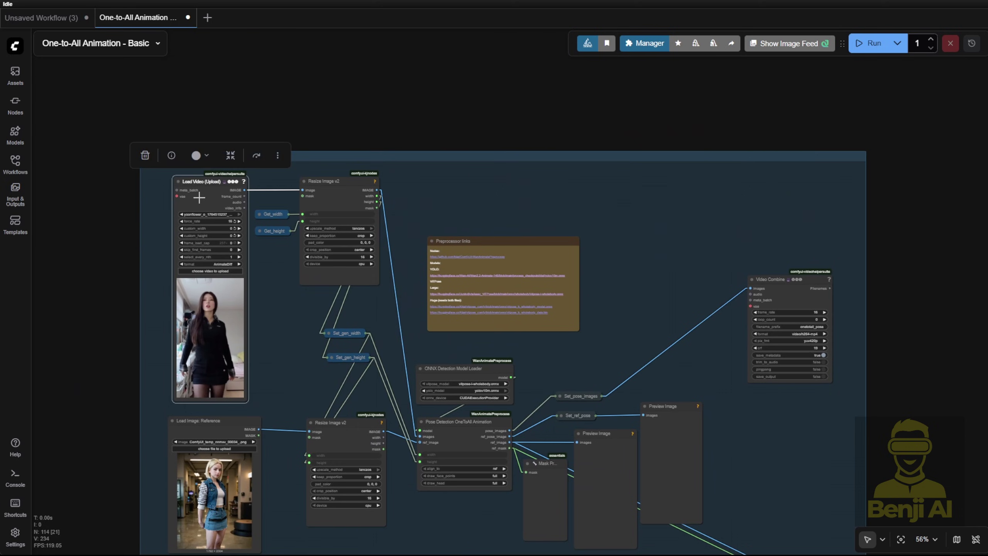
{"action": "left_click_drag", "start_coordinate": [201, 188], "coordinate": [193, 174]}
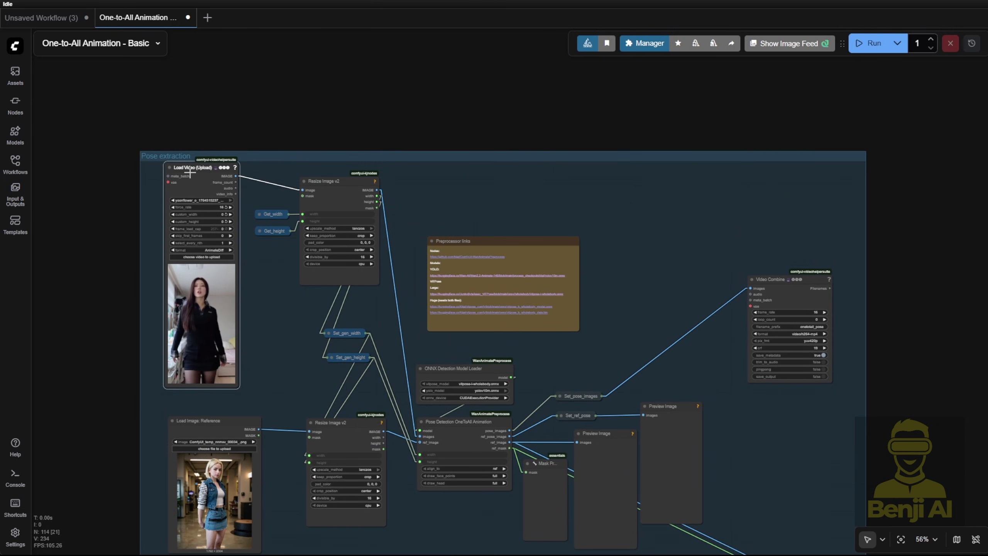
{"action": "right_click", "coordinate": [204, 292]}
{"action": "left_click", "coordinate": [255, 251]}
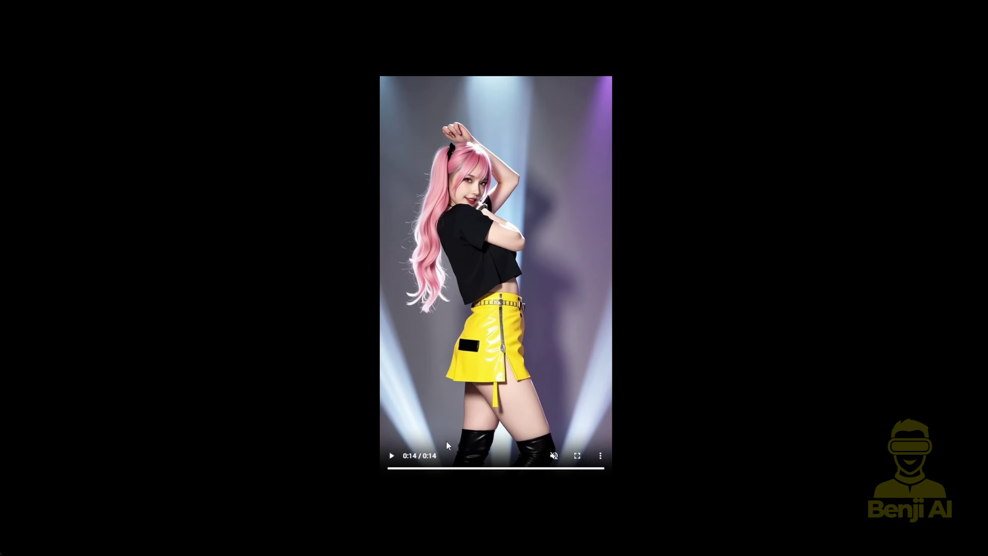
{"action": "left_click", "coordinate": [448, 445]}
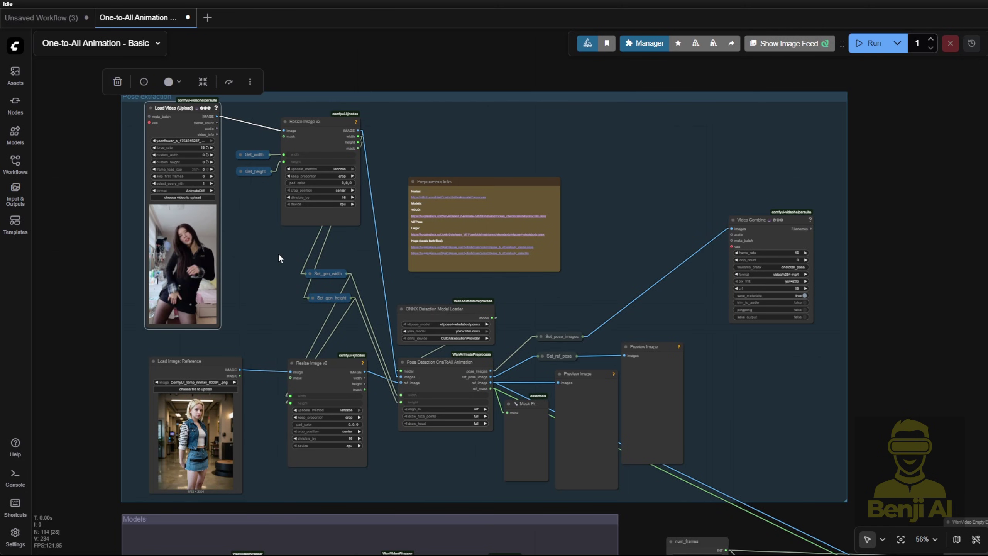
Step: Set every node in the Models group to Never so it is muted
{"action": "left_click_drag", "start_coordinate": [238, 313], "coordinate": [227, 132]}
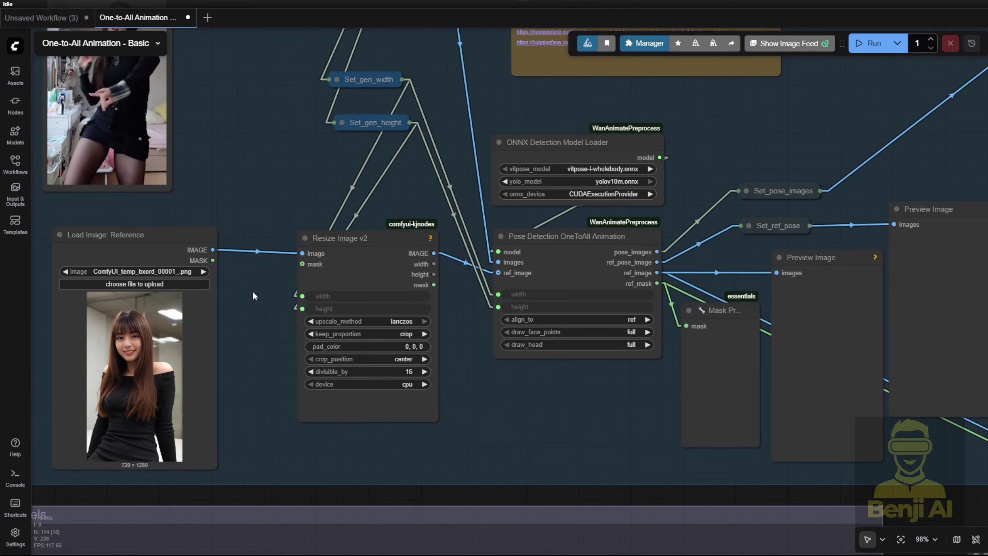
{"action": "scroll", "coordinate": [252, 290], "scroll_direction": "down", "scroll_amount": 1}
{"action": "left_click_drag", "start_coordinate": [253, 290], "coordinate": [380, 364]}
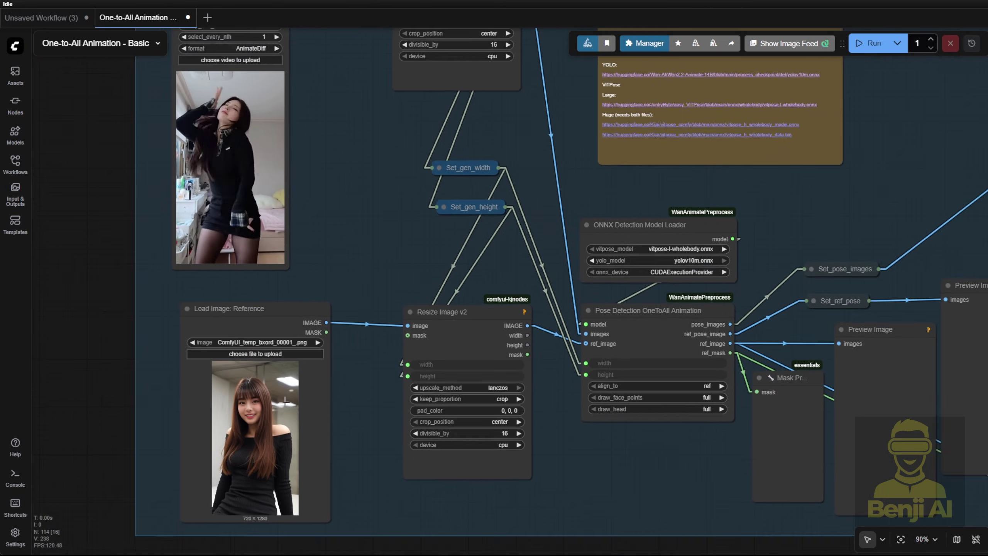
{"action": "scroll", "coordinate": [428, 452], "scroll_direction": "up", "scroll_amount": 3}
{"action": "left_click_drag", "start_coordinate": [429, 452], "coordinate": [275, 373]}
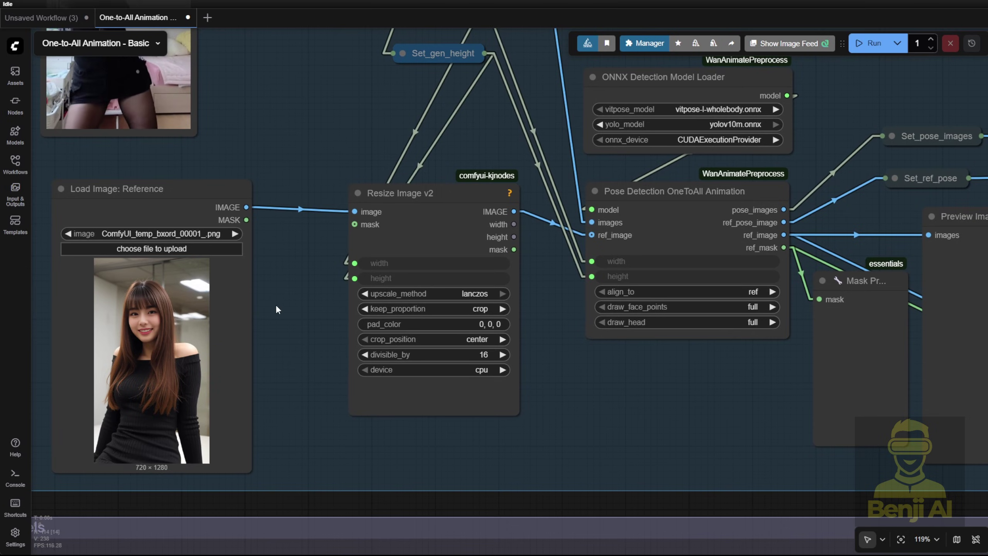
{"action": "scroll", "coordinate": [352, 419], "scroll_direction": "down", "scroll_amount": 10}
{"action": "left_click_drag", "start_coordinate": [352, 418], "coordinate": [352, 70]}
{"action": "right_click", "coordinate": [427, 199]}
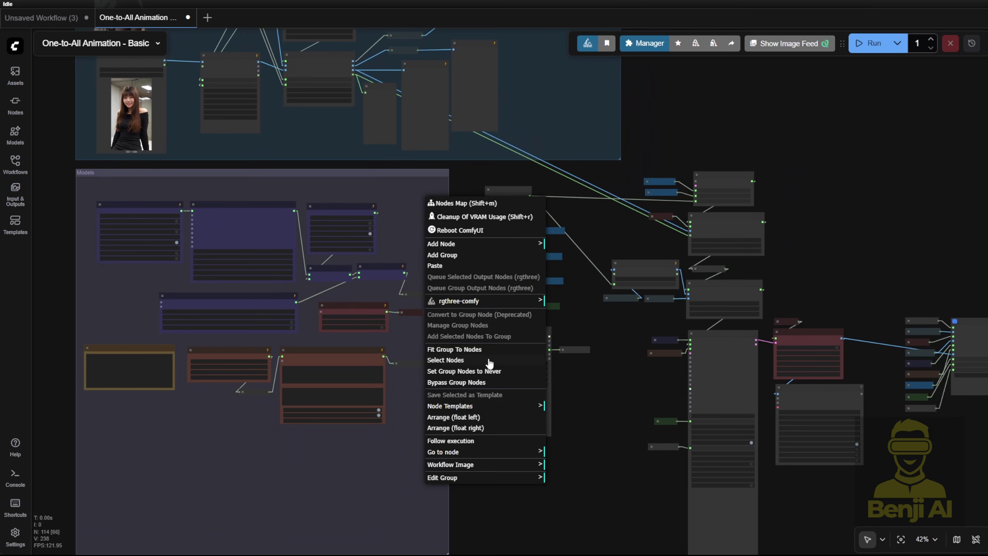
{"action": "left_click", "coordinate": [490, 370]}
{"action": "scroll", "coordinate": [152, 133], "scroll_direction": "up", "scroll_amount": 3}
{"action": "left_click_drag", "start_coordinate": [152, 132], "coordinate": [342, 170]}
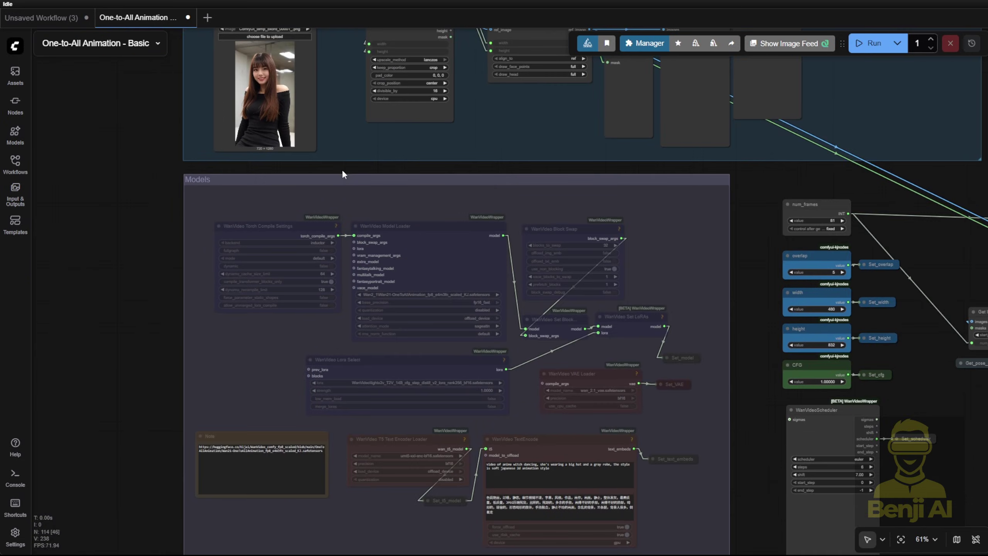
Step: Return to Pose extraction, select Pose Detection, raise Set_pose_images and select Set_ref_pose
{"action": "left_click_drag", "start_coordinate": [551, 144], "coordinate": [528, 478]}
{"action": "scroll", "coordinate": [492, 341], "scroll_direction": "up", "scroll_amount": 1}
{"action": "scroll", "coordinate": [350, 239], "scroll_direction": "up", "scroll_amount": 1}
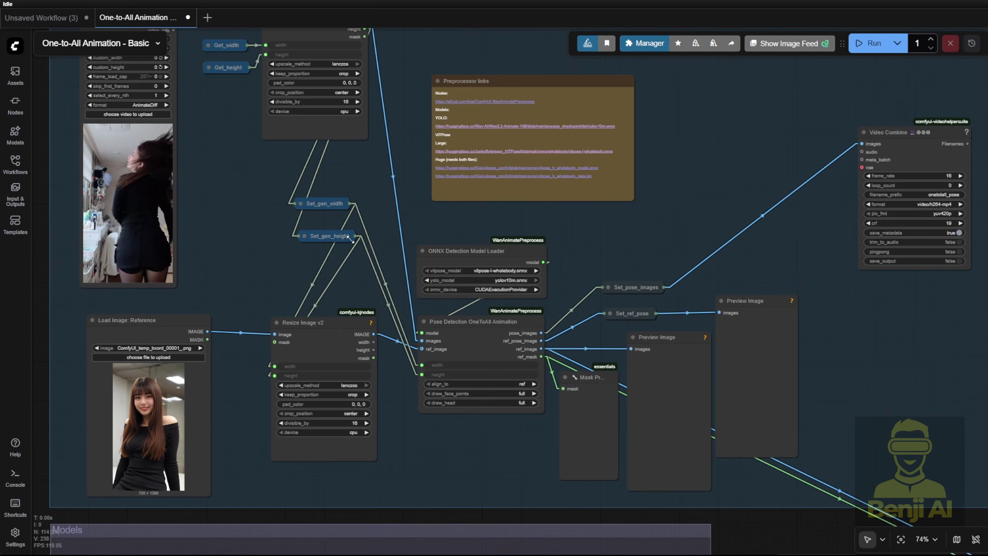
{"action": "left_click_drag", "start_coordinate": [351, 239], "coordinate": [357, 289]}
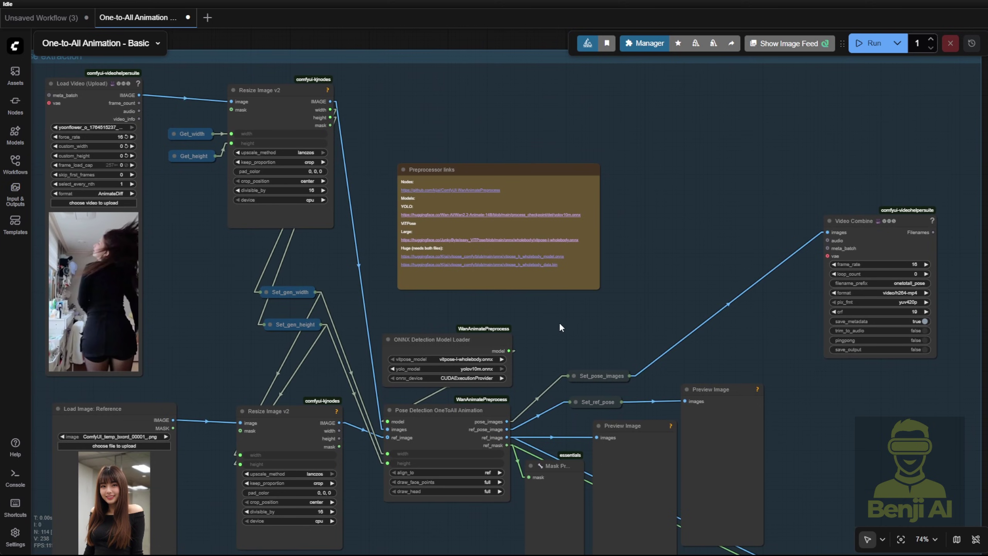
{"action": "left_click_drag", "start_coordinate": [565, 346], "coordinate": [547, 239]}
{"action": "scroll", "coordinate": [426, 322], "scroll_direction": "up", "scroll_amount": 3}
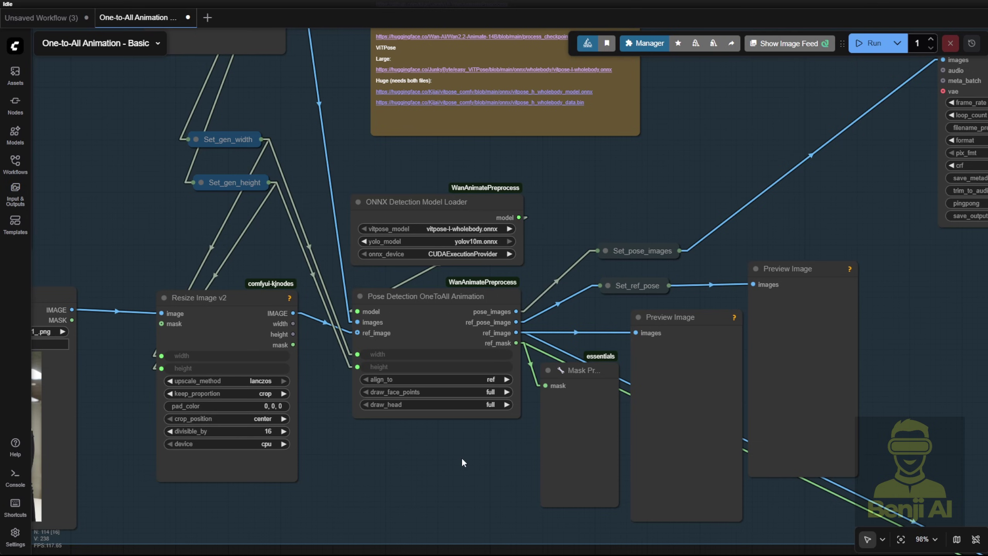
{"action": "scroll", "coordinate": [467, 487], "scroll_direction": "up", "scroll_amount": 4}
{"action": "left_click", "coordinate": [416, 239]}
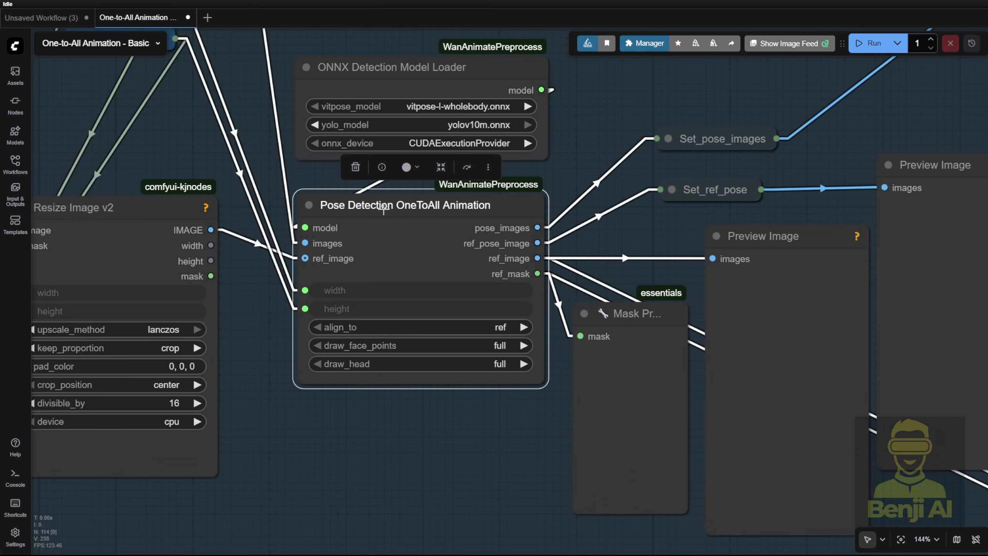
{"action": "left_click_drag", "start_coordinate": [442, 224], "coordinate": [234, 245]}
{"action": "left_click_drag", "start_coordinate": [509, 157], "coordinate": [502, 123]}
{"action": "left_click", "coordinate": [501, 209]}
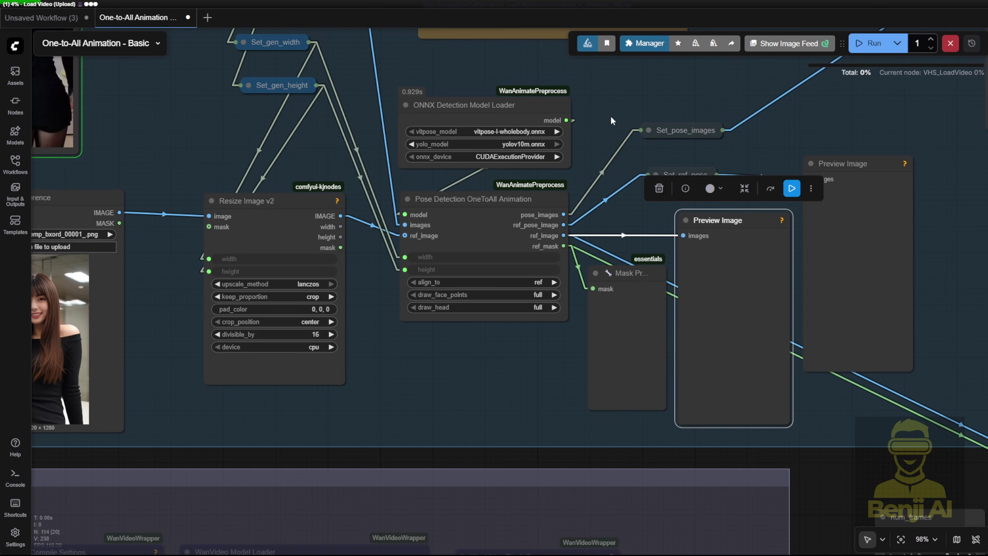
Step: Survey the Pose extraction group and open the Pose Detection alignment choices
{"action": "scroll", "coordinate": [602, 91], "scroll_direction": "down", "scroll_amount": 4}
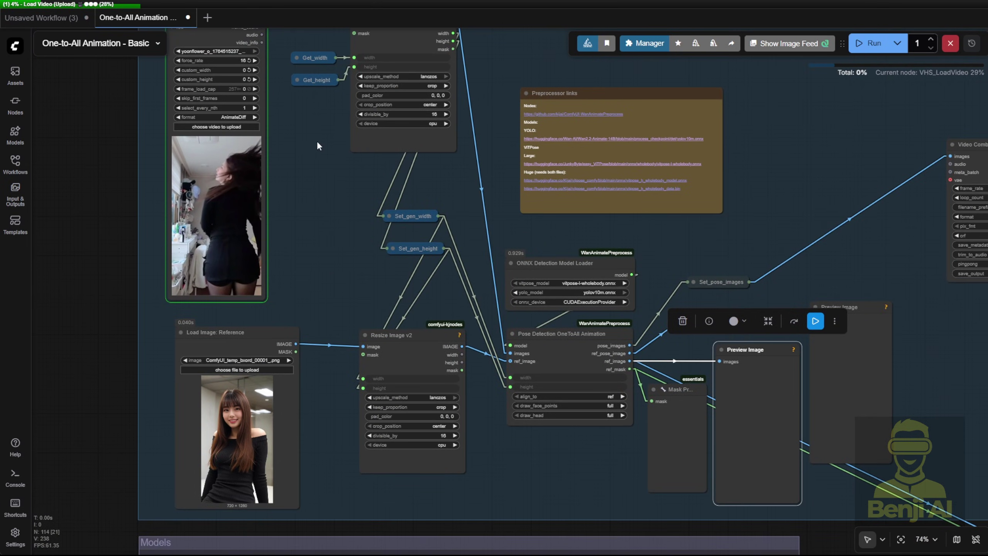
{"action": "left_click_drag", "start_coordinate": [318, 150], "coordinate": [320, 201]}
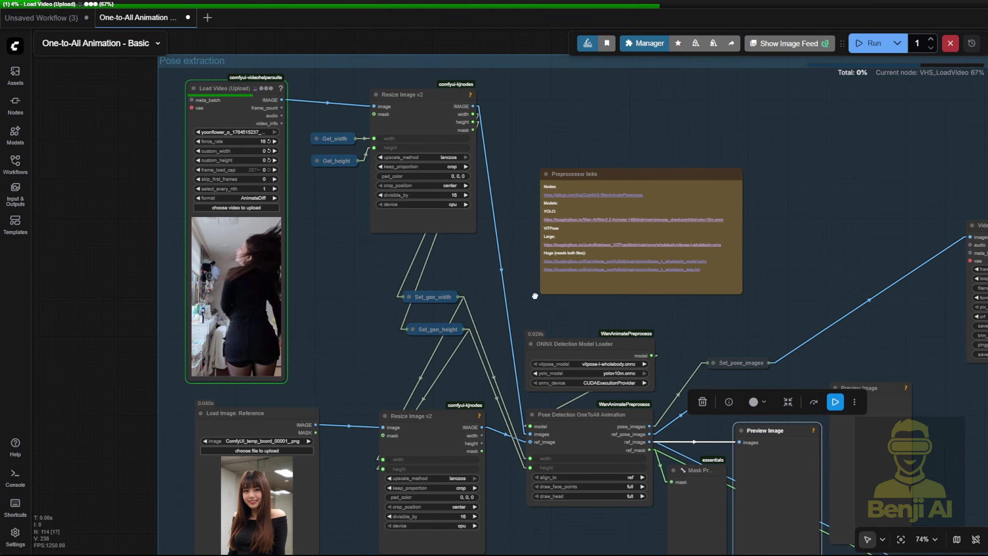
{"action": "left_click_drag", "start_coordinate": [536, 296], "coordinate": [430, 241]}
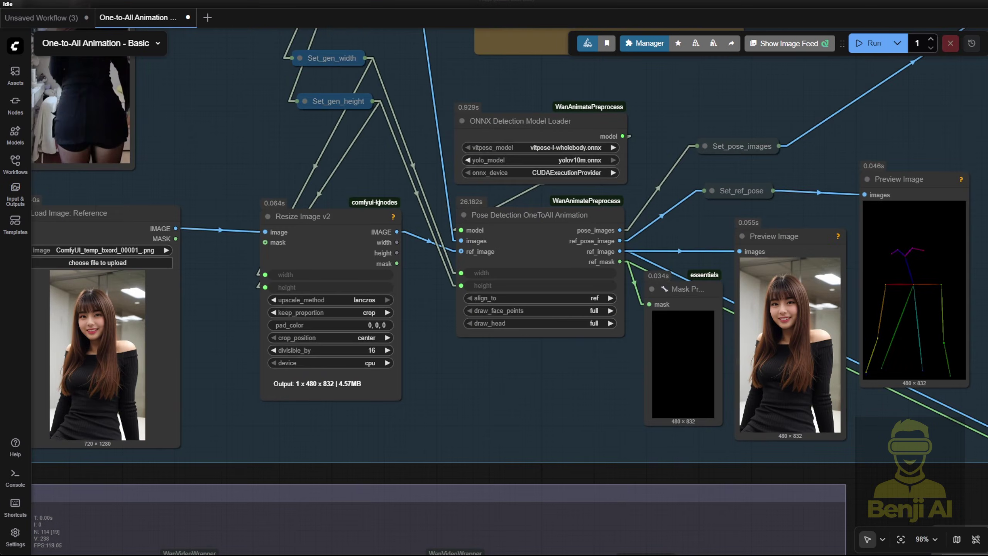
{"action": "scroll", "coordinate": [567, 368], "scroll_direction": "up", "scroll_amount": 5}
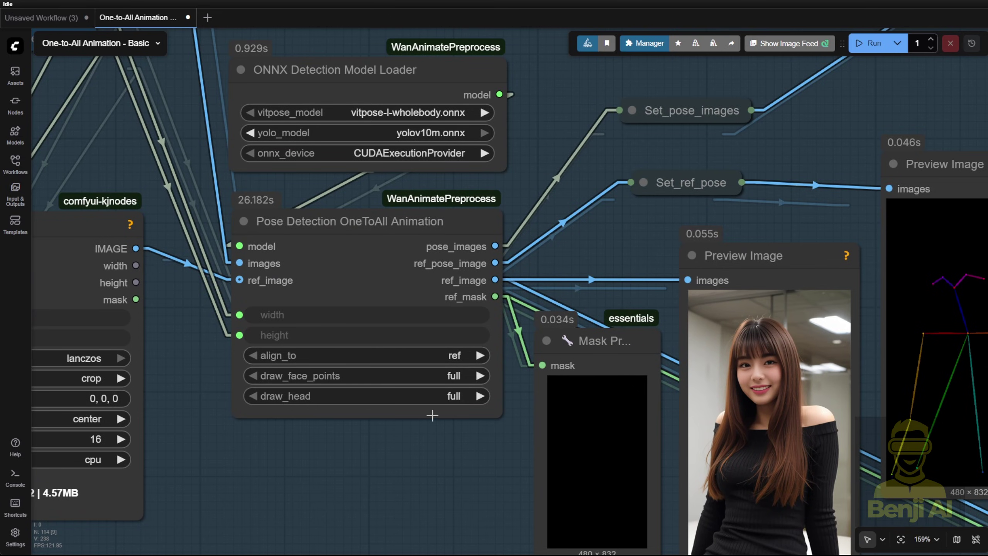
{"action": "scroll", "coordinate": [287, 359], "scroll_direction": "up", "scroll_amount": 3}
{"action": "left_click", "coordinate": [434, 352]}
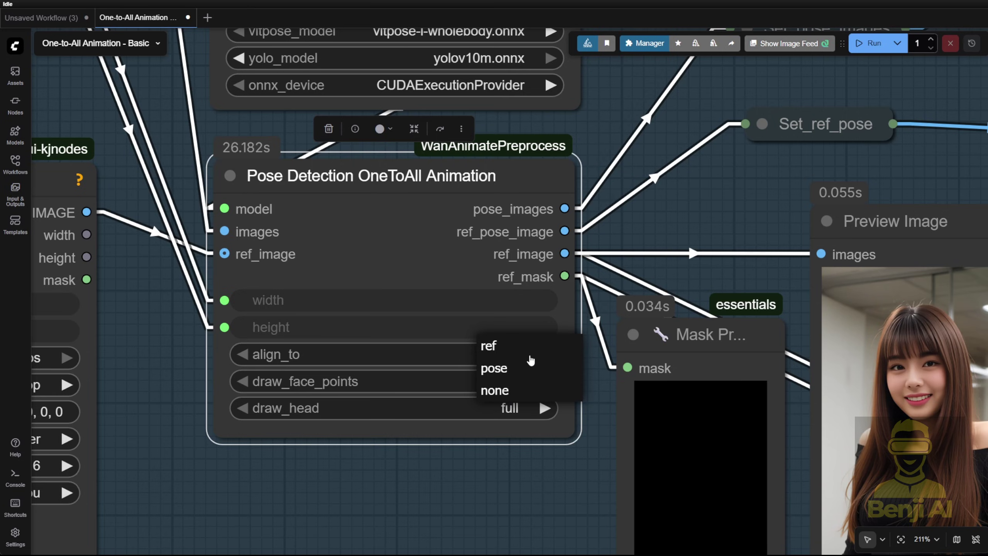
Step: Check the 480 × 832 reference preview and its skeleton, moving Load Image: Reference up
{"action": "left_click_drag", "start_coordinate": [517, 448], "coordinate": [311, 352]}
{"action": "scroll", "coordinate": [513, 506], "scroll_direction": "down", "scroll_amount": 2}
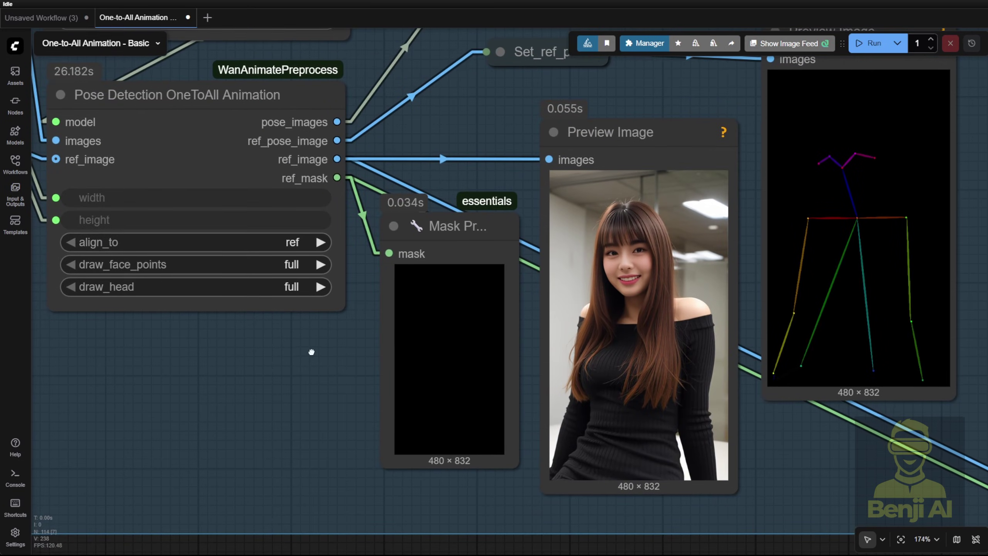
{"action": "left_click", "coordinate": [214, 128]}
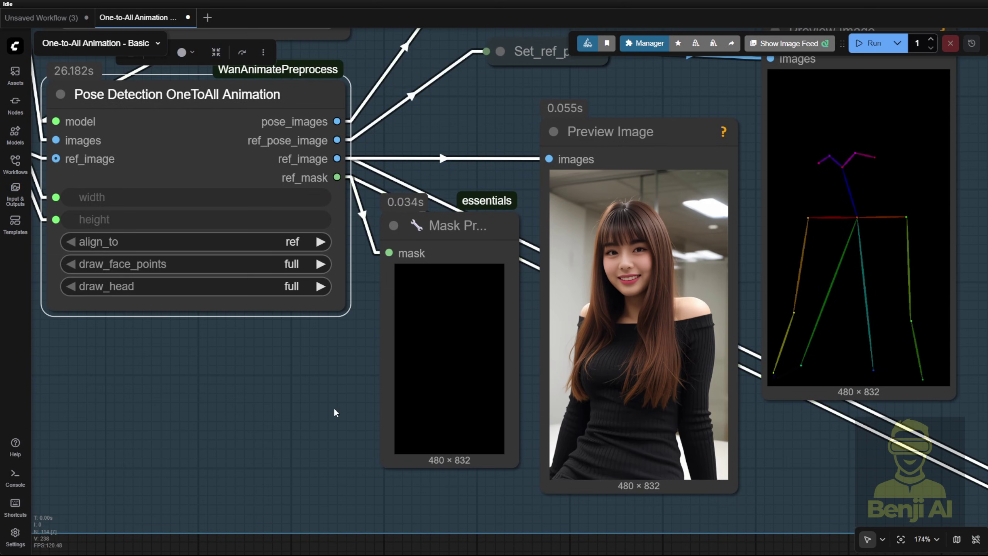
{"action": "left_click_drag", "start_coordinate": [318, 389], "coordinate": [258, 392]}
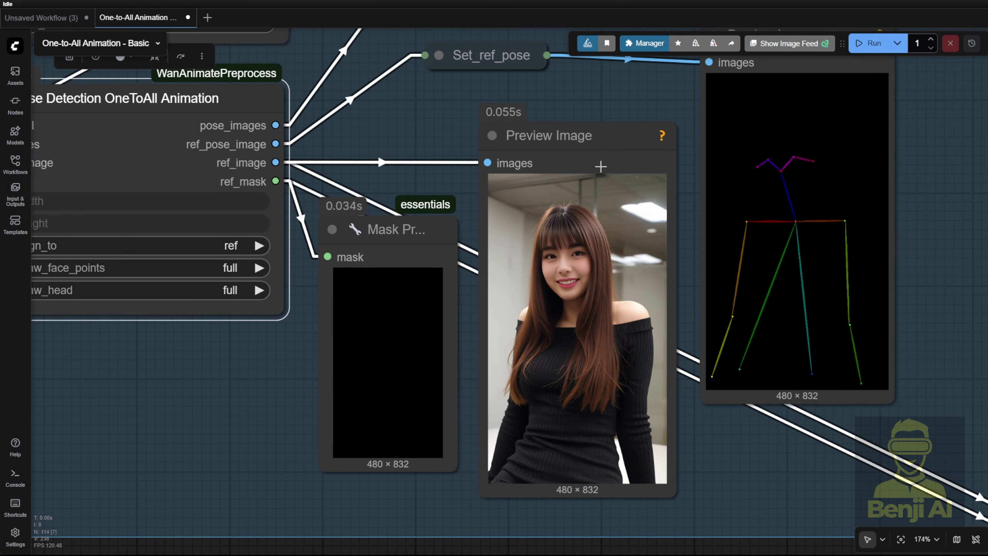
{"action": "left_click", "coordinate": [612, 171]}
{"action": "scroll", "coordinate": [360, 211], "scroll_direction": "down", "scroll_amount": 2}
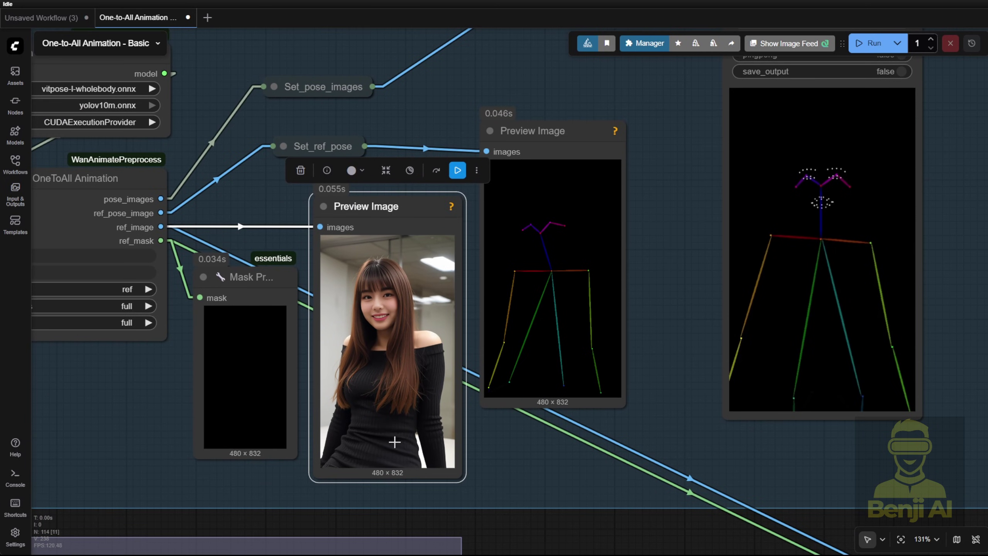
{"action": "scroll", "coordinate": [405, 429], "scroll_direction": "down", "scroll_amount": 2}
{"action": "left_click_drag", "start_coordinate": [339, 459], "coordinate": [875, 408]}
{"action": "scroll", "coordinate": [288, 335], "scroll_direction": "up", "scroll_amount": 3}
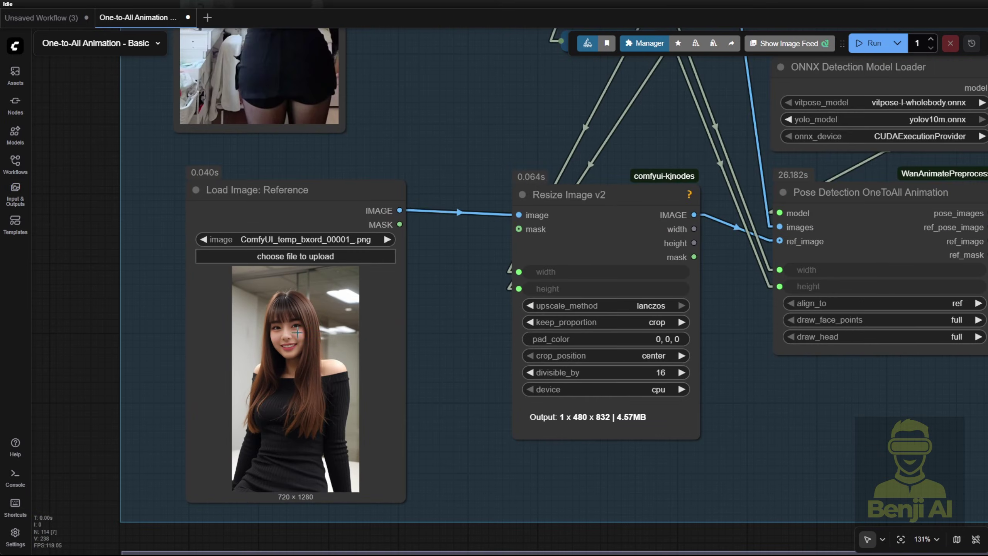
{"action": "left_click_drag", "start_coordinate": [328, 191], "coordinate": [309, 165]}
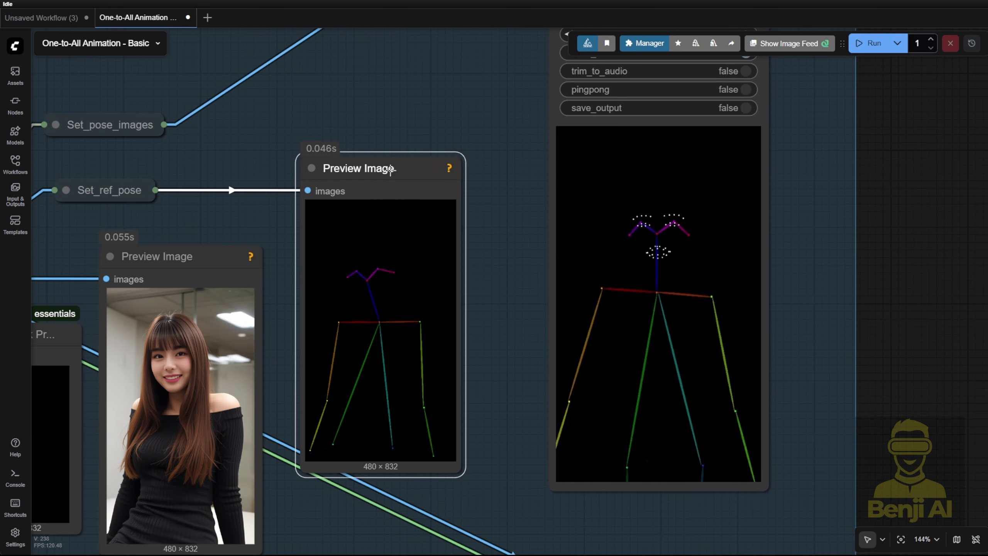
{"action": "left_click", "coordinate": [390, 169]}
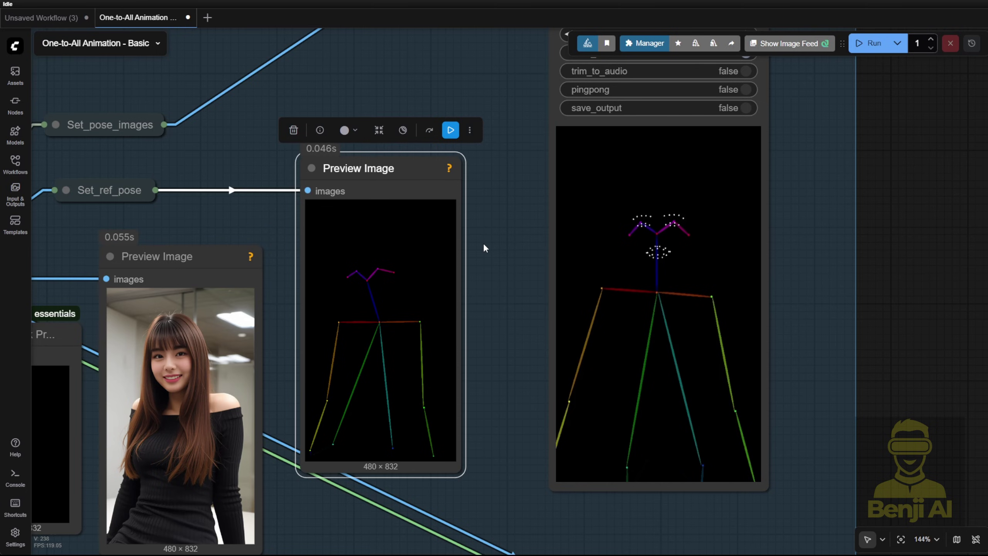
Step: Inspect the pose animation video in the Video Combine node
{"action": "left_click_drag", "start_coordinate": [576, 218], "coordinate": [446, 282]}
{"action": "scroll", "coordinate": [591, 304], "scroll_direction": "down", "scroll_amount": 4}
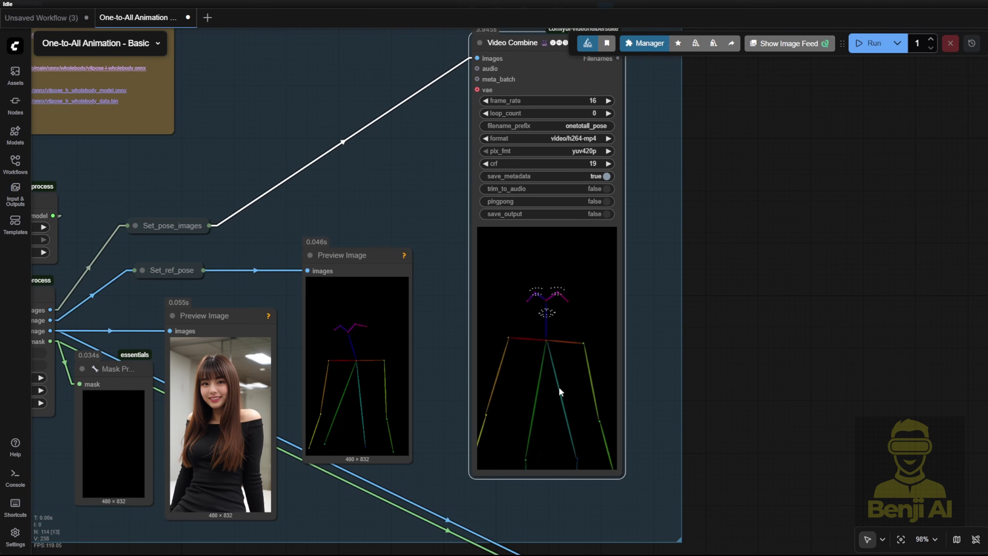
{"action": "right_click", "coordinate": [542, 349]}
{"action": "left_click", "coordinate": [743, 367]}
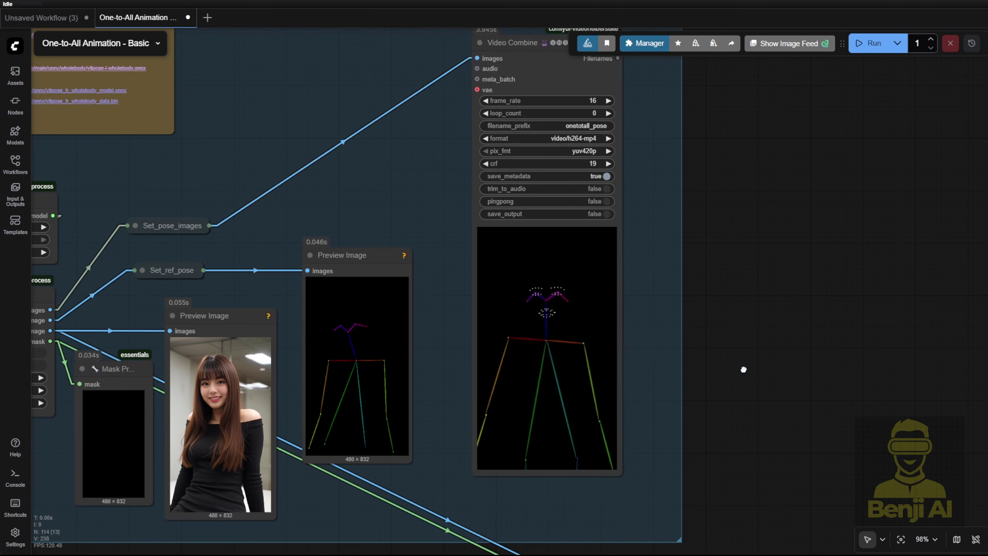
{"action": "scroll", "coordinate": [478, 292], "scroll_direction": "up", "scroll_amount": 1}
{"action": "scroll", "coordinate": [478, 292], "scroll_direction": "up", "scroll_amount": 2}
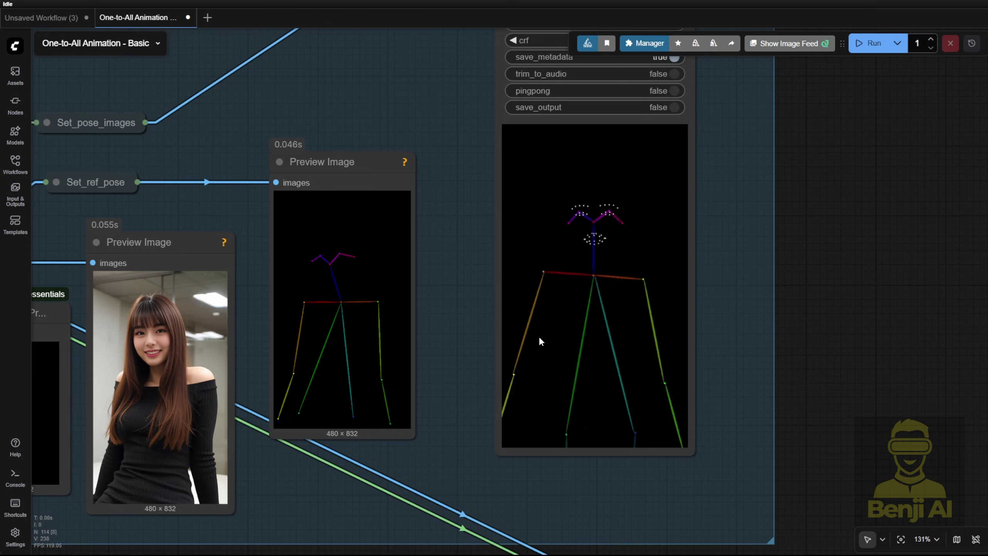
{"action": "scroll", "coordinate": [555, 334], "scroll_direction": "down", "scroll_amount": 3}
{"action": "scroll", "coordinate": [514, 283], "scroll_direction": "up", "scroll_amount": 2}
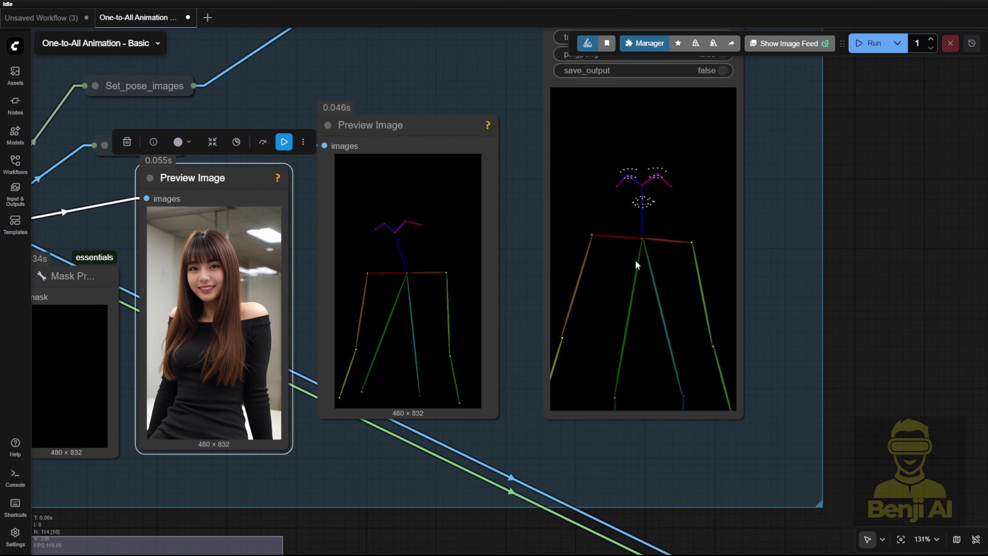
{"action": "right_click", "coordinate": [638, 264]}
{"action": "left_click", "coordinate": [653, 254]}
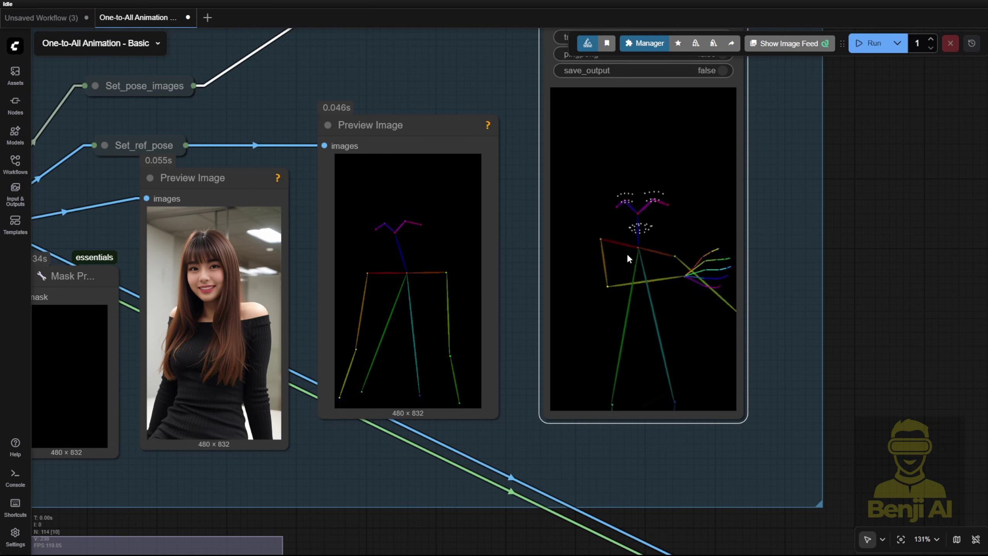
Step: Resume the Load Video node's preview to play the source dance clip
{"action": "scroll", "coordinate": [678, 262], "scroll_direction": "down", "scroll_amount": 7}
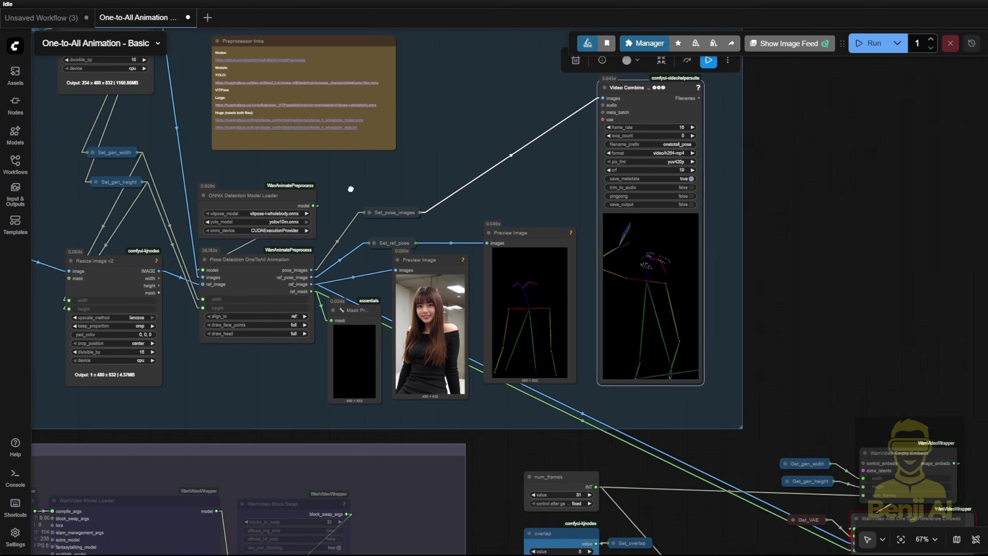
{"action": "left_click_drag", "start_coordinate": [350, 189], "coordinate": [635, 312]}
{"action": "right_click", "coordinate": [216, 246]}
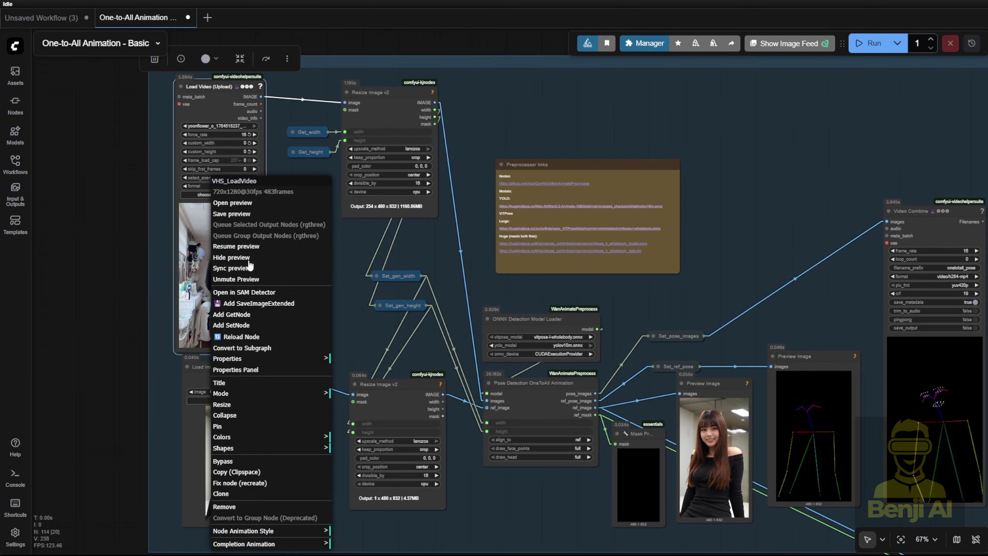
{"action": "left_click", "coordinate": [237, 246]}
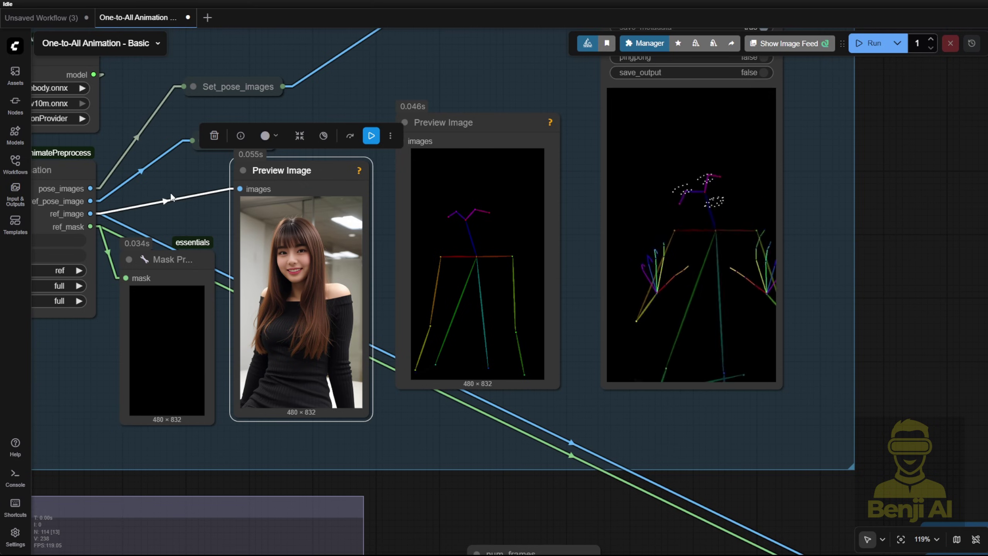
Step: Set the Pose Detection OneToAll node's alignment to pose
{"action": "left_click_drag", "start_coordinate": [171, 187], "coordinate": [345, 222]}
{"action": "left_click", "coordinate": [133, 221]}
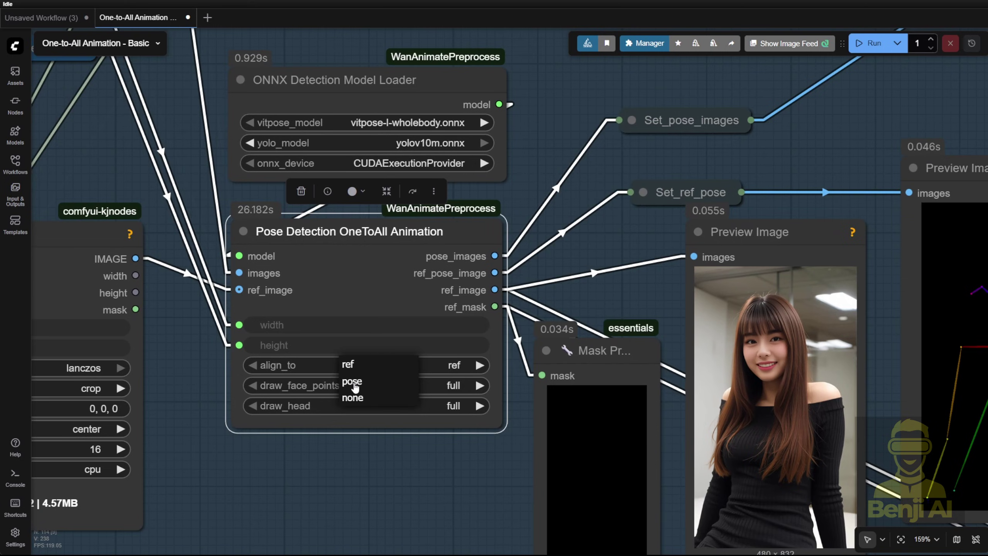
{"action": "left_click", "coordinate": [353, 380]}
{"action": "scroll", "coordinate": [468, 378], "scroll_direction": "up", "scroll_amount": 3}
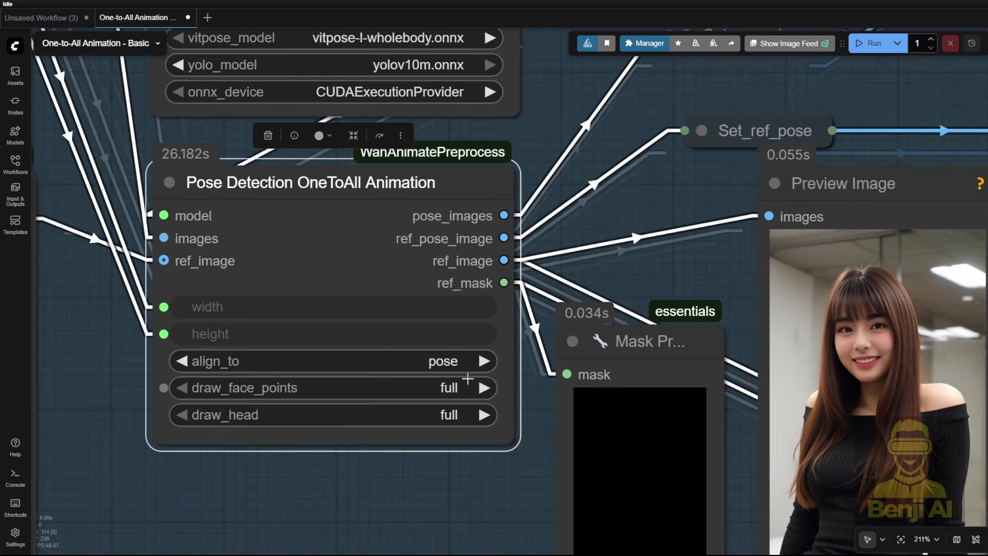
{"action": "scroll", "coordinate": [467, 379], "scroll_direction": "up", "scroll_amount": 1}
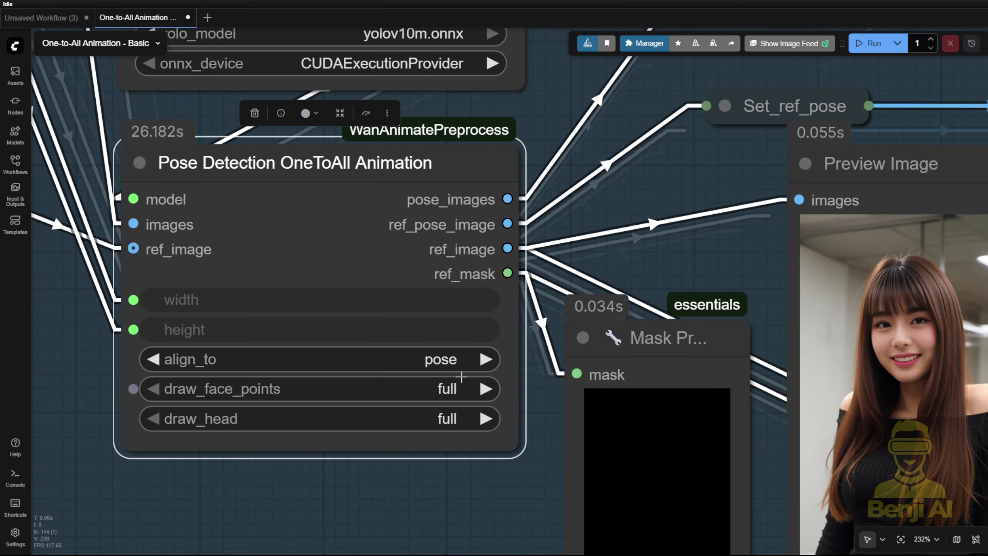
{"action": "scroll", "coordinate": [468, 439], "scroll_direction": "down", "scroll_amount": 6}
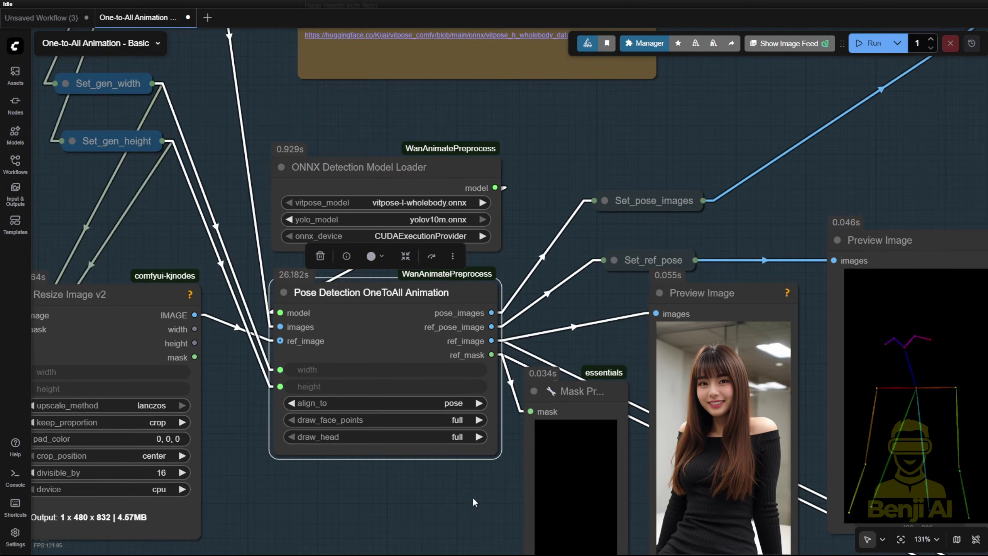
Step: Run the workflow to extract the reference image, mask and dance poses
{"action": "left_click_drag", "start_coordinate": [472, 497], "coordinate": [477, 357]}
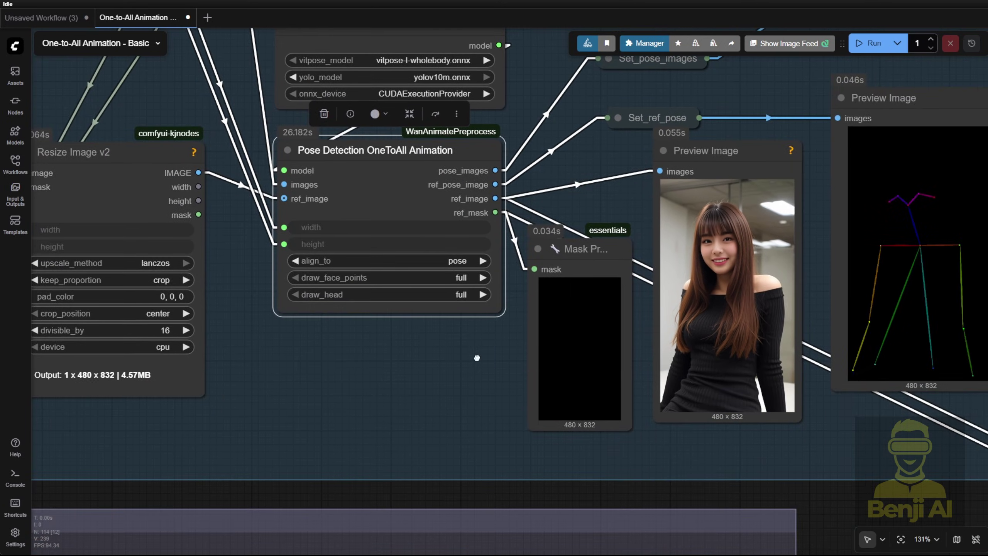
{"action": "scroll", "coordinate": [536, 353], "scroll_direction": "down", "scroll_amount": 2}
{"action": "left_click_drag", "start_coordinate": [779, 203], "coordinate": [507, 198]}
{"action": "key", "text": "ctrl+Return"}
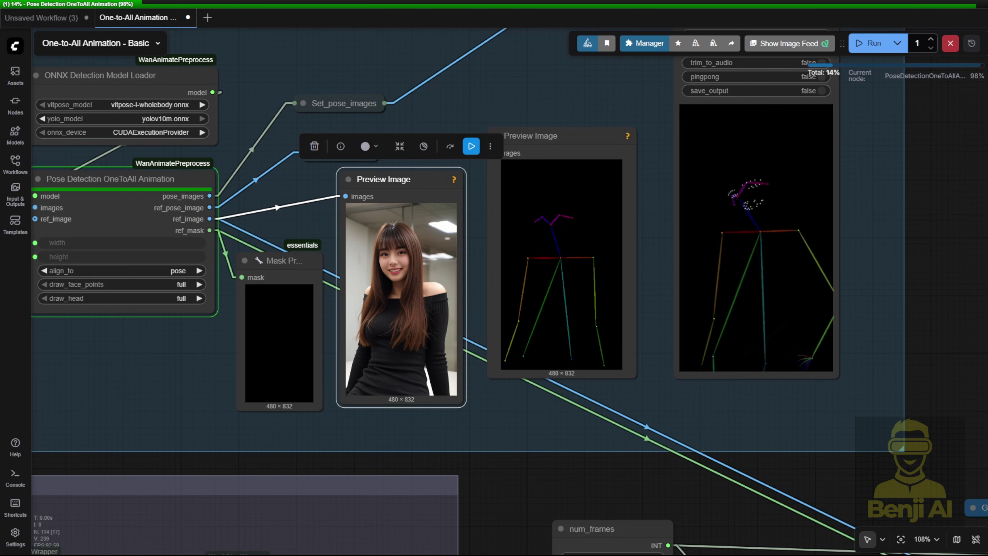
Step: Check the preview results and move the Load Video node further right
{"action": "left_click", "coordinate": [548, 443]}
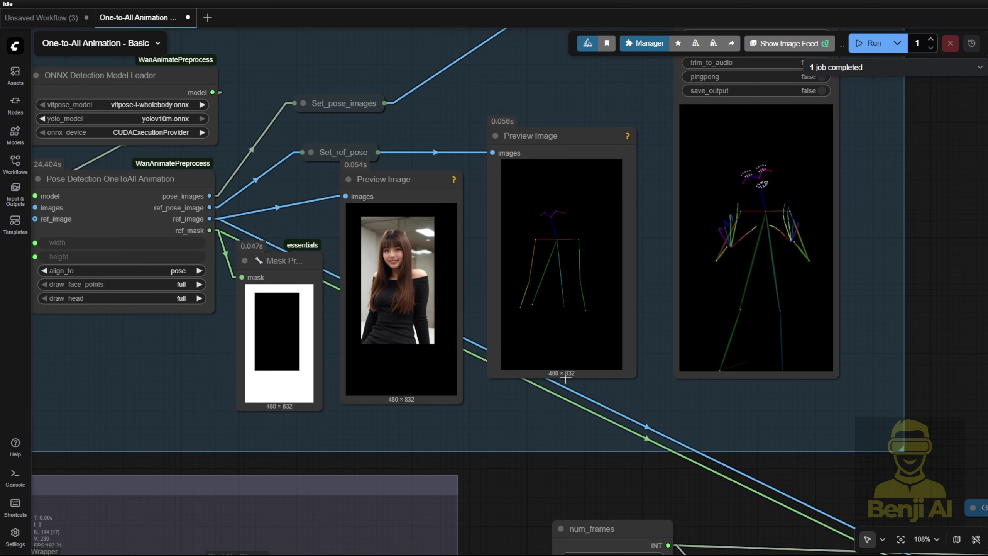
{"action": "scroll", "coordinate": [192, 397], "scroll_direction": "up", "scroll_amount": 4}
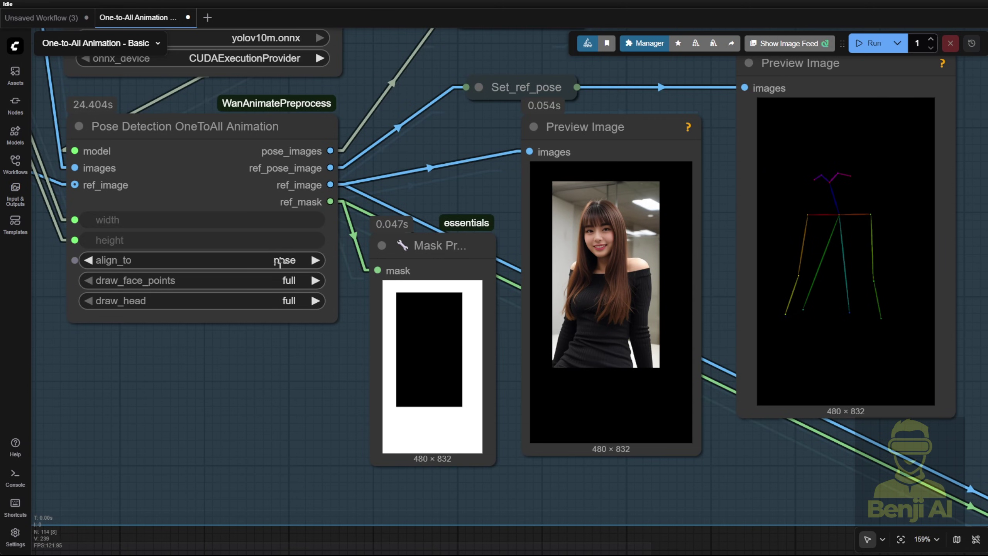
{"action": "scroll", "coordinate": [277, 260], "scroll_direction": "down", "scroll_amount": 9}
{"action": "left_click_drag", "start_coordinate": [405, 202], "coordinate": [750, 203]}
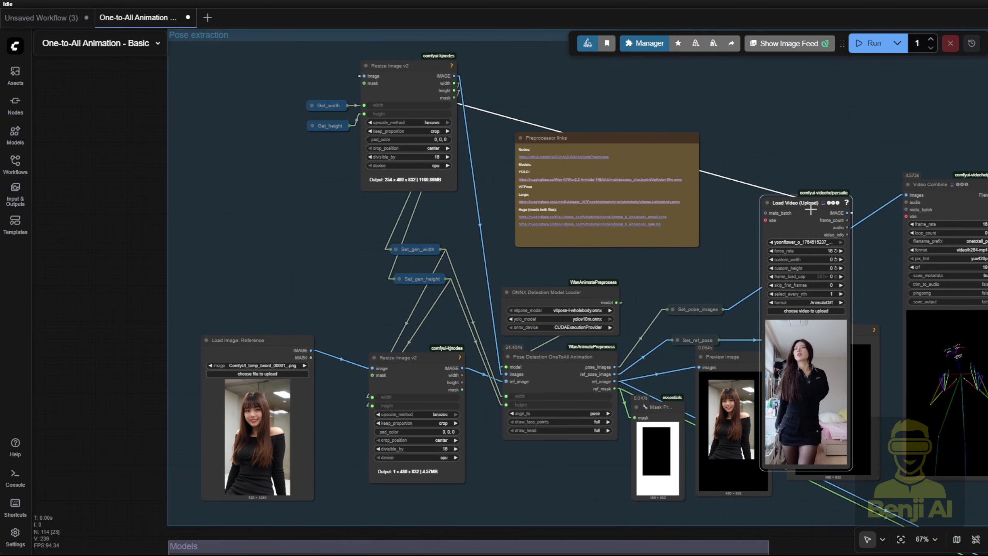
{"action": "left_click_drag", "start_coordinate": [809, 220], "coordinate": [420, 164]}
{"action": "scroll", "coordinate": [420, 164], "scroll_direction": "up", "scroll_amount": 7}
{"action": "scroll", "coordinate": [895, 198], "scroll_direction": "down", "scroll_amount": 8}
{"action": "left_click_drag", "start_coordinate": [661, 169], "coordinate": [133, 35]}
{"action": "scroll", "coordinate": [648, 409], "scroll_direction": "up", "scroll_amount": 8}
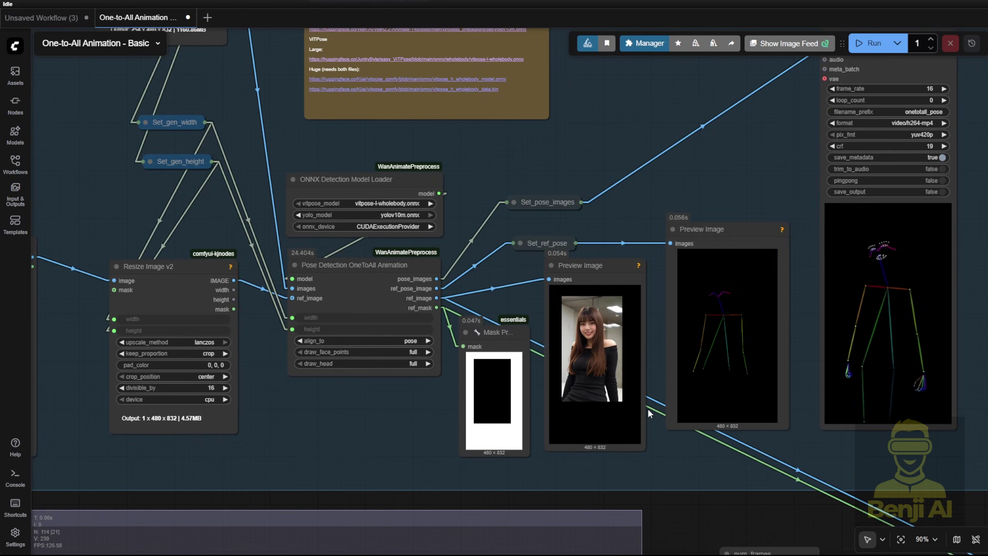
{"action": "scroll", "coordinate": [655, 356], "scroll_direction": "up", "scroll_amount": 4}
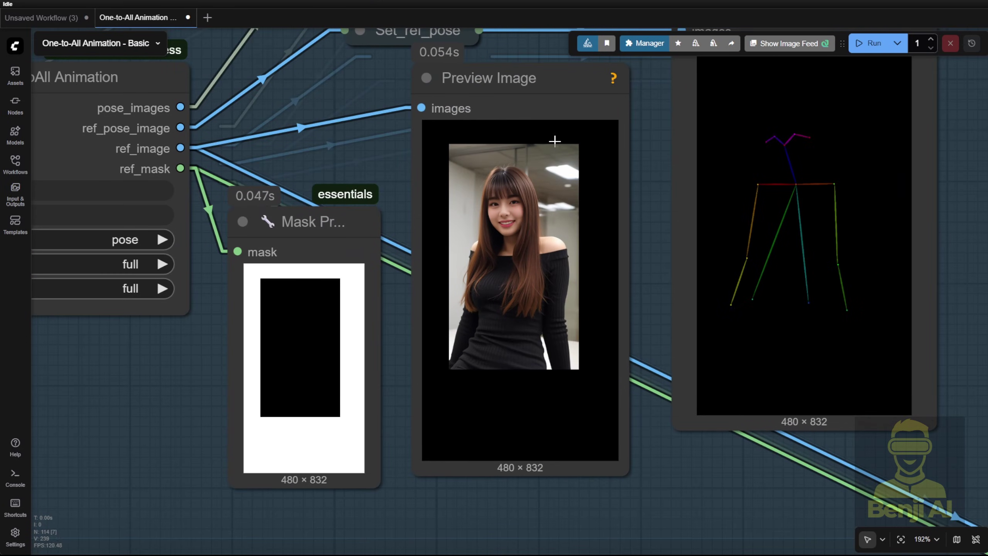
{"action": "left_click", "coordinate": [526, 95]}
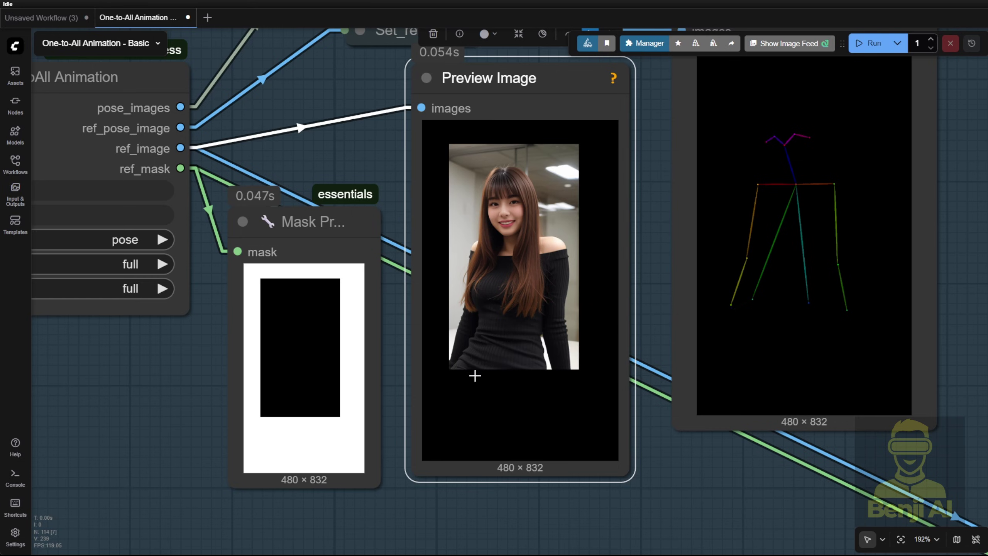
{"action": "scroll", "coordinate": [589, 352], "scroll_direction": "down", "scroll_amount": 5}
{"action": "scroll", "coordinate": [789, 125], "scroll_direction": "up", "scroll_amount": 3}
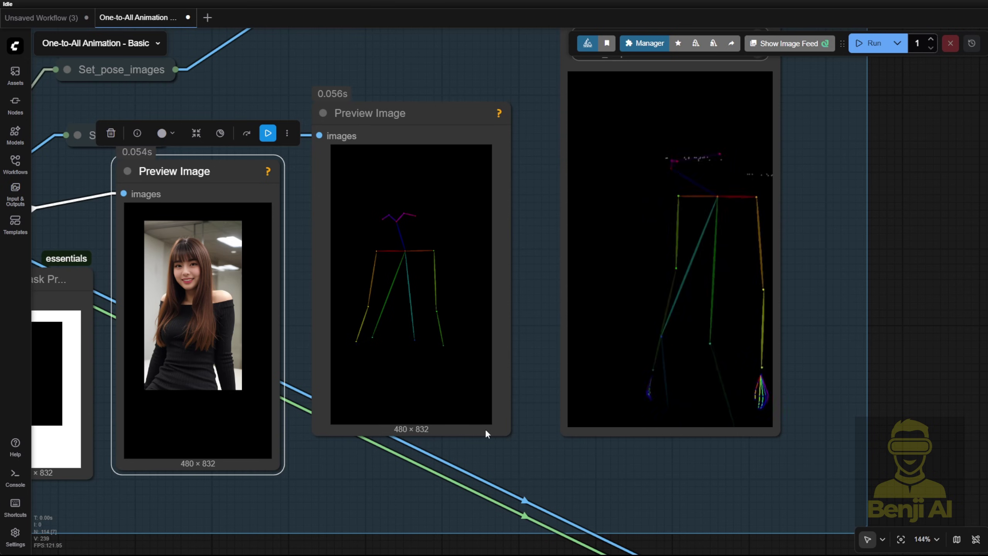
{"action": "scroll", "coordinate": [354, 446], "scroll_direction": "down", "scroll_amount": 3}
{"action": "left_click_drag", "start_coordinate": [355, 446], "coordinate": [592, 449]}
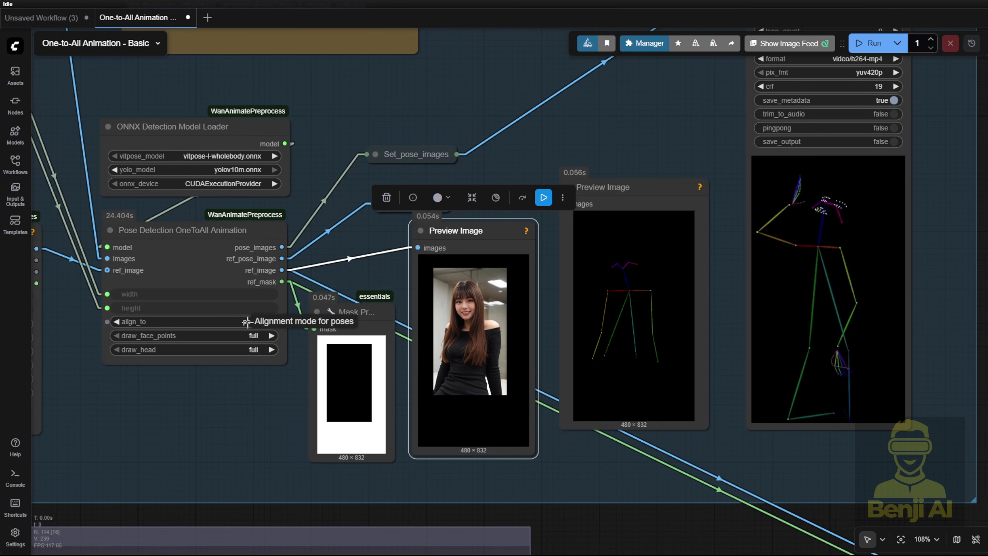
{"action": "left_click", "coordinate": [224, 322]}
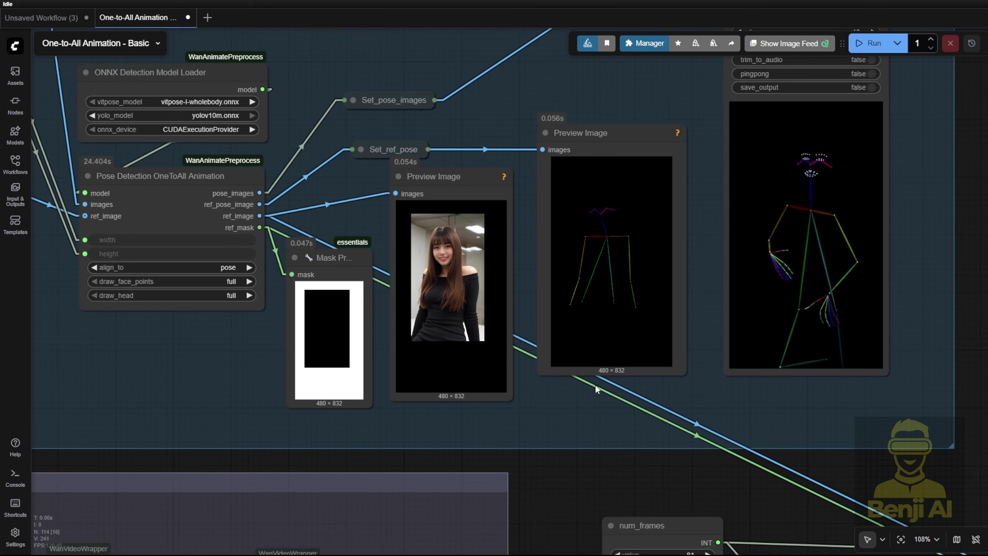
{"action": "scroll", "coordinate": [613, 393], "scroll_direction": "down", "scroll_amount": 2}
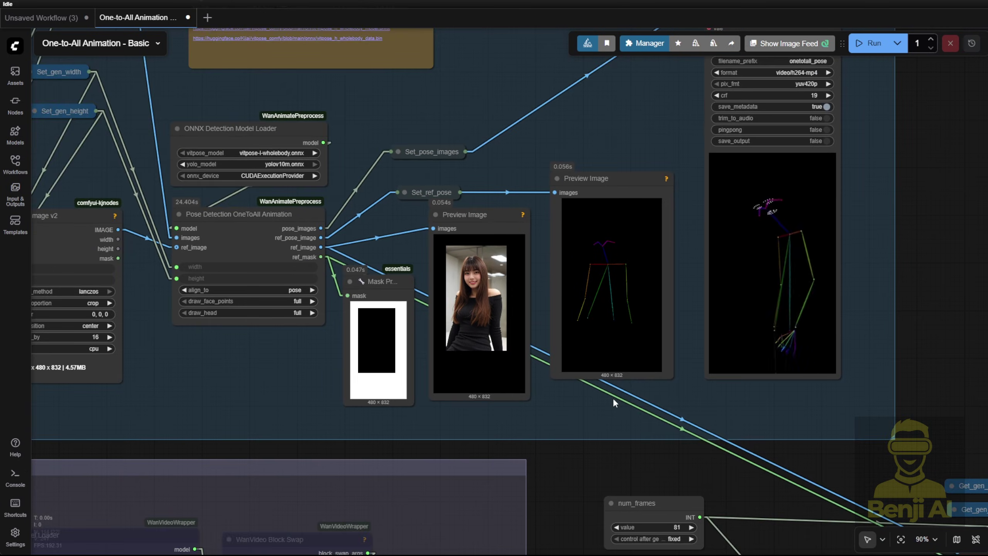
Step: Bypass the WanVideo Torch Compile Settings node
{"action": "left_click_drag", "start_coordinate": [236, 477], "coordinate": [494, 153]}
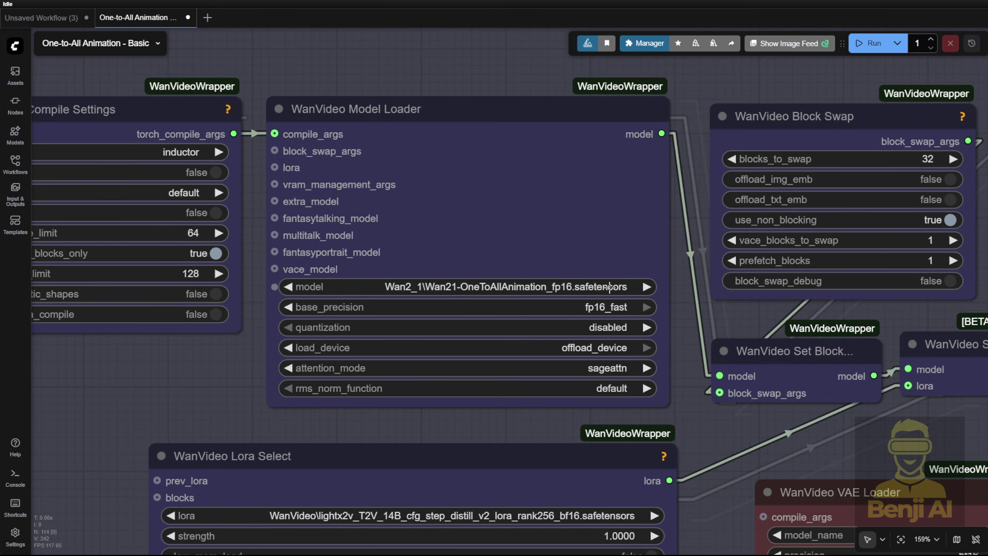
{"action": "left_click_drag", "start_coordinate": [227, 391], "coordinate": [410, 393]}
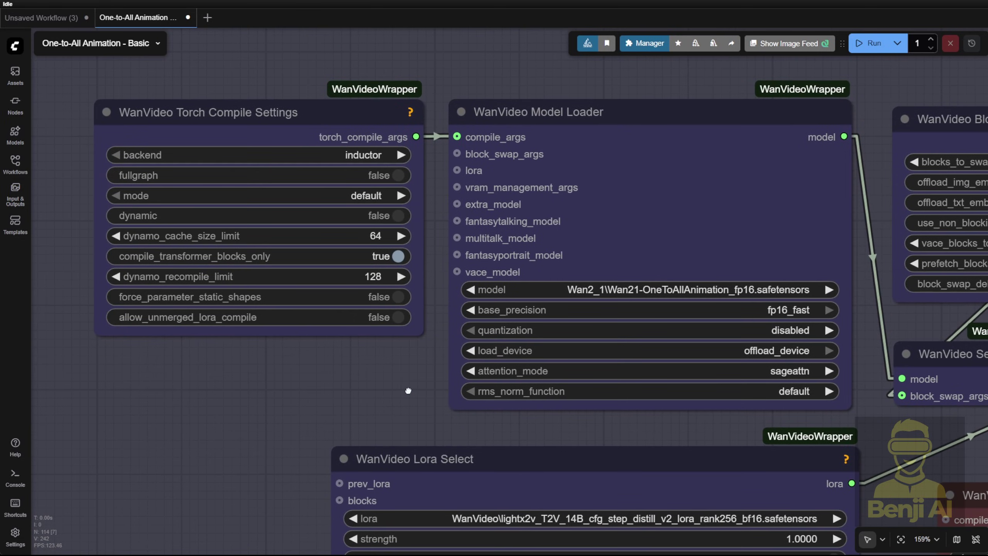
{"action": "right_click", "coordinate": [331, 125]}
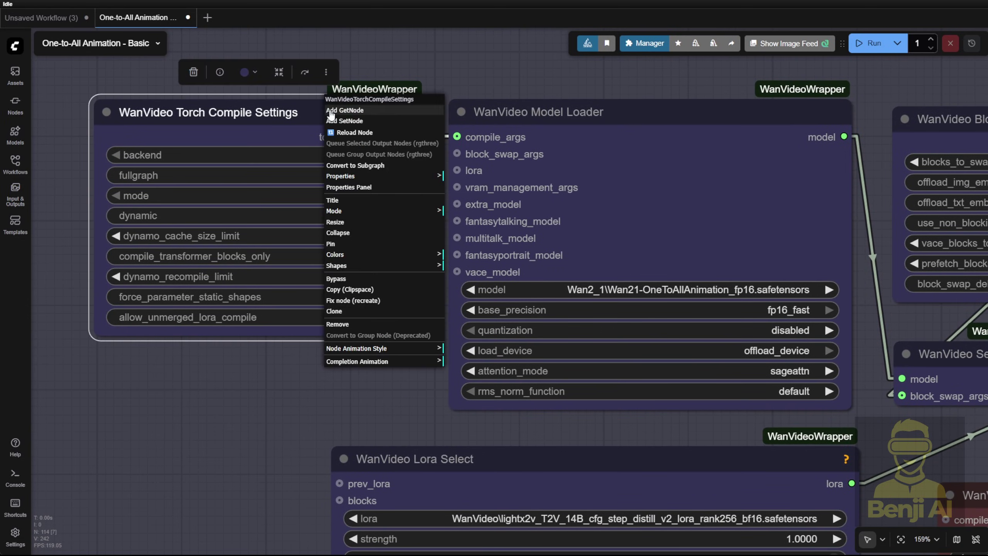
{"action": "left_click", "coordinate": [385, 220]}
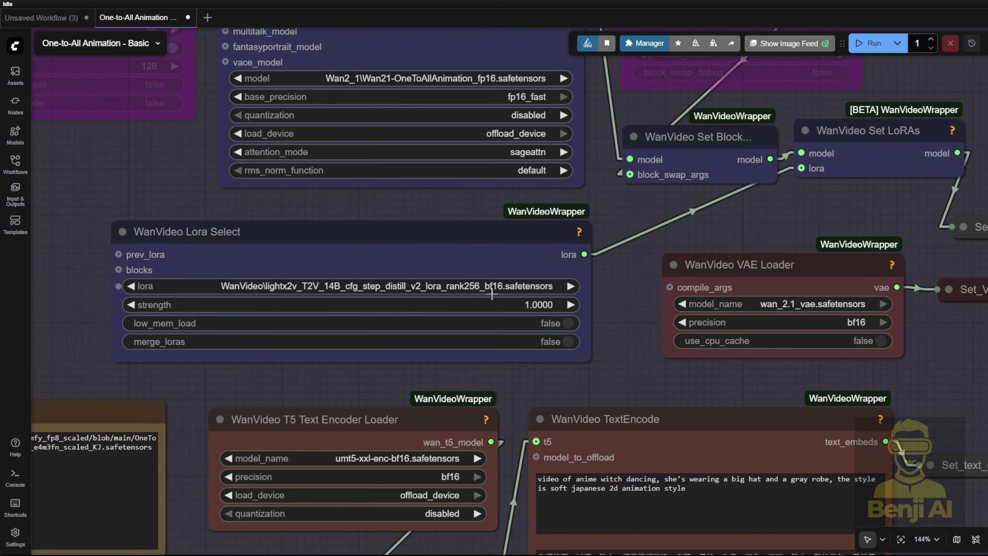
Step: Inspect the LoRA Select, VAE Loader and umt5-xxl-enc-bf16 T5 encoder loader nodes
{"action": "left_click", "coordinate": [387, 237]}
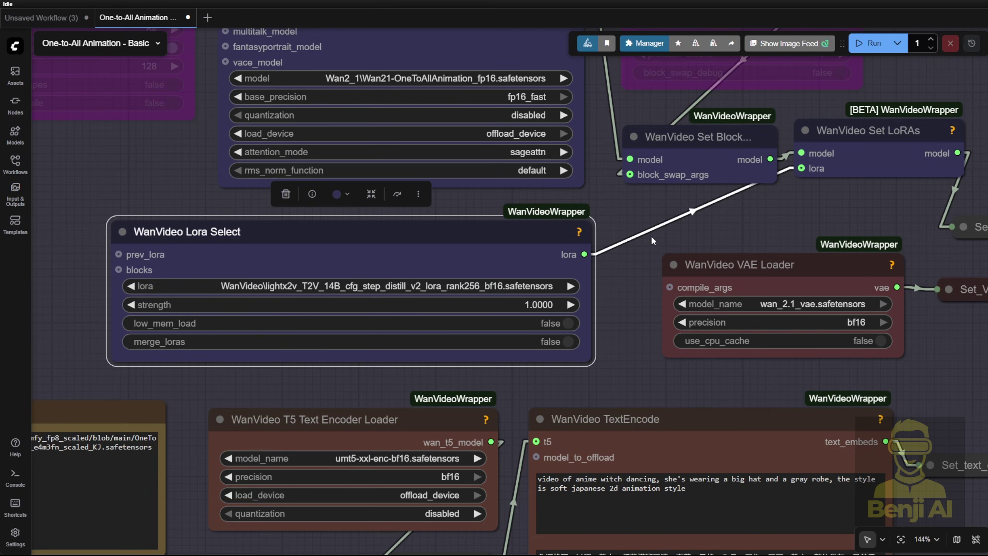
{"action": "scroll", "coordinate": [652, 235], "scroll_direction": "down", "scroll_amount": 3}
{"action": "left_click_drag", "start_coordinate": [651, 235], "coordinate": [571, 156]}
{"action": "left_click", "coordinate": [576, 148]}
{"action": "left_click", "coordinate": [267, 259]}
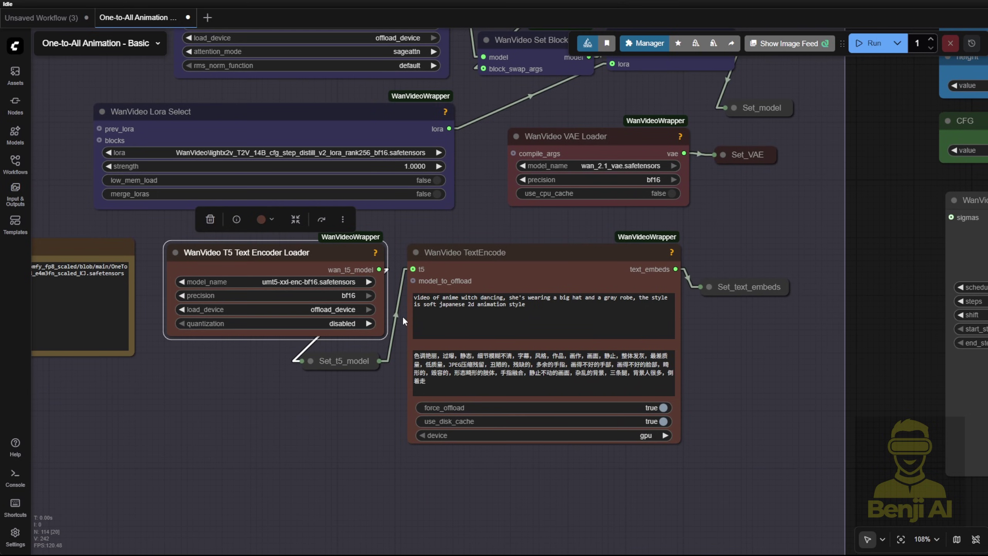
Step: Review the anime-witch-dancing prompt in the WanVideo TextEncode node
{"action": "left_click", "coordinate": [514, 271]}
{"action": "scroll", "coordinate": [465, 271], "scroll_direction": "up", "scroll_amount": 3}
{"action": "scroll", "coordinate": [466, 270], "scroll_direction": "up", "scroll_amount": 1}
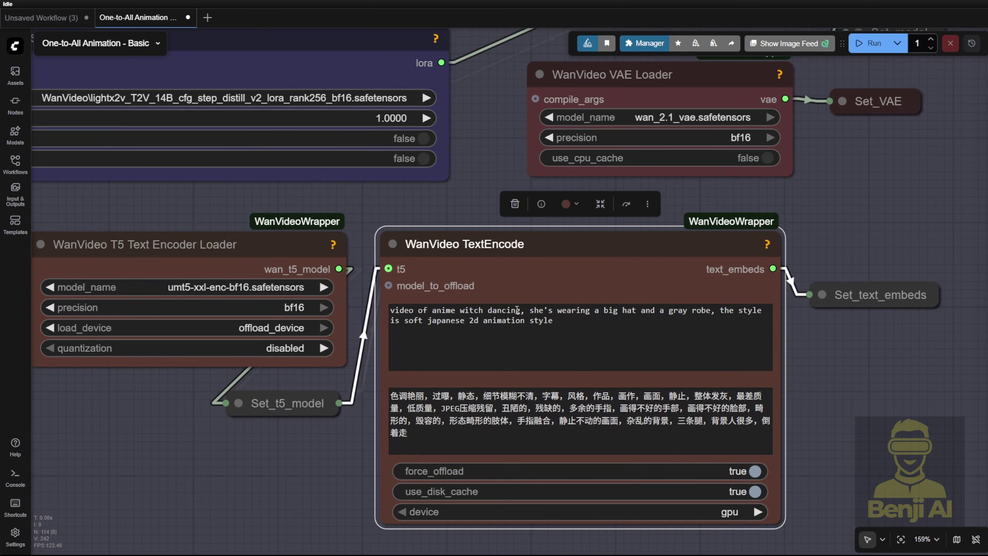
{"action": "scroll", "coordinate": [419, 319], "scroll_direction": "down", "scroll_amount": 12}
{"action": "left_click_drag", "start_coordinate": [445, 315], "coordinate": [331, 315]}
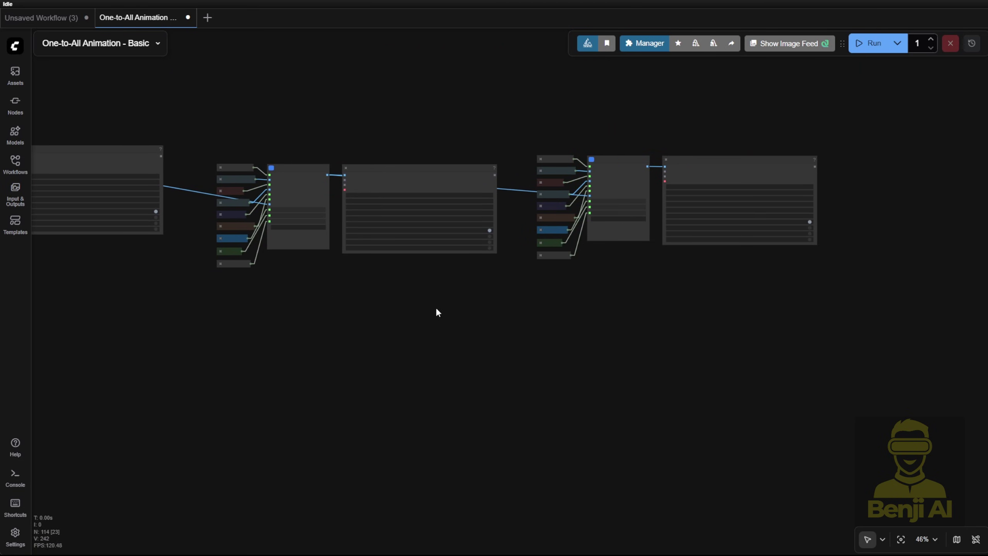
Step: Enter the Japanese young lady, black short dress and leather boots prompt
{"action": "scroll", "coordinate": [439, 312], "scroll_direction": "up", "scroll_amount": 8}
{"action": "scroll", "coordinate": [354, 217], "scroll_direction": "down", "scroll_amount": 4}
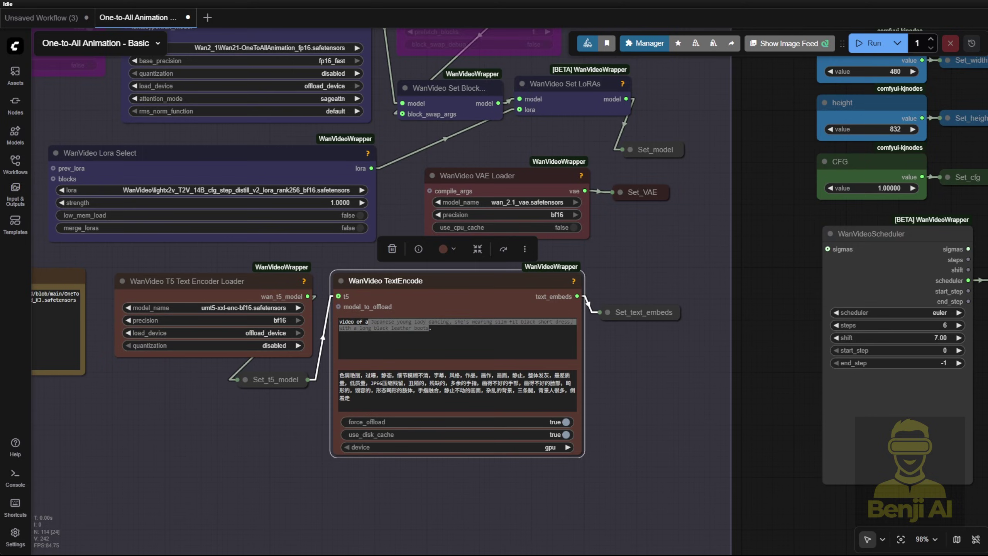
{"action": "left_click", "coordinate": [573, 375]}
{"action": "scroll", "coordinate": [456, 328], "scroll_direction": "up", "scroll_amount": 4}
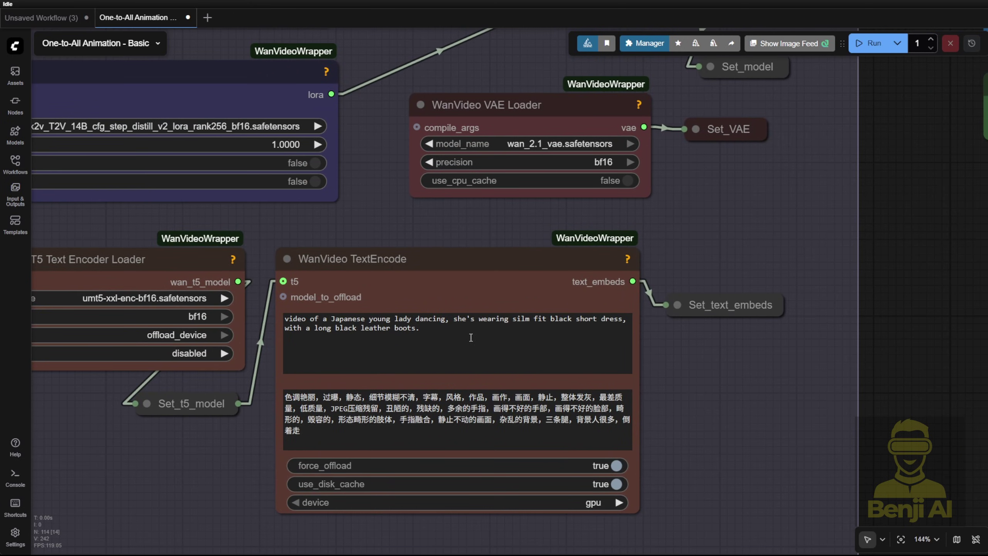
{"action": "scroll", "coordinate": [471, 337], "scroll_direction": "down", "scroll_amount": 4}
Step: Inspect the reference photo loader and the 81-frame, overlap 5, 480 × 832 settings
{"action": "scroll", "coordinate": [468, 308], "scroll_direction": "down", "scroll_amount": 3}
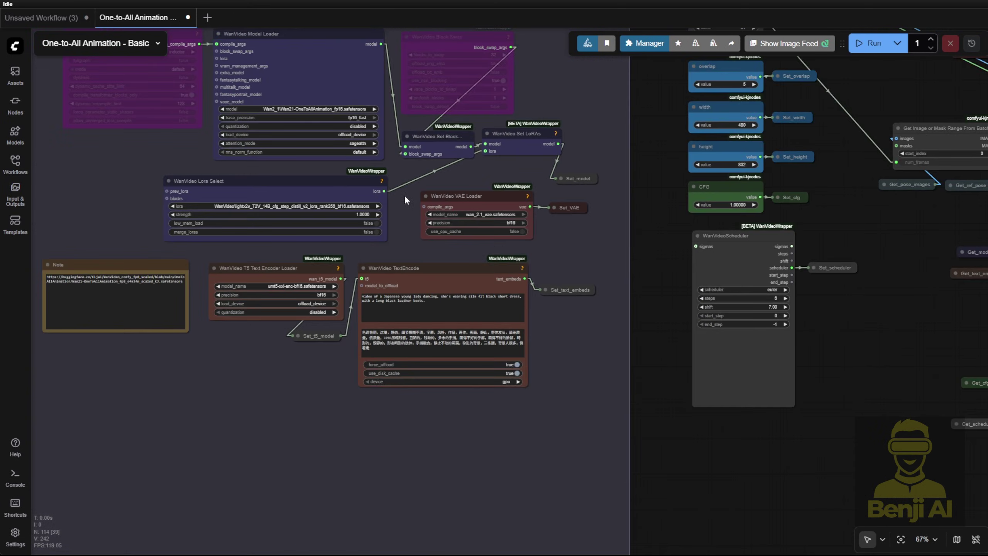
{"action": "scroll", "coordinate": [224, 191], "scroll_direction": "up", "scroll_amount": 10}
{"action": "left_click", "coordinate": [224, 192]}
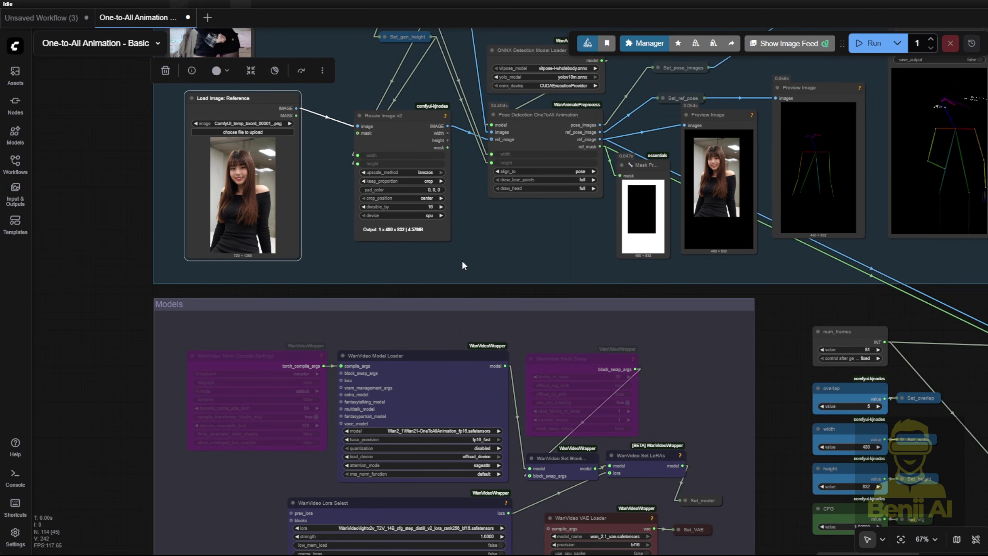
{"action": "scroll", "coordinate": [462, 261], "scroll_direction": "up", "scroll_amount": 3}
{"action": "left_click_drag", "start_coordinate": [437, 312], "coordinate": [599, 281]}
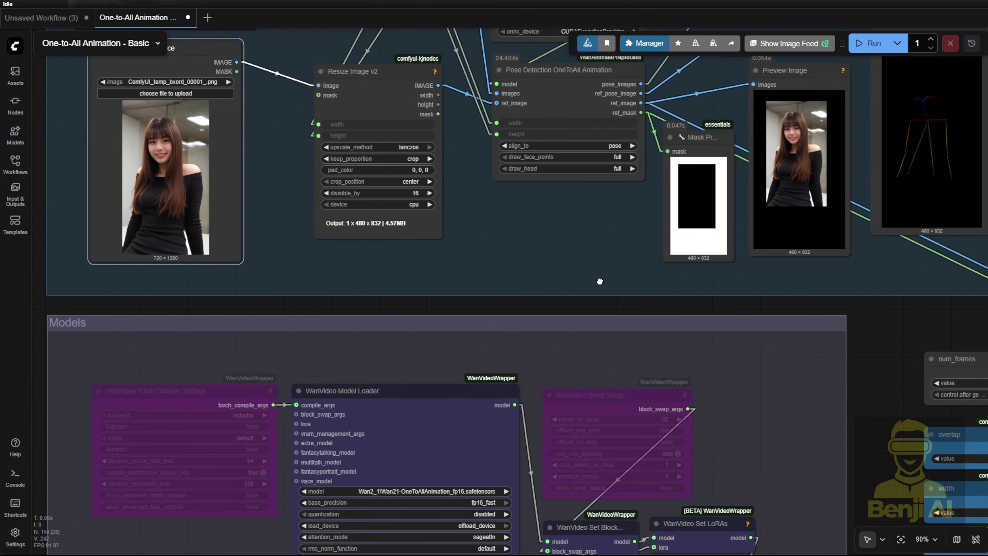
{"action": "scroll", "coordinate": [745, 399], "scroll_direction": "down", "scroll_amount": 10}
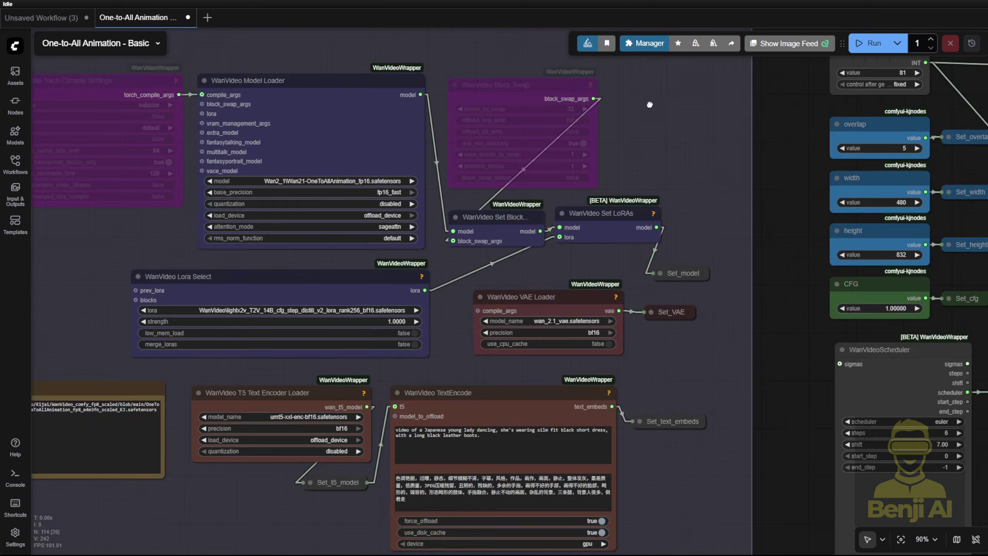
{"action": "scroll", "coordinate": [599, 266], "scroll_direction": "down", "scroll_amount": 5}
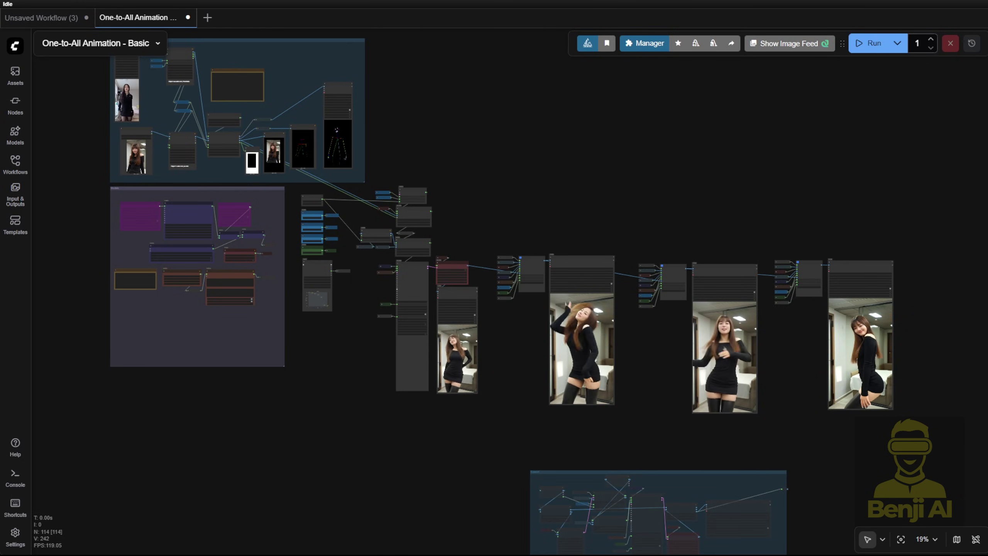
{"action": "scroll", "coordinate": [317, 179], "scroll_direction": "up", "scroll_amount": 15}
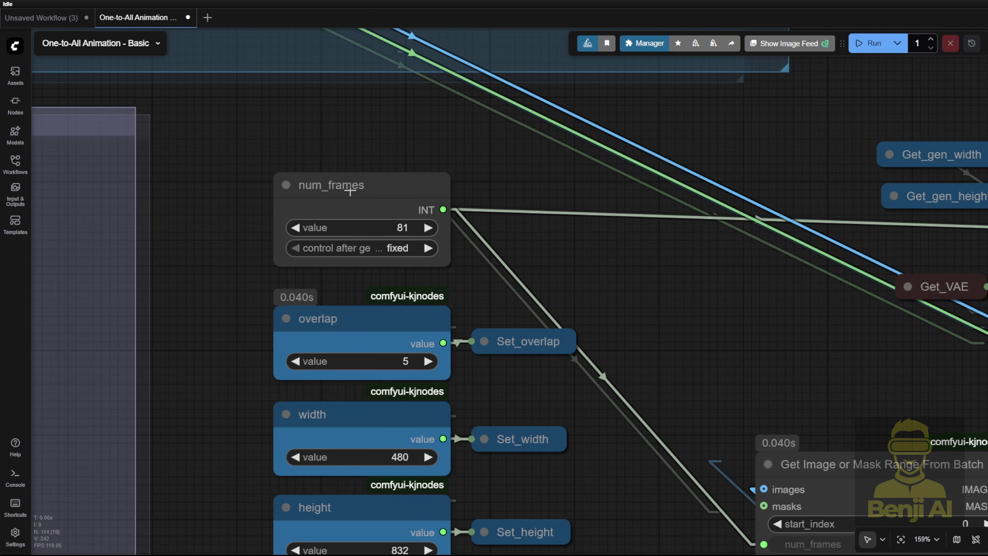
{"action": "scroll", "coordinate": [396, 226], "scroll_direction": "down", "scroll_amount": 4}
{"action": "left_click", "coordinate": [279, 125]}
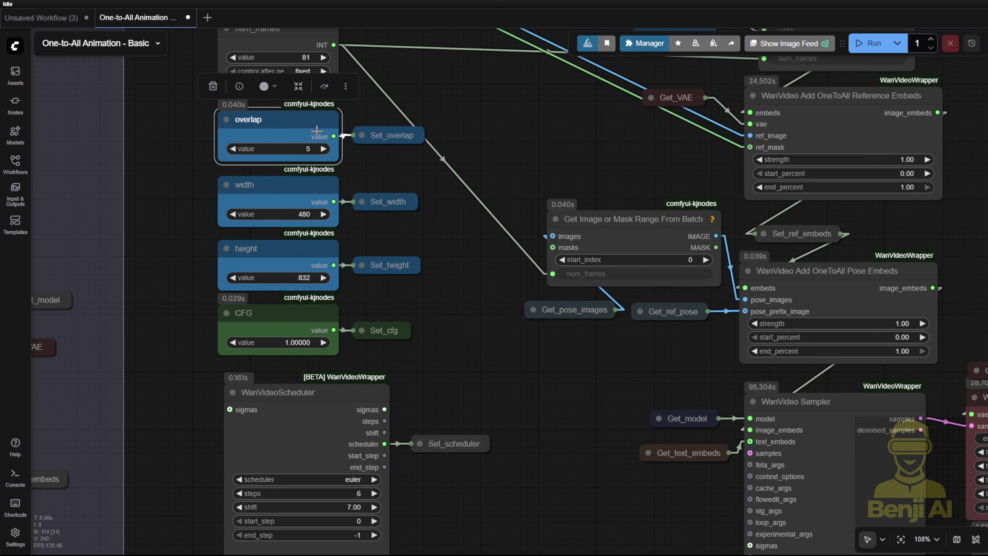
{"action": "scroll", "coordinate": [463, 278], "scroll_direction": "down", "scroll_amount": 5}
{"action": "scroll", "coordinate": [462, 304], "scroll_direction": "up", "scroll_amount": 3}
{"action": "left_click", "coordinate": [435, 319]}
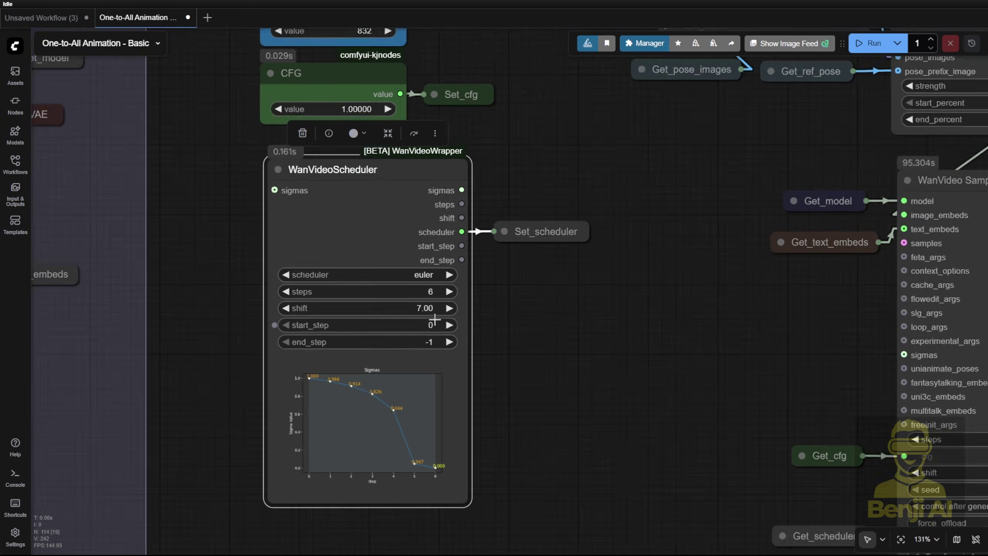
{"action": "scroll", "coordinate": [434, 319], "scroll_direction": "up", "scroll_amount": 4}
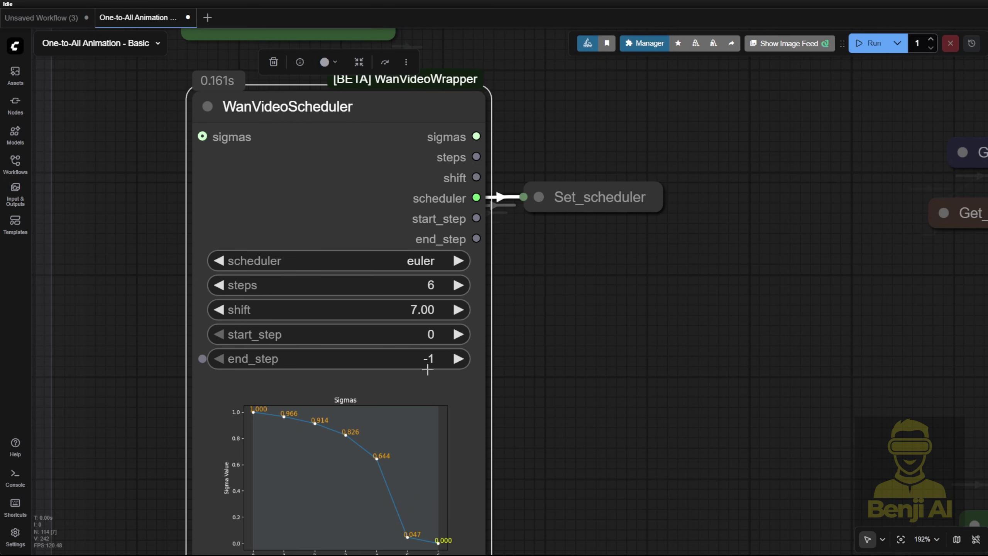
{"action": "scroll", "coordinate": [417, 300], "scroll_direction": "down", "scroll_amount": 10}
{"action": "scroll", "coordinate": [366, 320], "scroll_direction": "up", "scroll_amount": 8}
{"action": "left_click", "coordinate": [363, 335]}
{"action": "left_click", "coordinate": [294, 340]}
{"action": "left_click_drag", "start_coordinate": [363, 354], "coordinate": [243, 346]}
{"action": "left_click", "coordinate": [176, 332]}
{"action": "left_click_drag", "start_coordinate": [177, 333], "coordinate": [297, 352]}
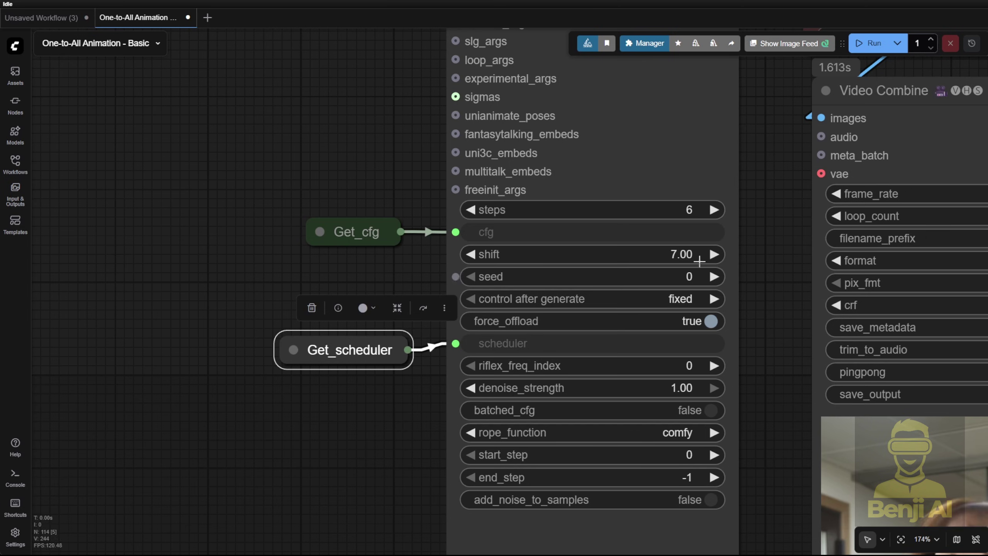
{"action": "scroll", "coordinate": [764, 276], "scroll_direction": "down", "scroll_amount": 3}
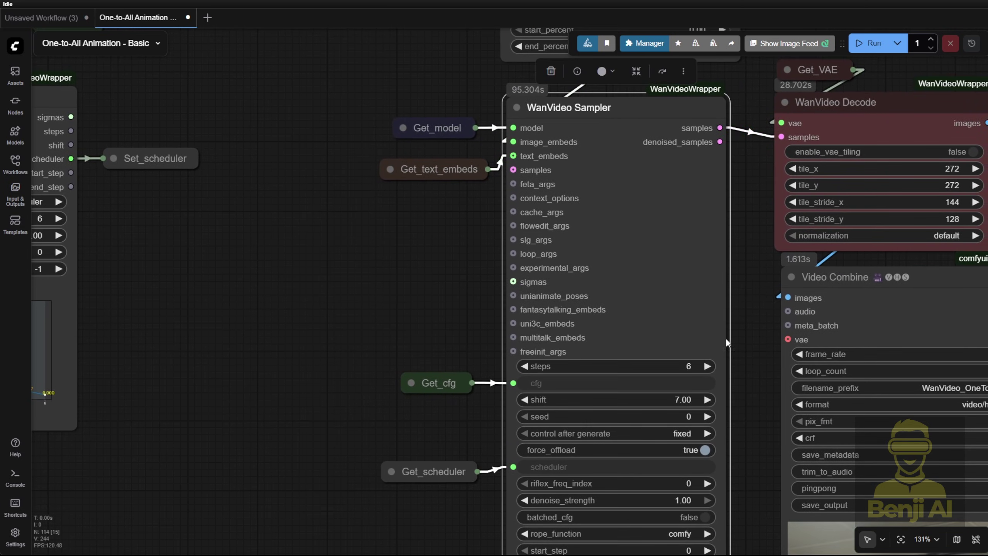
{"action": "key", "text": "ctrl+z"}
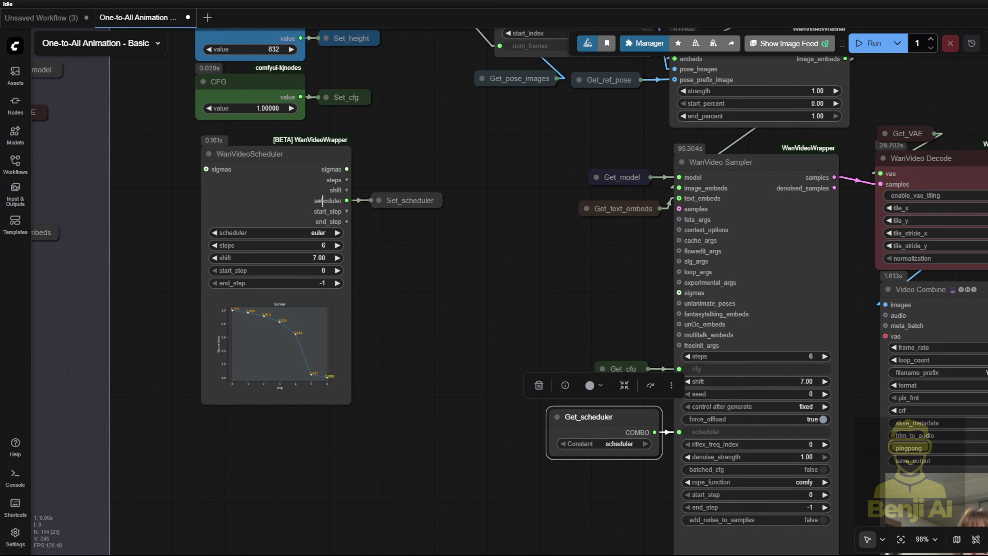
{"action": "left_click", "coordinate": [288, 179]}
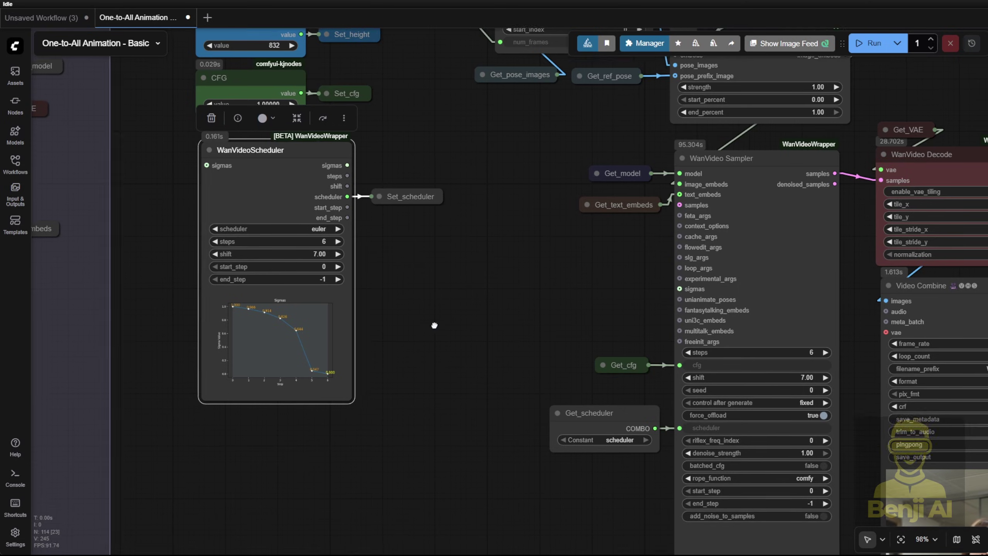
{"action": "key", "text": "ctrl+z"}
{"action": "key", "text": "ctrl+z"}
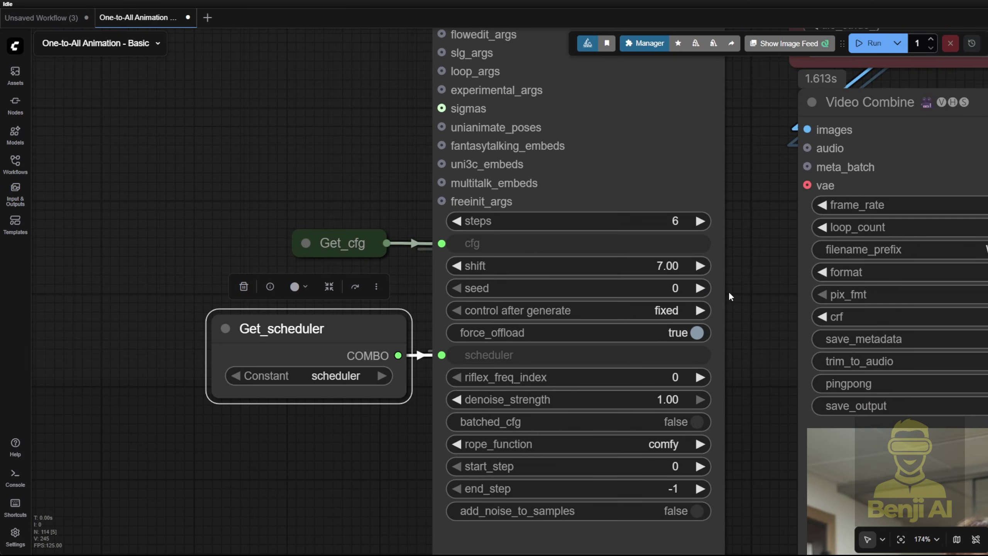
{"action": "key", "text": "ctrl+z"}
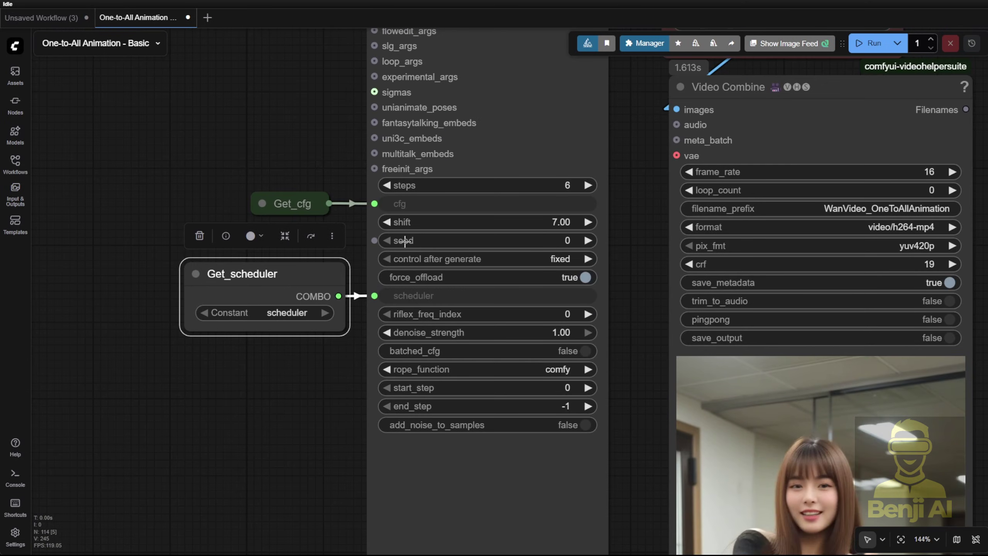
{"action": "key", "text": "ctrl+z"}
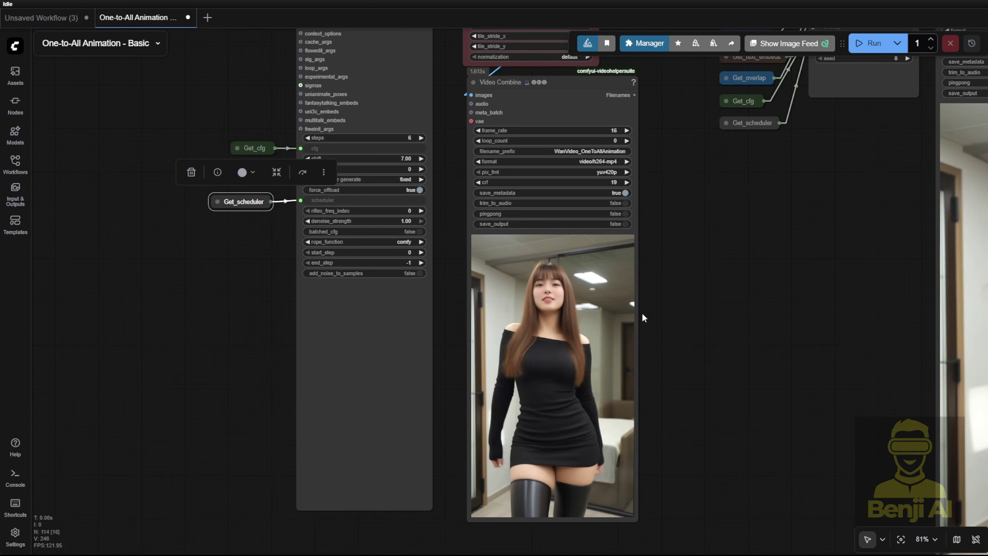
Step: Sync the Load Video preview with the generated animation and pan to the Extend node
{"action": "scroll", "coordinate": [545, 327], "scroll_direction": "down", "scroll_amount": 1}
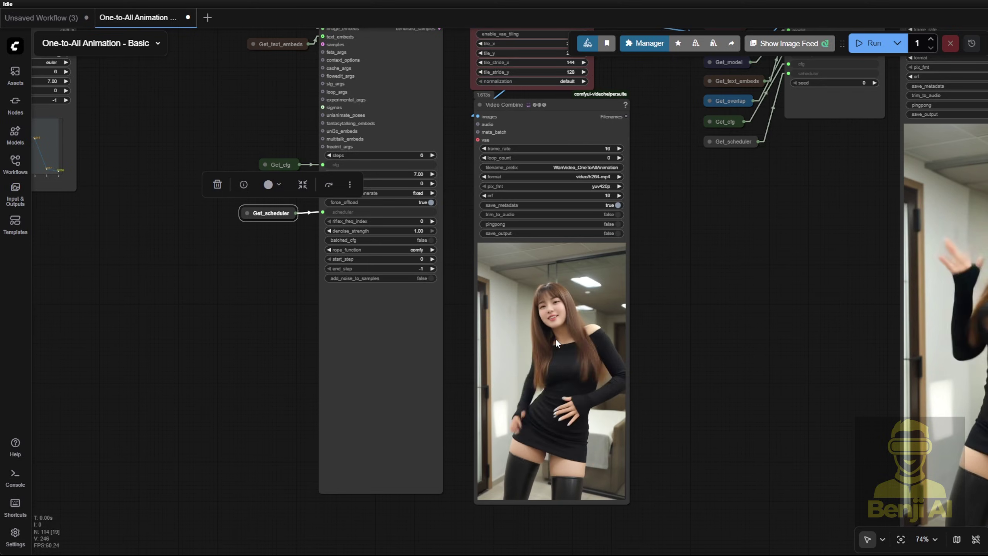
{"action": "scroll", "coordinate": [695, 500], "scroll_direction": "down", "scroll_amount": 12}
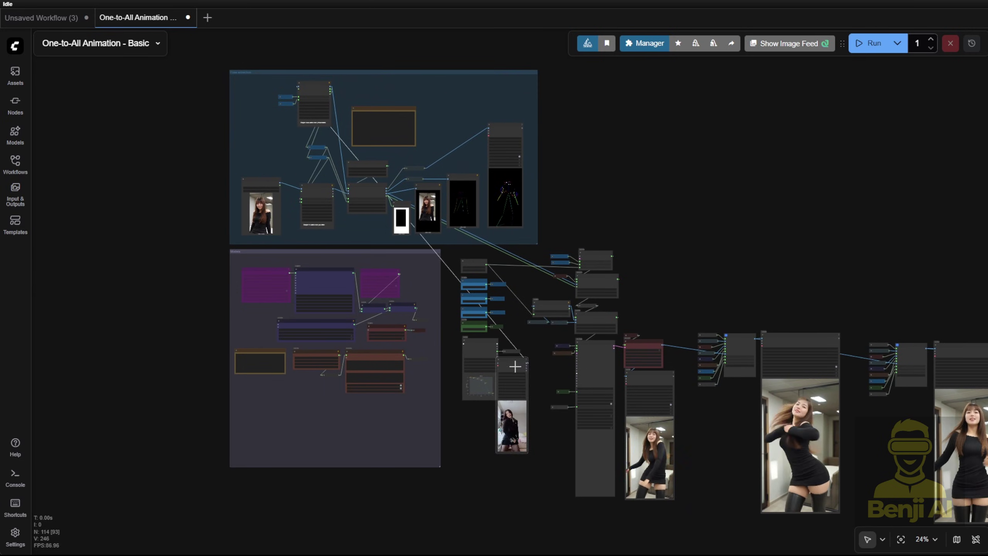
{"action": "scroll", "coordinate": [679, 473], "scroll_direction": "up", "scroll_amount": 4}
{"action": "scroll", "coordinate": [678, 469], "scroll_direction": "up", "scroll_amount": 8}
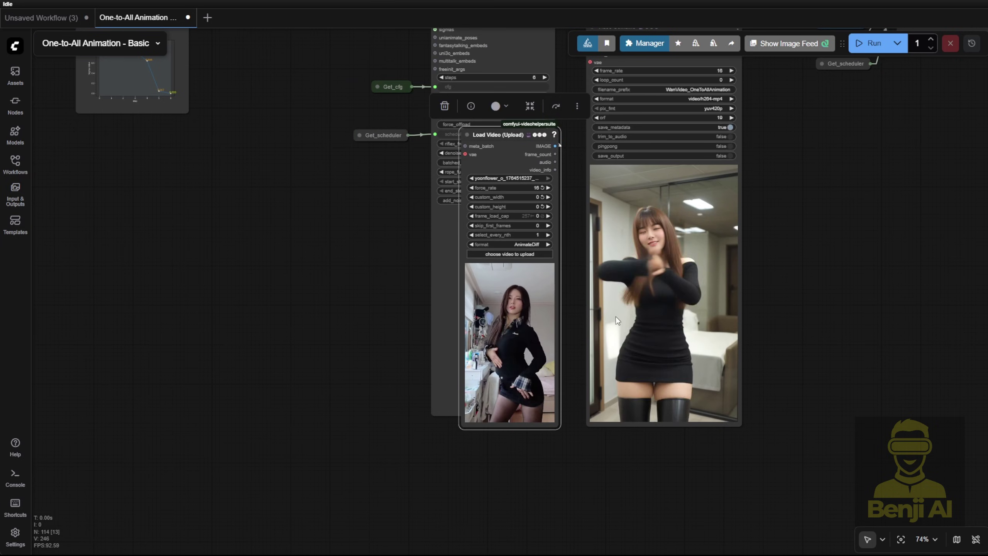
{"action": "right_click", "coordinate": [493, 181]}
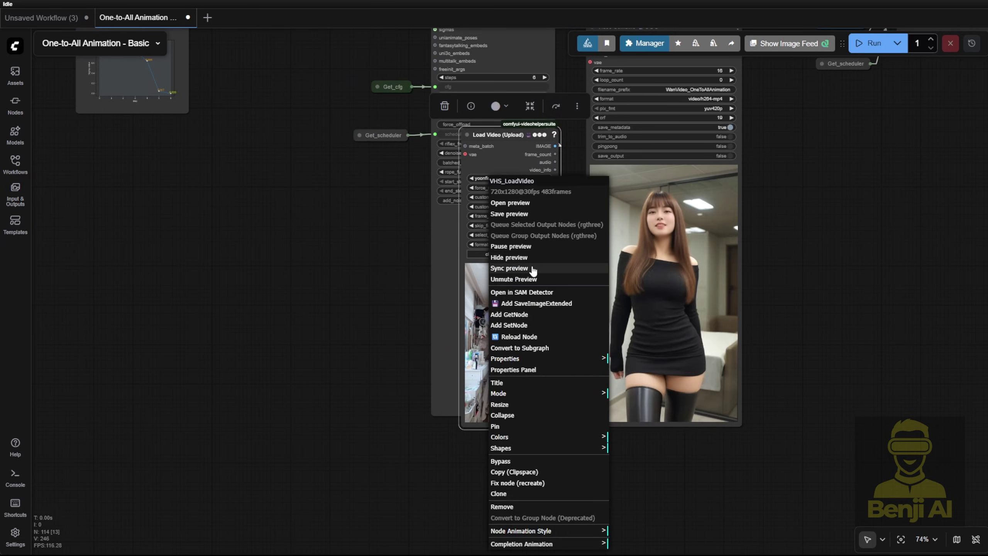
{"action": "left_click", "coordinate": [510, 269]}
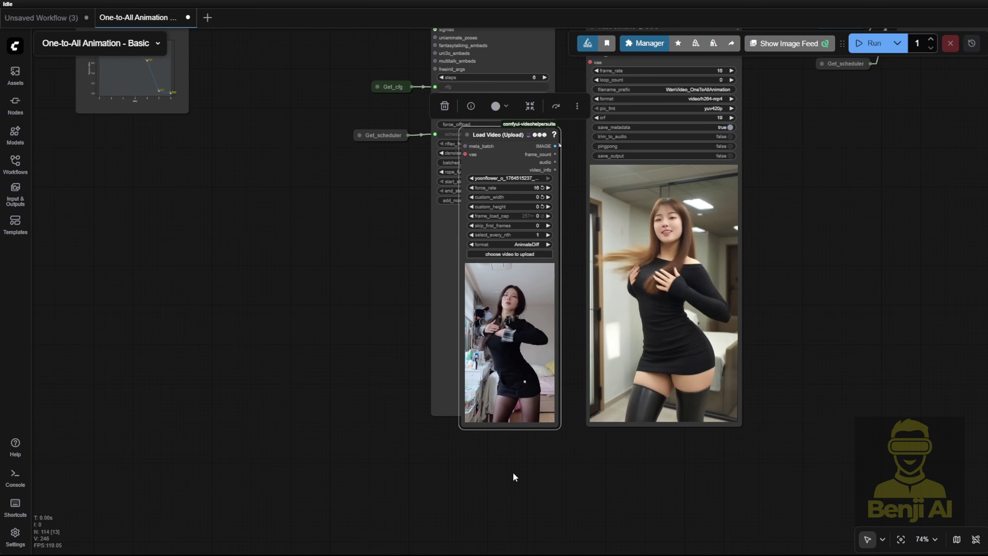
{"action": "scroll", "coordinate": [322, 220], "scroll_direction": "up", "scroll_amount": 7}
{"action": "left_click_drag", "start_coordinate": [322, 220], "coordinate": [410, 146]}
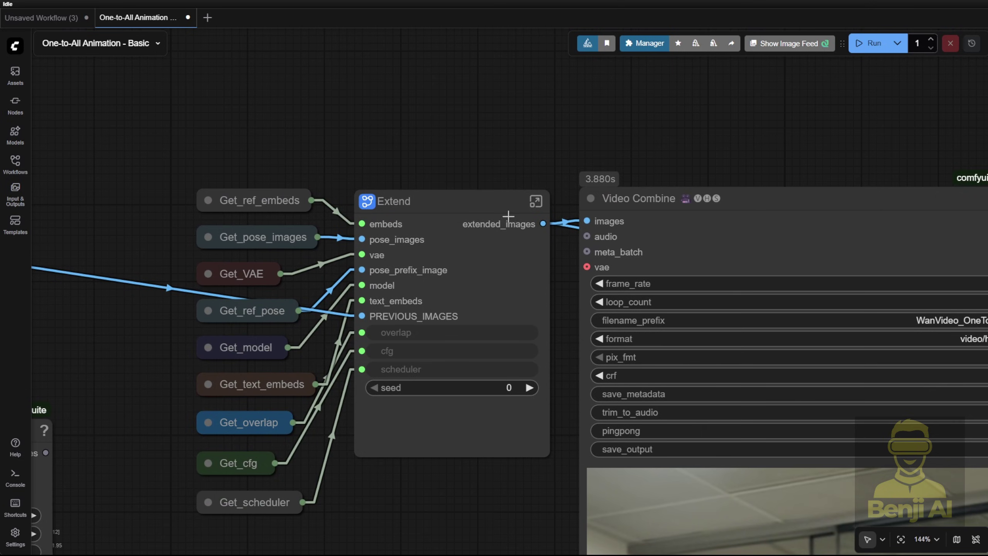
Step: Open the Extend node's subgraph and fit all its nodes in view
{"action": "left_click", "coordinate": [536, 200]}
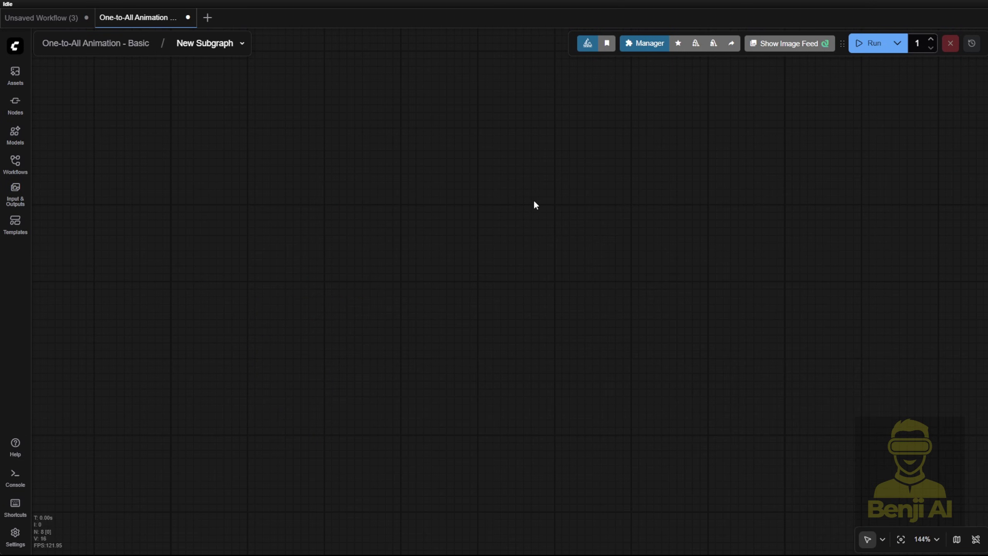
{"action": "left_click", "coordinate": [901, 540]}
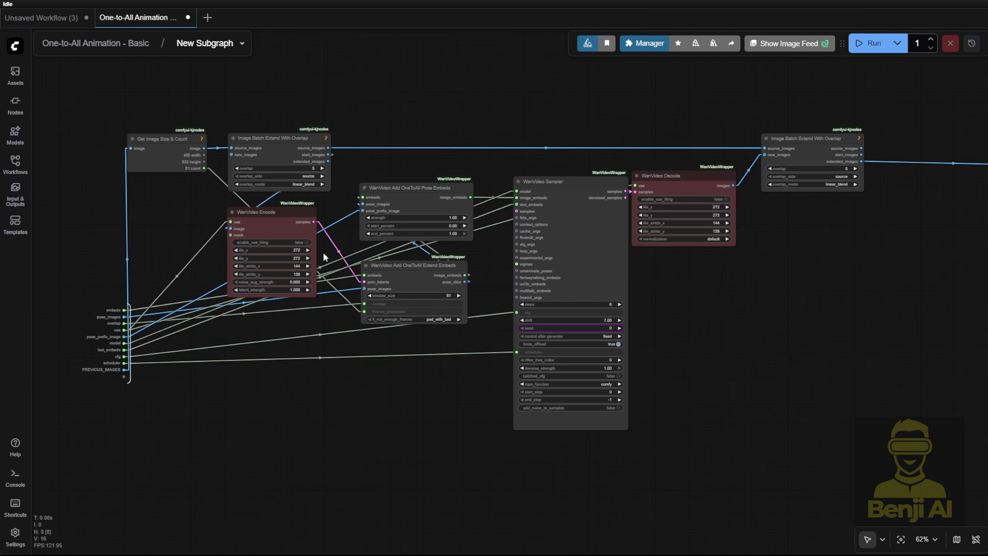
{"action": "scroll", "coordinate": [299, 338], "scroll_direction": "up", "scroll_amount": 3}
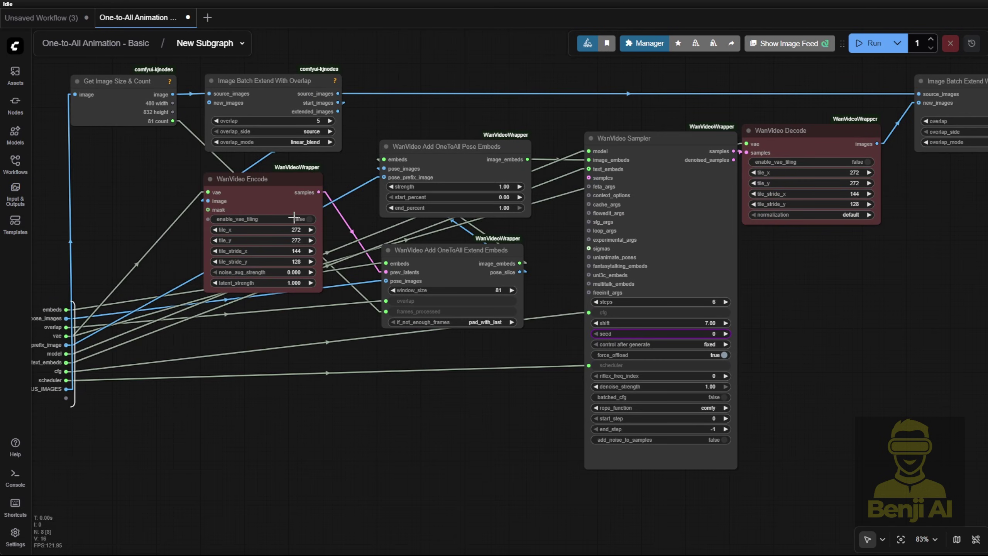
{"action": "left_click_drag", "start_coordinate": [290, 335], "coordinate": [359, 431]}
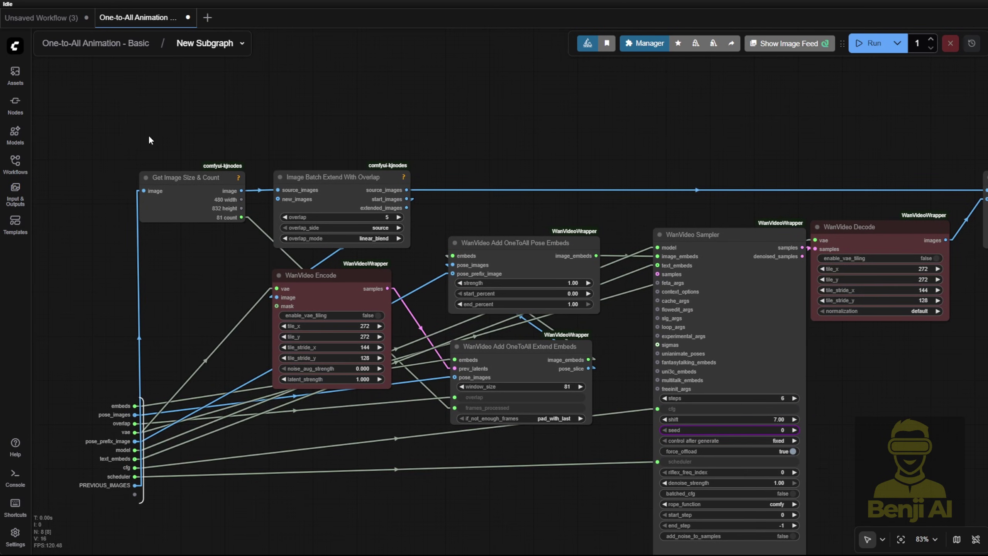
{"action": "scroll", "coordinate": [202, 183], "scroll_direction": "up", "scroll_amount": 6}
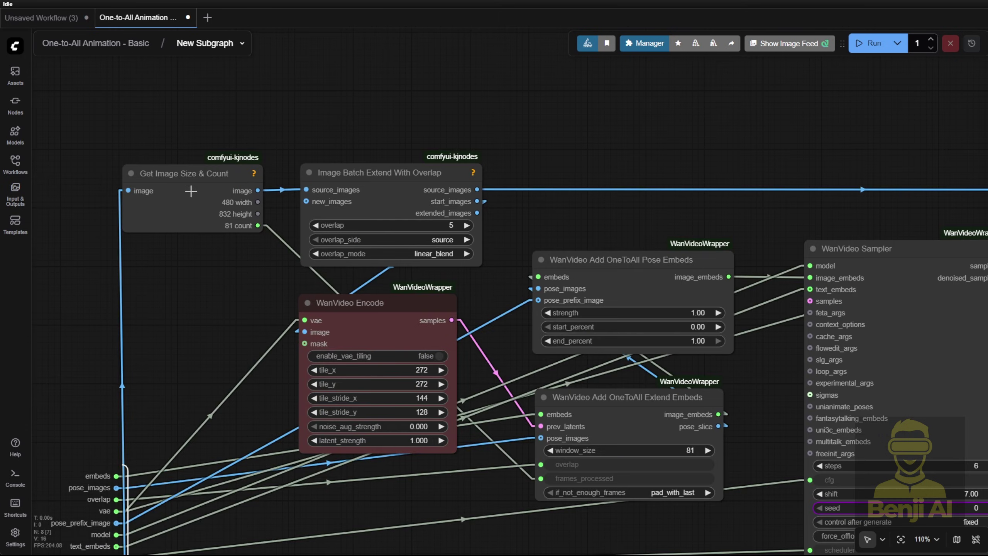
Step: Inspect the first Image Batch Extend With Overlap node
{"action": "left_click", "coordinate": [359, 176]}
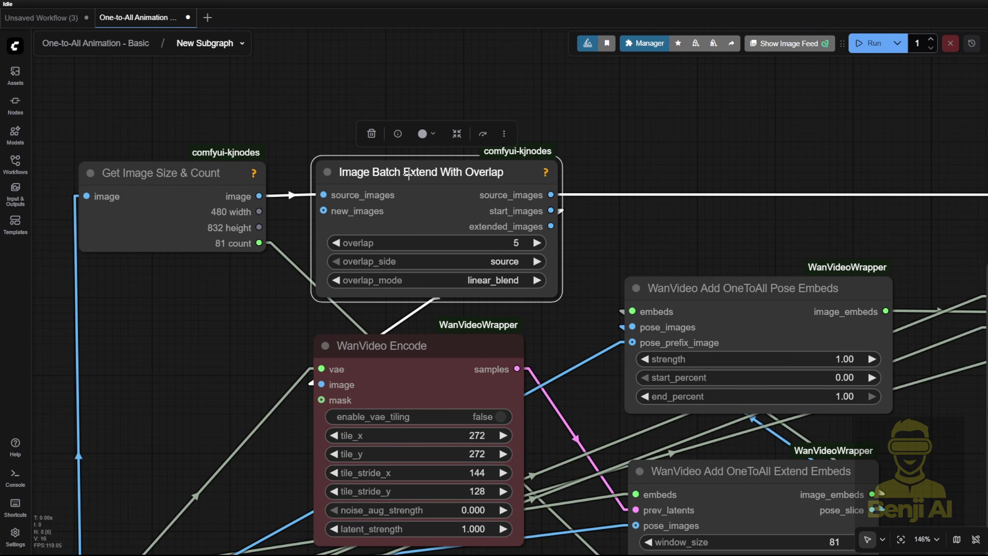
{"action": "left_click_drag", "start_coordinate": [627, 165], "coordinate": [518, 172]}
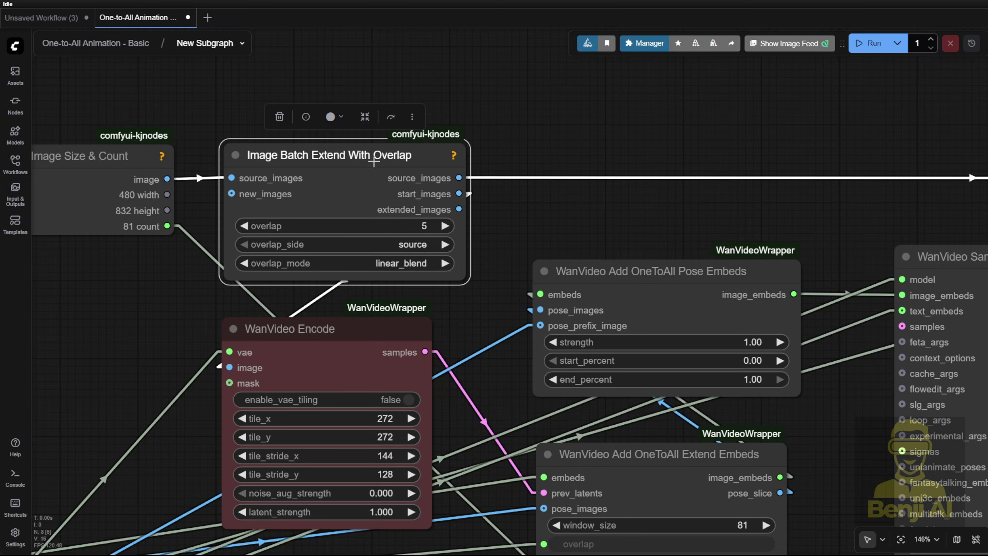
{"action": "scroll", "coordinate": [371, 166], "scroll_direction": "down", "scroll_amount": 4}
{"action": "scroll", "coordinate": [472, 204], "scroll_direction": "right", "scroll_amount": 3}
Step: Inspect the second Image Batch Extend With Overlap node, set to overlap 5, linear_blend
{"action": "left_click", "coordinate": [824, 210]}
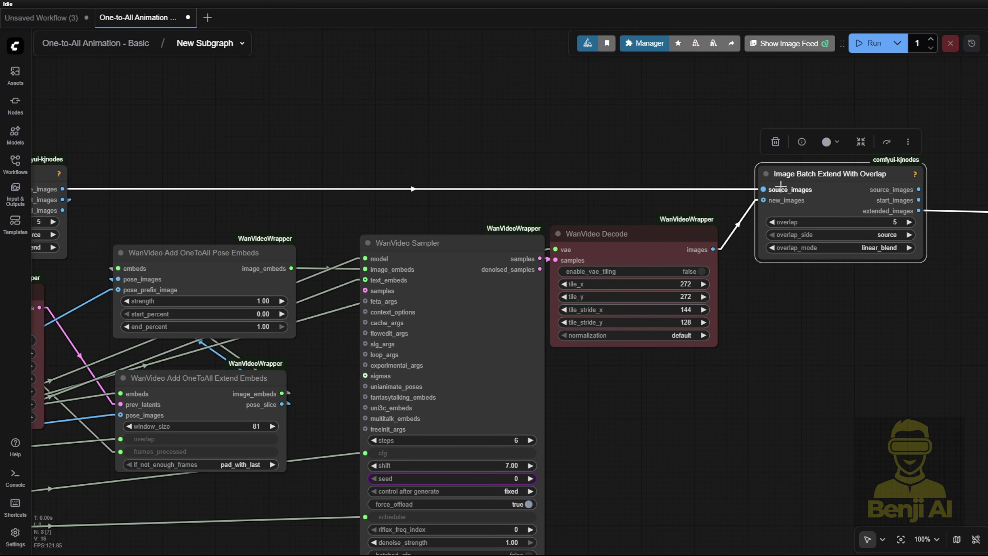
{"action": "scroll", "coordinate": [283, 274], "scroll_direction": "right", "scroll_amount": 5}
{"action": "scroll", "coordinate": [283, 274], "scroll_direction": "up", "scroll_amount": 2}
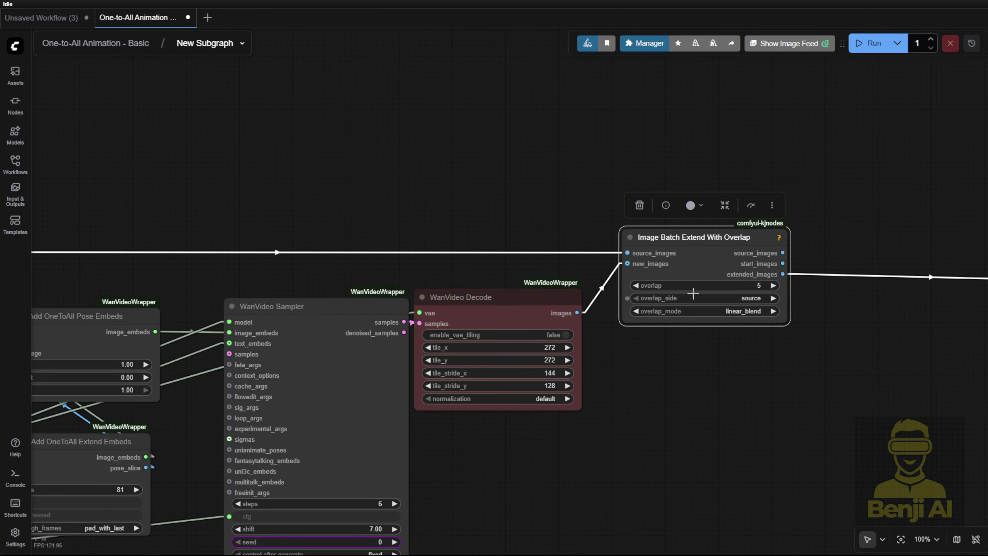
{"action": "scroll", "coordinate": [708, 261], "scroll_direction": "up", "scroll_amount": 3}
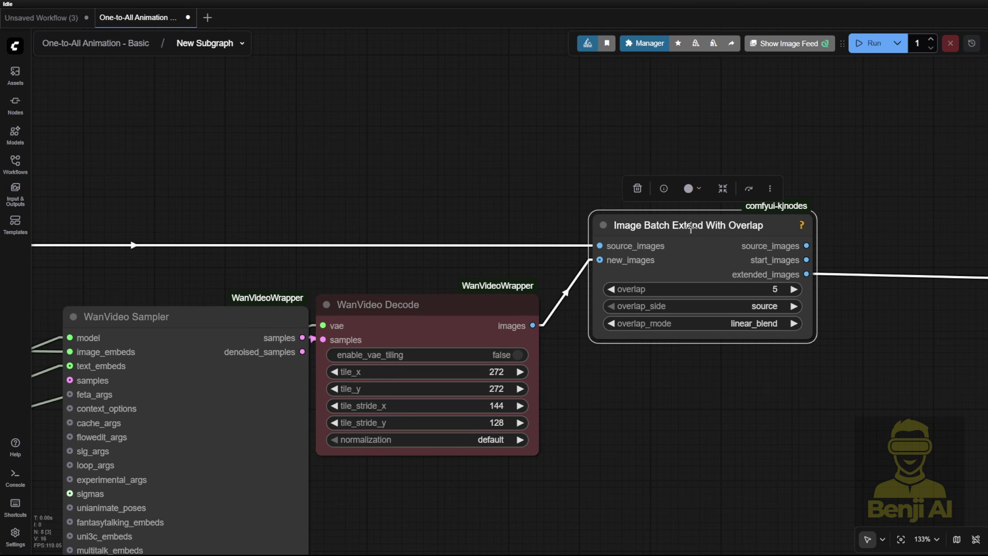
{"action": "left_click_drag", "start_coordinate": [859, 215], "coordinate": [781, 233]}
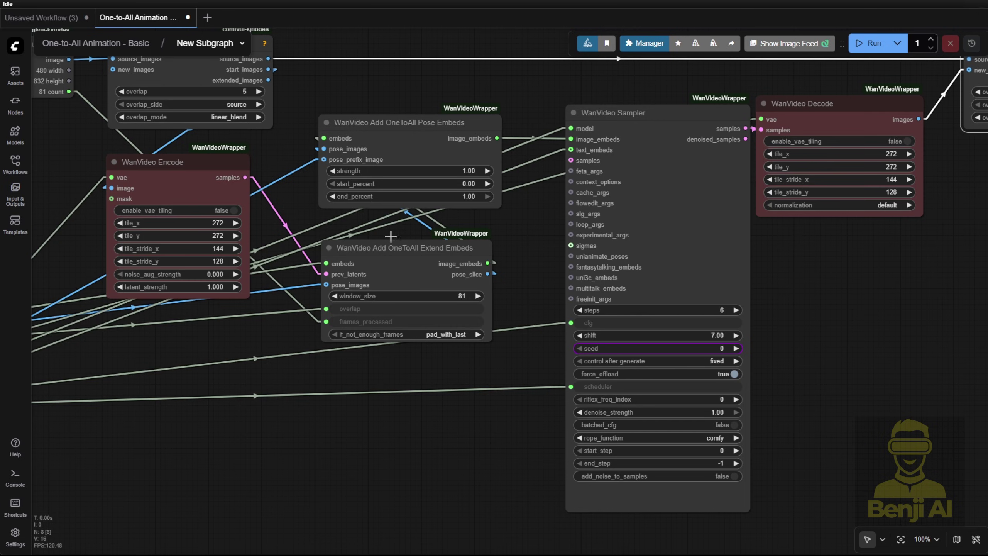
Step: Reposition the Extend Embeds node up and the Pose Embeds node slightly right
{"action": "left_click_drag", "start_coordinate": [273, 157], "coordinate": [388, 249]}
{"action": "left_click", "coordinate": [307, 278]}
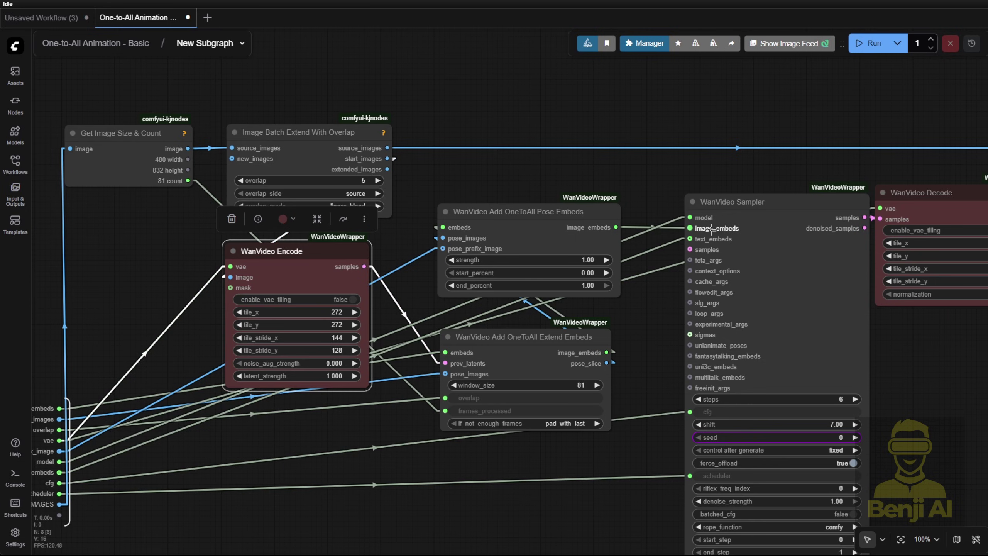
{"action": "left_click_drag", "start_coordinate": [514, 337], "coordinate": [510, 319]}
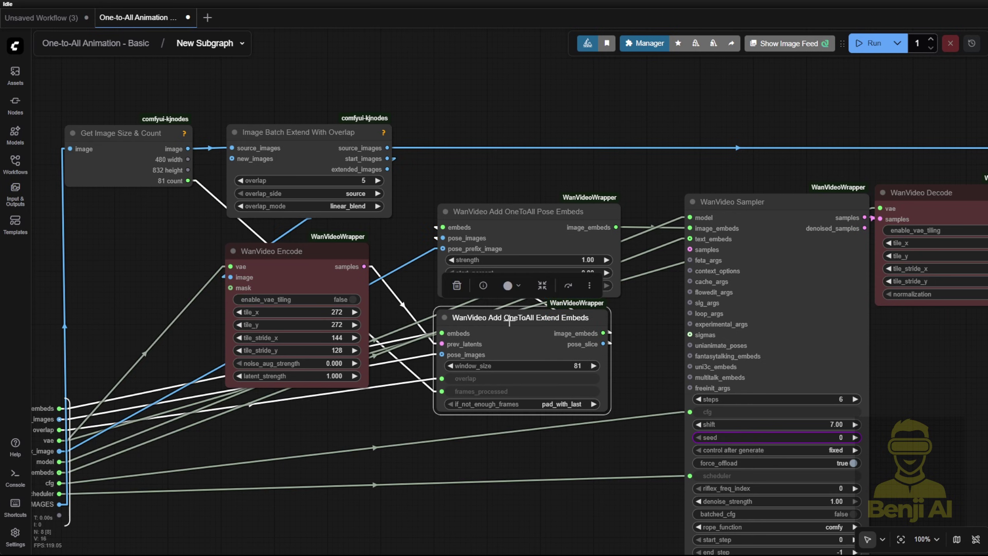
{"action": "left_click", "coordinate": [538, 214]}
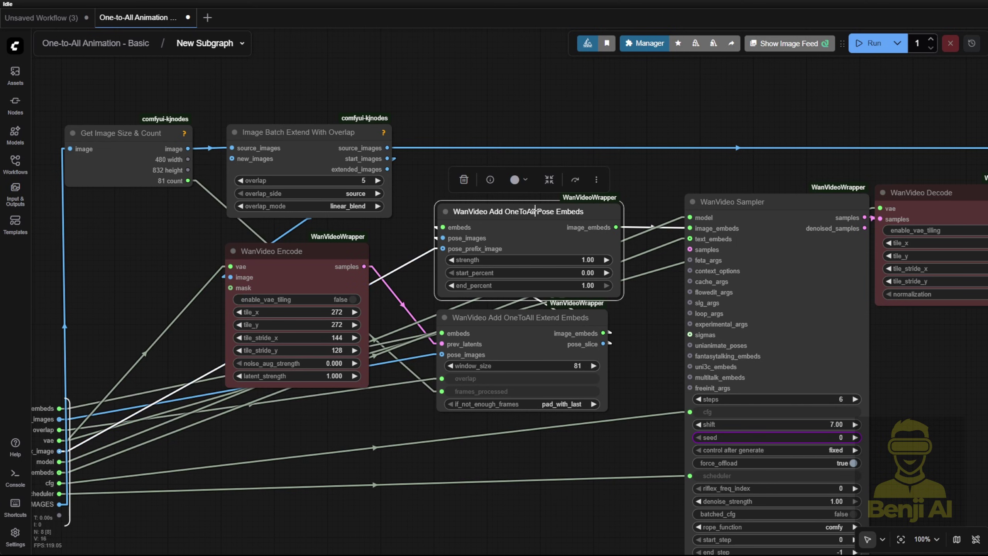
{"action": "left_click_drag", "start_coordinate": [539, 216], "coordinate": [567, 209]}
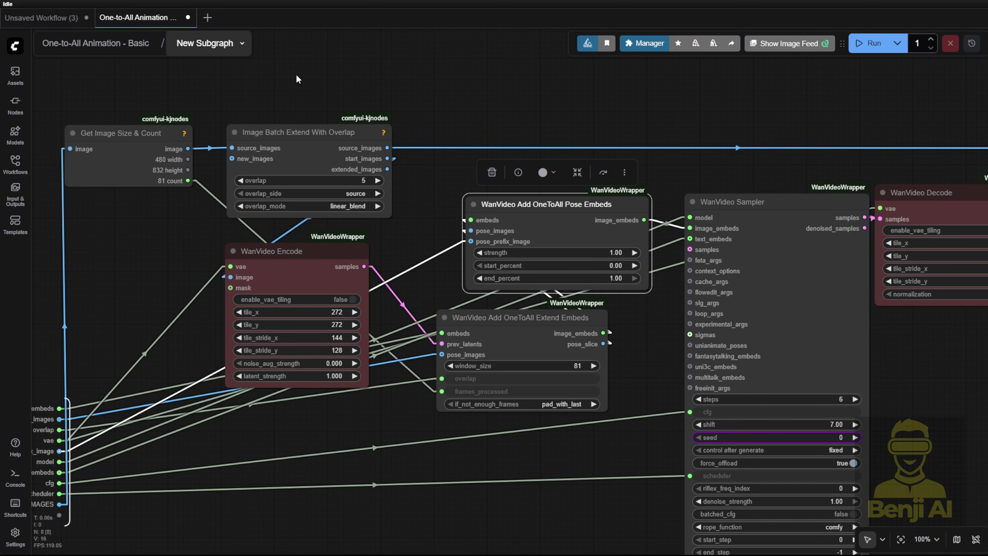
Step: Leave the subgraph and zoom out to the main graph's chained Extend previews
{"action": "left_click", "coordinate": [492, 360]}
{"action": "scroll", "coordinate": [507, 265], "scroll_direction": "up", "scroll_amount": 1}
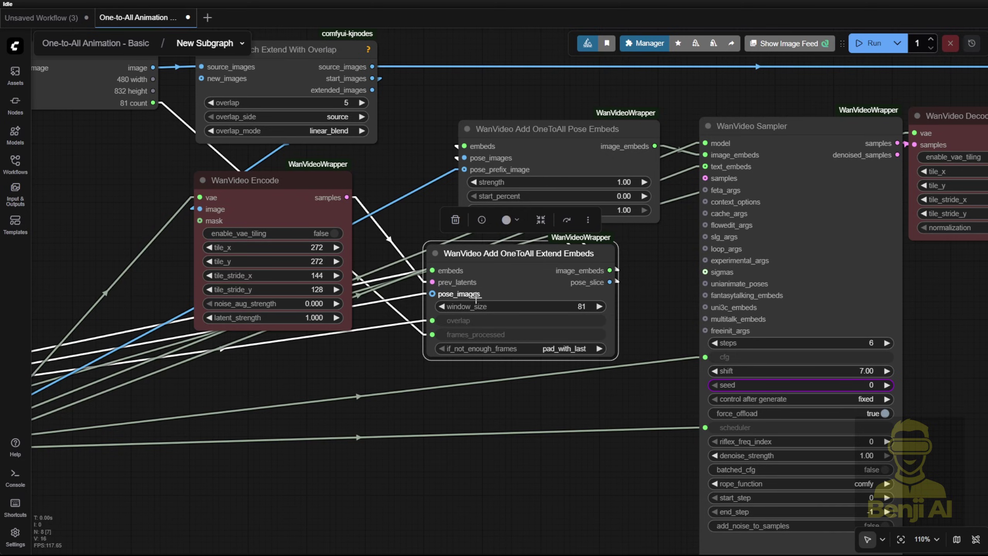
{"action": "scroll", "coordinate": [833, 375], "scroll_direction": "down", "scroll_amount": 3}
{"action": "key", "text": "Escape"}
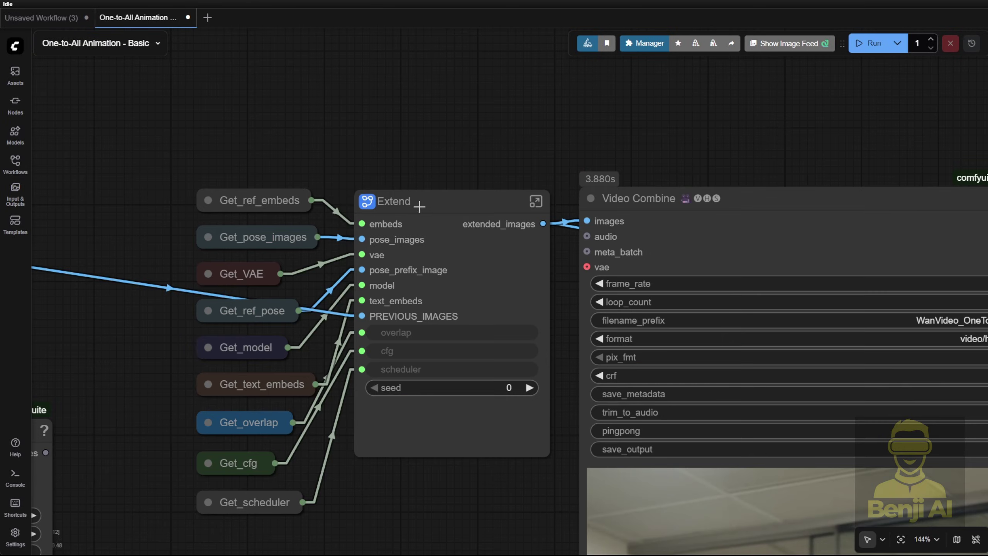
{"action": "scroll", "coordinate": [325, 129], "scroll_direction": "down", "scroll_amount": 2}
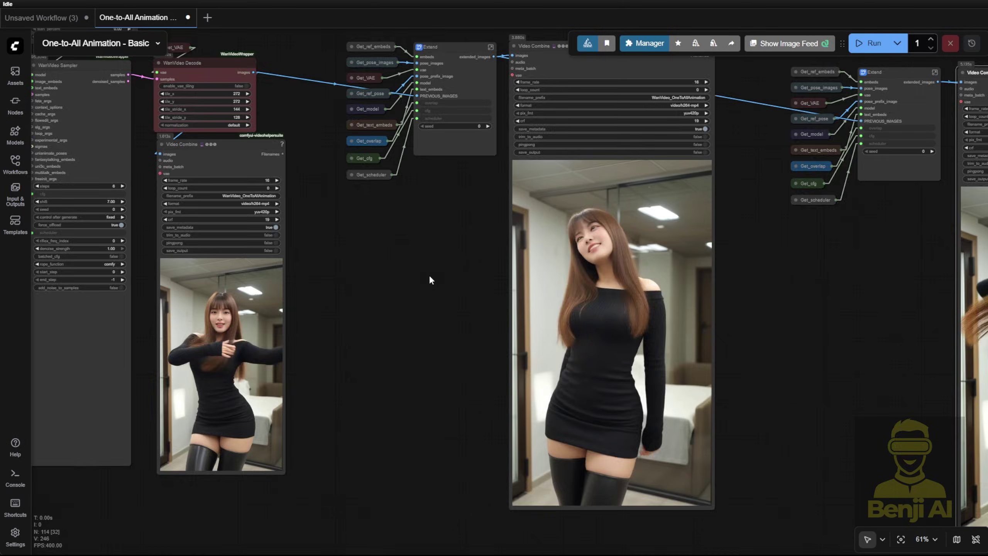
{"action": "scroll", "coordinate": [429, 275], "scroll_direction": "down", "scroll_amount": 5}
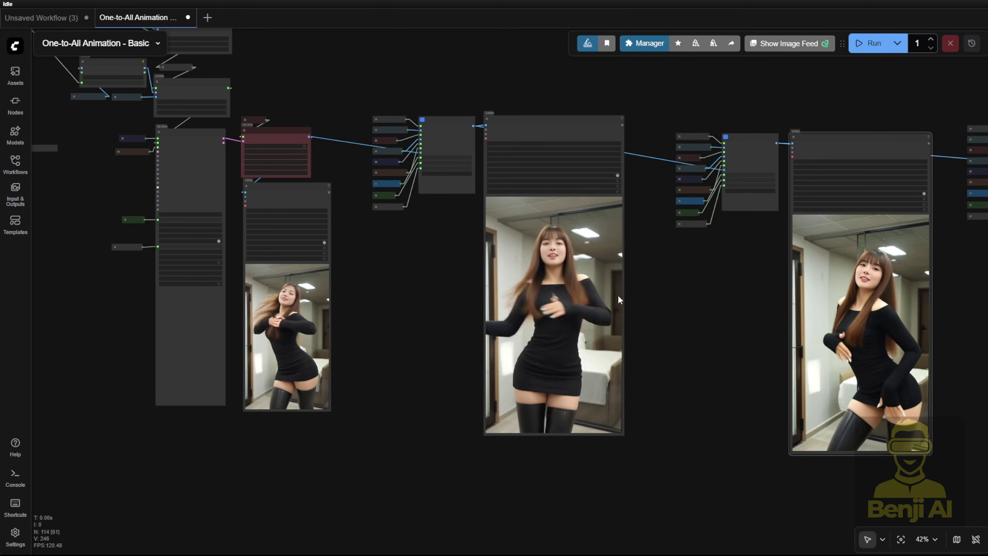
Step: Sync playback of the three example result videos
{"action": "left_click_drag", "start_coordinate": [644, 310], "coordinate": [364, 309]}
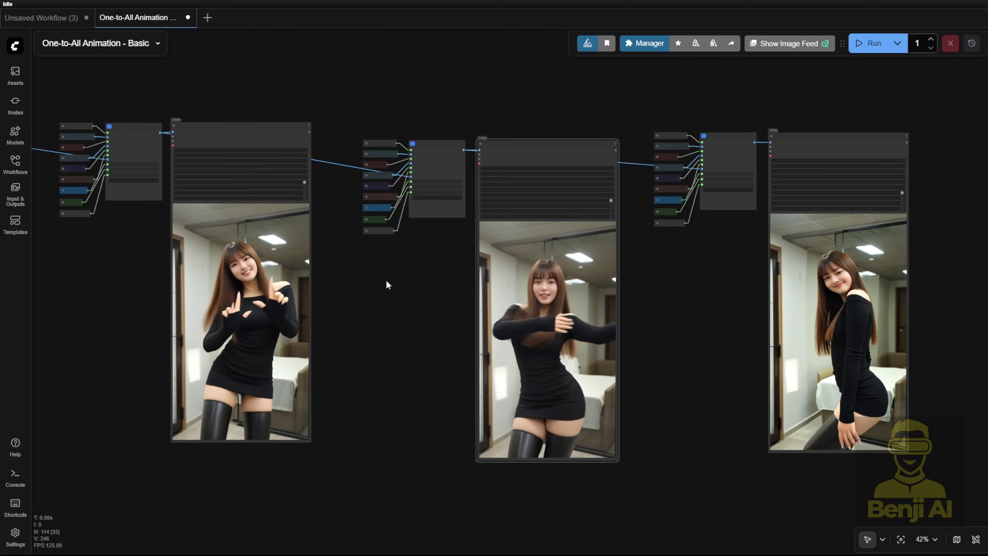
{"action": "right_click", "coordinate": [772, 285]}
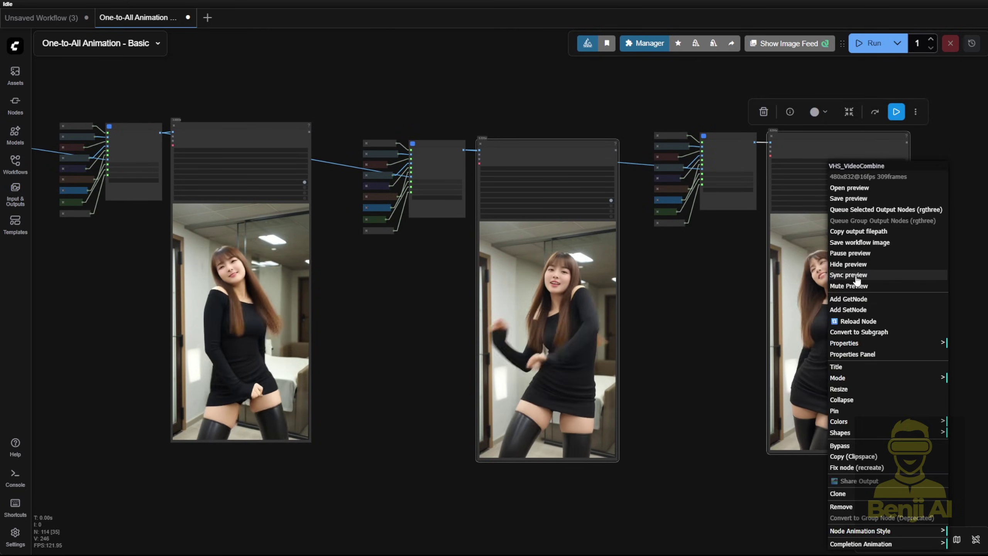
{"action": "left_click", "coordinate": [809, 284]}
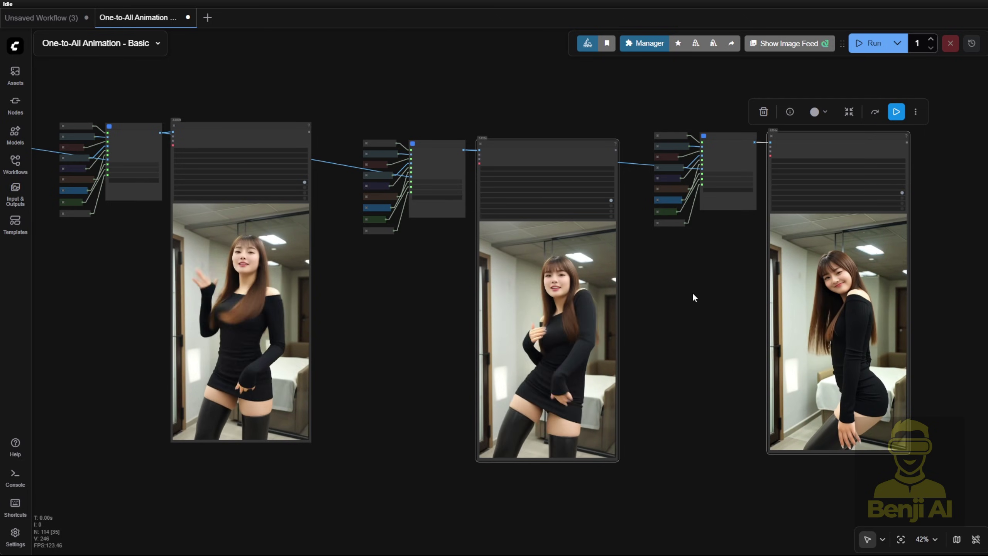
Step: Zoom out to the Pose extraction and Models groups of the whole workflow
{"action": "scroll", "coordinate": [631, 323], "scroll_direction": "right", "scroll_amount": 5}
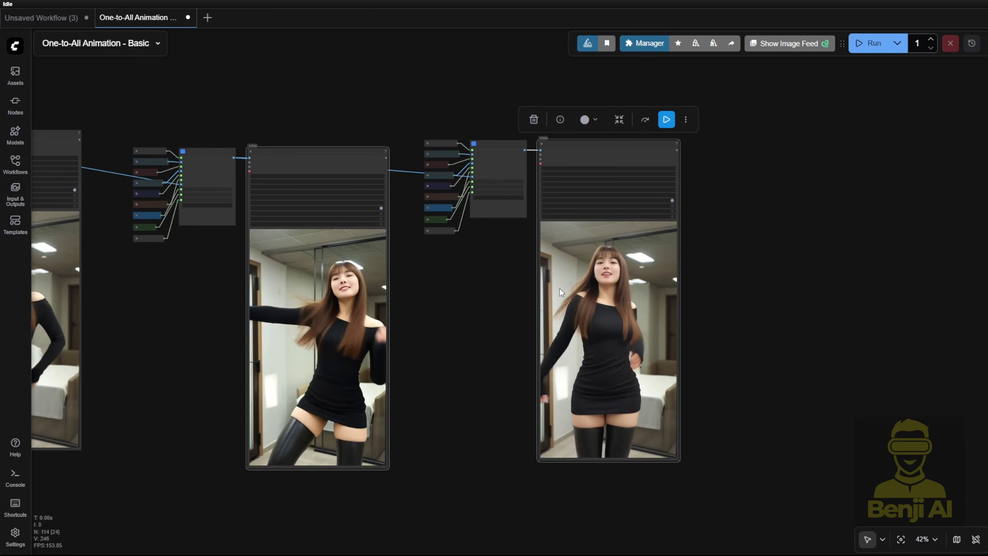
{"action": "scroll", "coordinate": [646, 331], "scroll_direction": "up", "scroll_amount": 1}
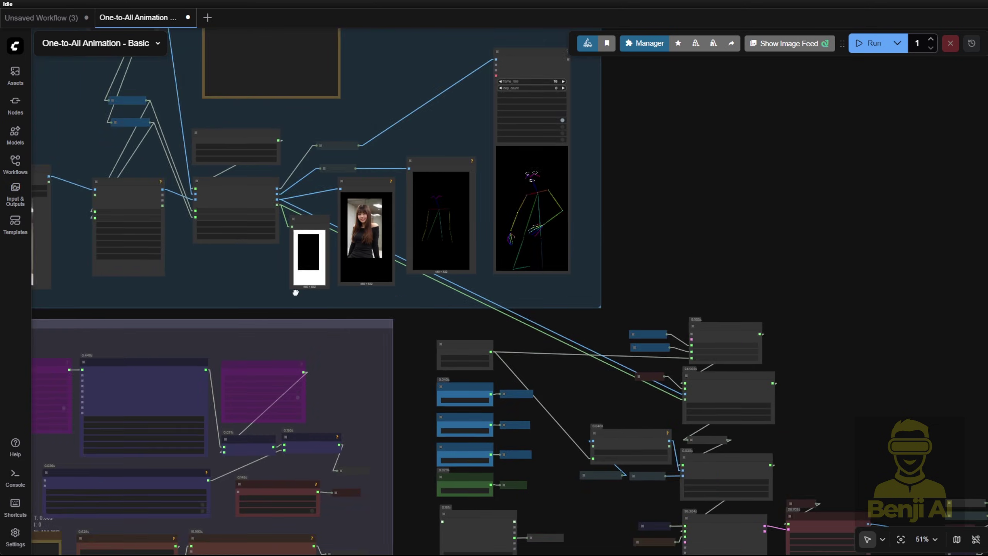
{"action": "left_click_drag", "start_coordinate": [295, 292], "coordinate": [401, 312]}
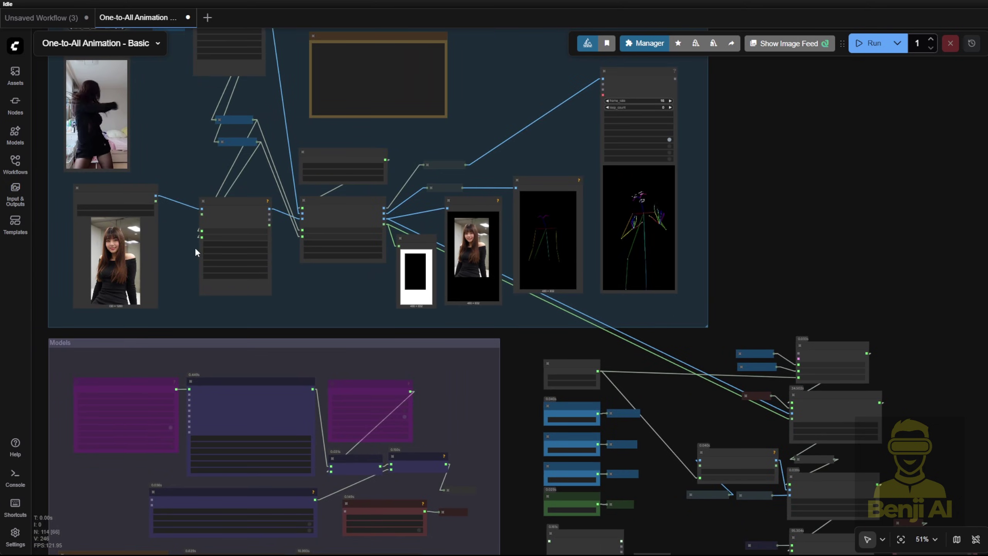
{"action": "scroll", "coordinate": [411, 351], "scroll_direction": "down", "scroll_amount": 6}
{"action": "left_click_drag", "start_coordinate": [411, 351], "coordinate": [488, 493]}
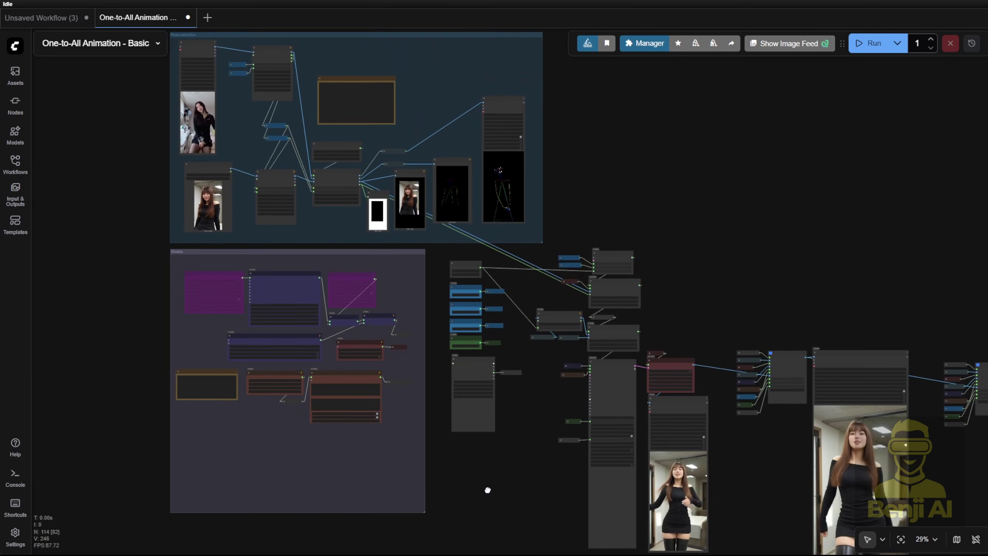
{"action": "scroll", "coordinate": [226, 312], "scroll_direction": "up", "scroll_amount": 4}
{"action": "scroll", "coordinate": [228, 318], "scroll_direction": "up", "scroll_amount": 4}
Step: Inspect the Pose Detection OneToAll Animation node's align_to and draw settings during the run
{"action": "left_click_drag", "start_coordinate": [220, 342], "coordinate": [227, 218]}
{"action": "scroll", "coordinate": [228, 226], "scroll_direction": "up", "scroll_amount": 5}
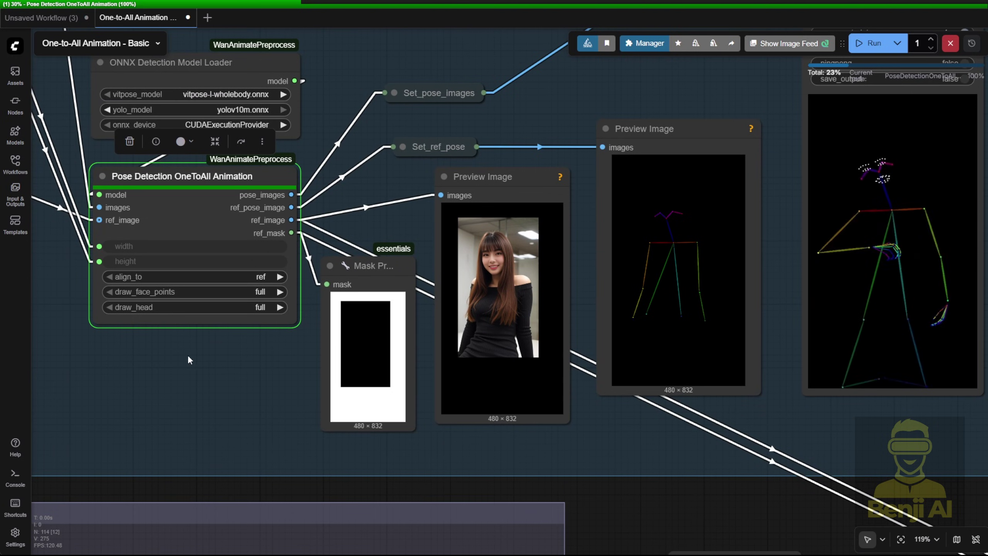
{"action": "left_click_drag", "start_coordinate": [189, 359], "coordinate": [259, 443]}
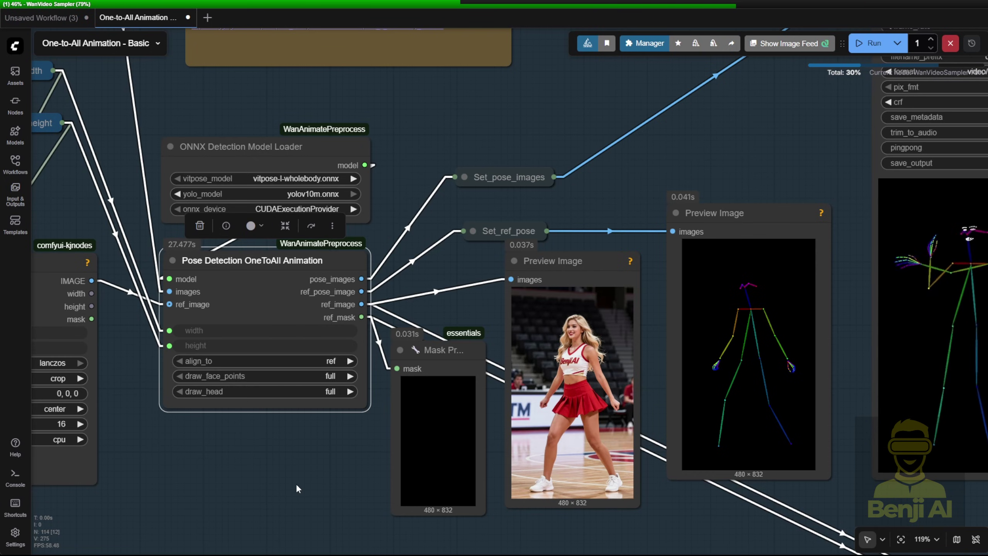
{"action": "scroll", "coordinate": [310, 470], "scroll_direction": "down", "scroll_amount": 1}
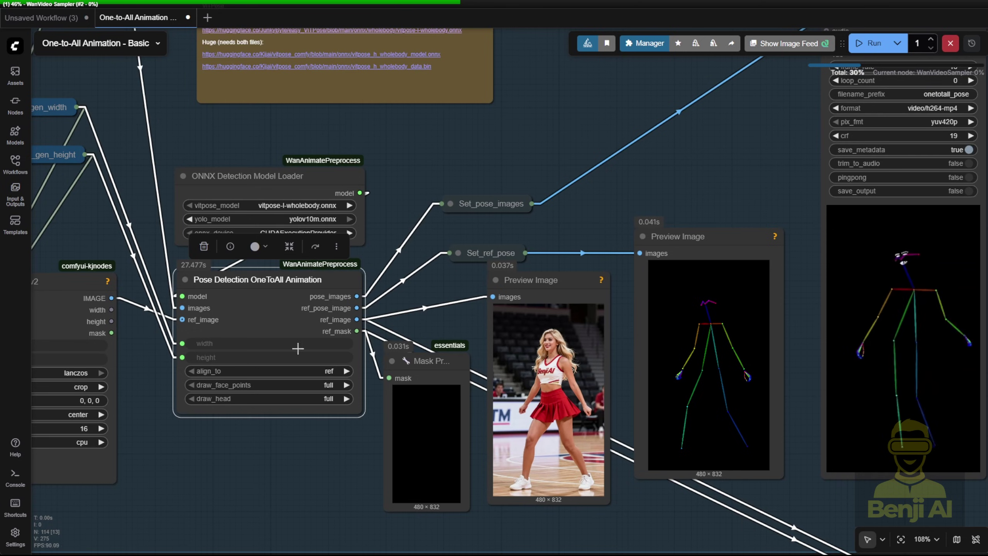
{"action": "scroll", "coordinate": [341, 386], "scroll_direction": "up", "scroll_amount": 3}
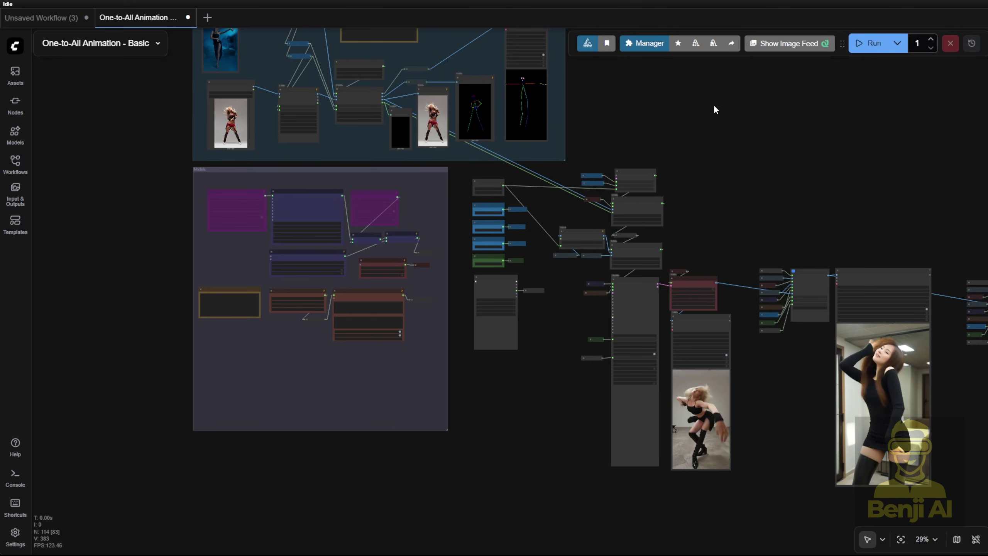
Step: Move the dance result video up beside the Pose extraction group
{"action": "left_click_drag", "start_coordinate": [707, 118], "coordinate": [836, 258]}
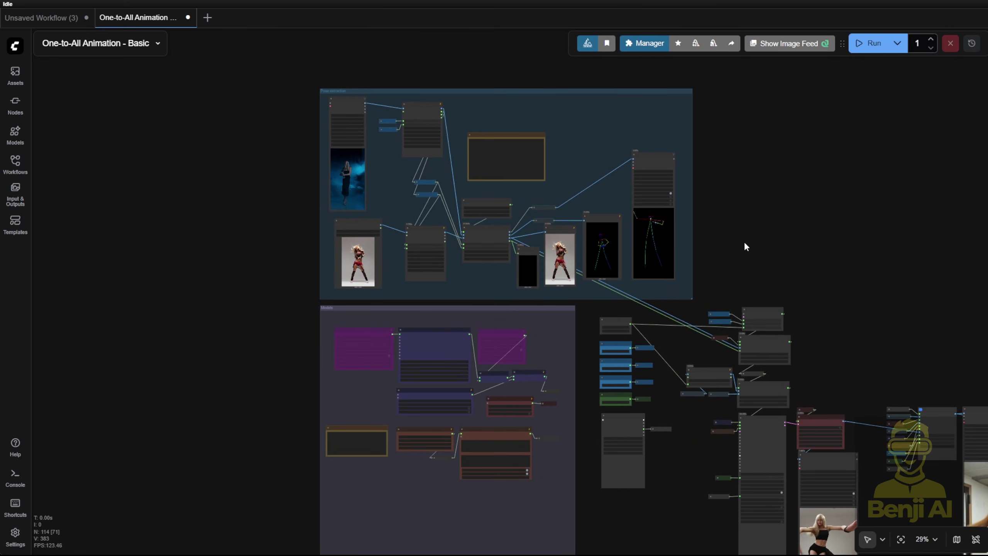
{"action": "left_click_drag", "start_coordinate": [825, 461], "coordinate": [779, 133]}
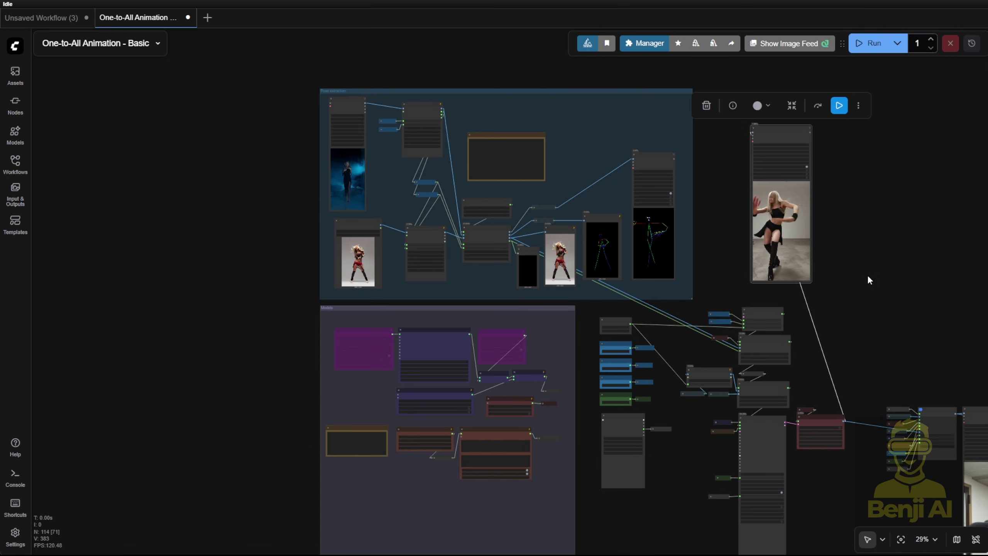
{"action": "left_click_drag", "start_coordinate": [888, 312], "coordinate": [842, 254]}
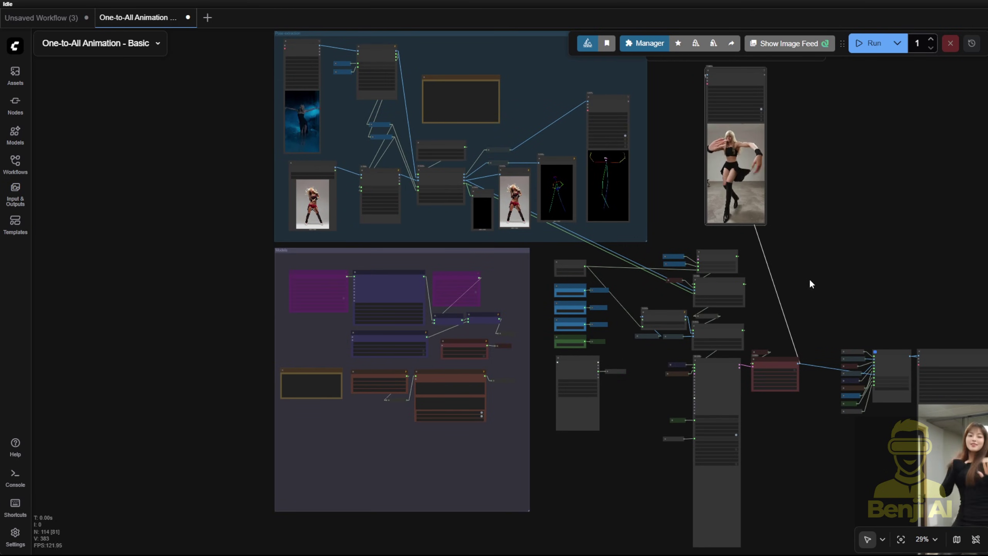
{"action": "scroll", "coordinate": [765, 342], "scroll_direction": "up", "scroll_amount": 15}
{"action": "scroll", "coordinate": [586, 401], "scroll_direction": "up", "scroll_amount": 4}
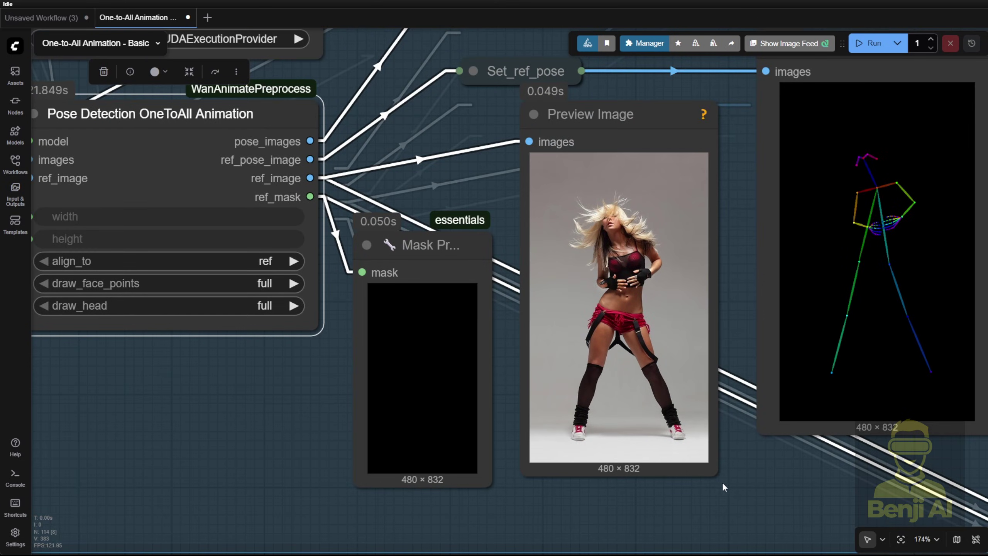
{"action": "scroll", "coordinate": [722, 482], "scroll_direction": "down", "scroll_amount": 2}
Step: Nudge the skeleton Preview Image node down and compare it with the pose video
{"action": "left_click_drag", "start_coordinate": [730, 253], "coordinate": [633, 257]}
{"action": "left_click_drag", "start_coordinate": [692, 138], "coordinate": [695, 168]}
{"action": "left_click_drag", "start_coordinate": [932, 216], "coordinate": [642, 248]}
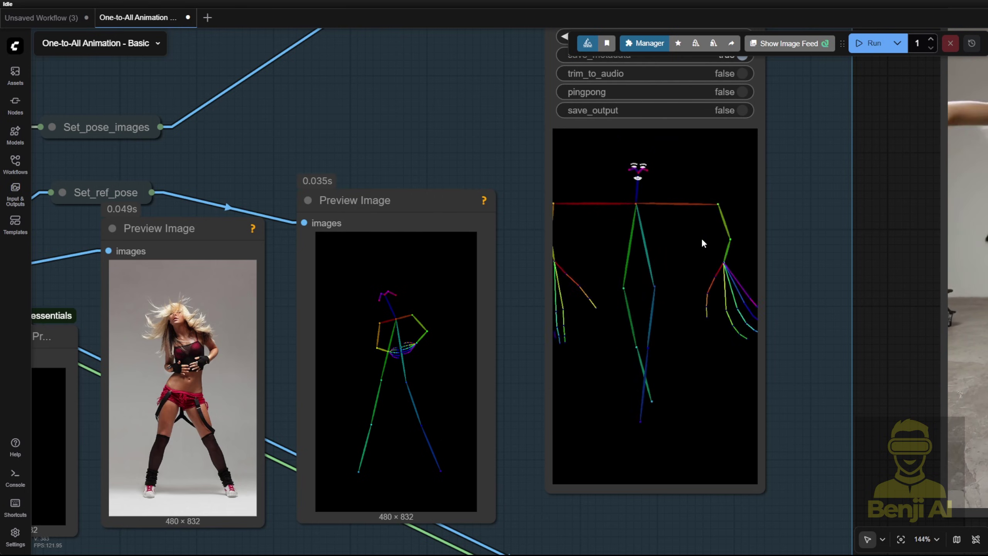
{"action": "scroll", "coordinate": [697, 236], "scroll_direction": "up", "scroll_amount": 2}
{"action": "scroll", "coordinate": [690, 233], "scroll_direction": "down", "scroll_amount": 10}
{"action": "scroll", "coordinate": [370, 353], "scroll_direction": "up", "scroll_amount": 8}
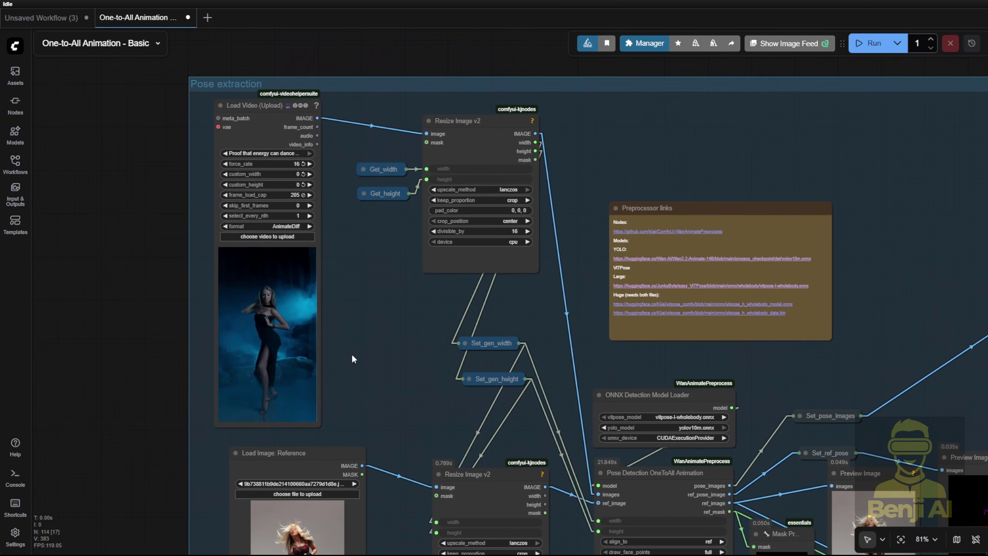
{"action": "scroll", "coordinate": [462, 335], "scroll_direction": "up", "scroll_amount": 3}
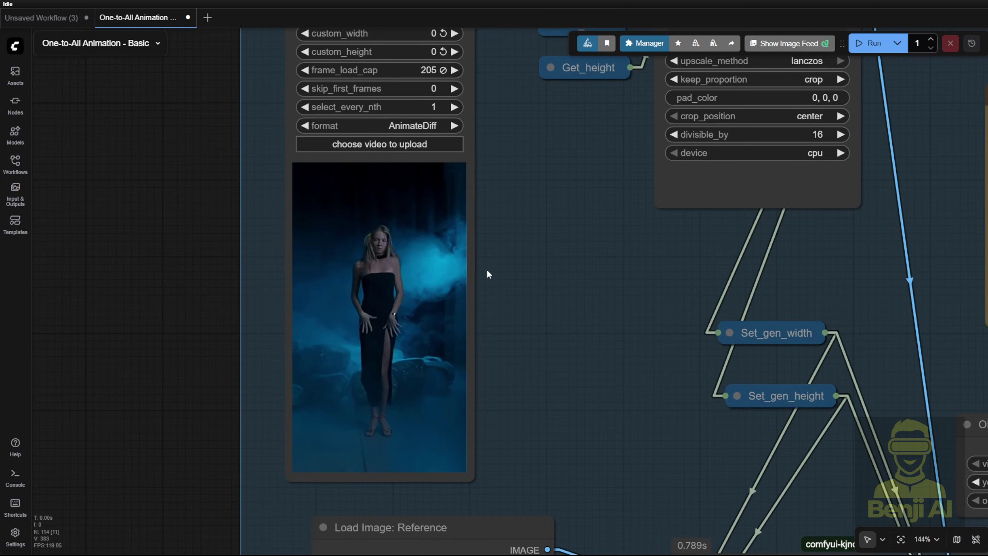
{"action": "scroll", "coordinate": [486, 272], "scroll_direction": "down", "scroll_amount": 10}
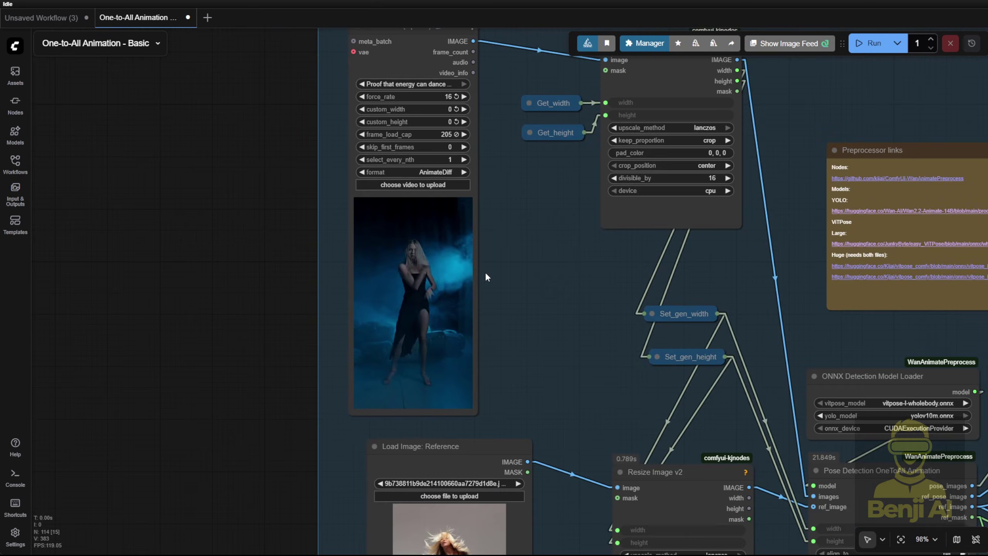
Step: Compare the final video output with the whole Pose extraction group
{"action": "left_click_drag", "start_coordinate": [490, 274], "coordinate": [404, 281]}
{"action": "left_click_drag", "start_coordinate": [688, 318], "coordinate": [241, 247]}
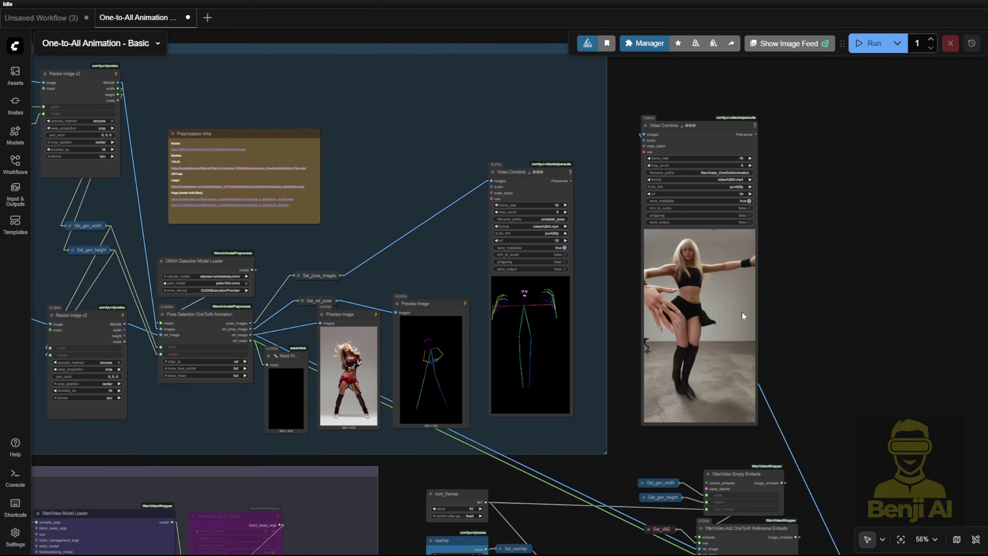
{"action": "scroll", "coordinate": [781, 287], "scroll_direction": "up", "scroll_amount": 3}
{"action": "scroll", "coordinate": [759, 311], "scroll_direction": "up", "scroll_amount": 4}
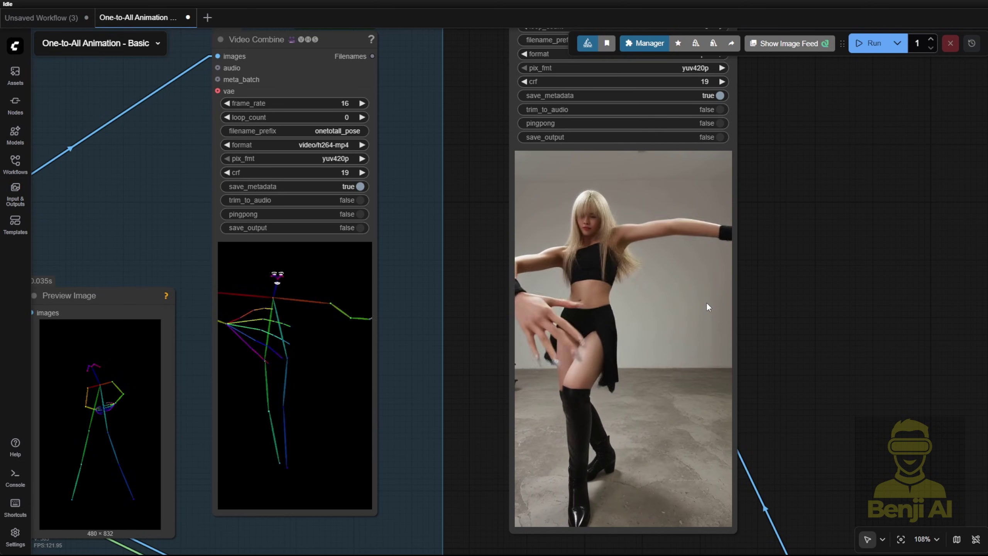
{"action": "scroll", "coordinate": [707, 305], "scroll_direction": "down", "scroll_amount": 5}
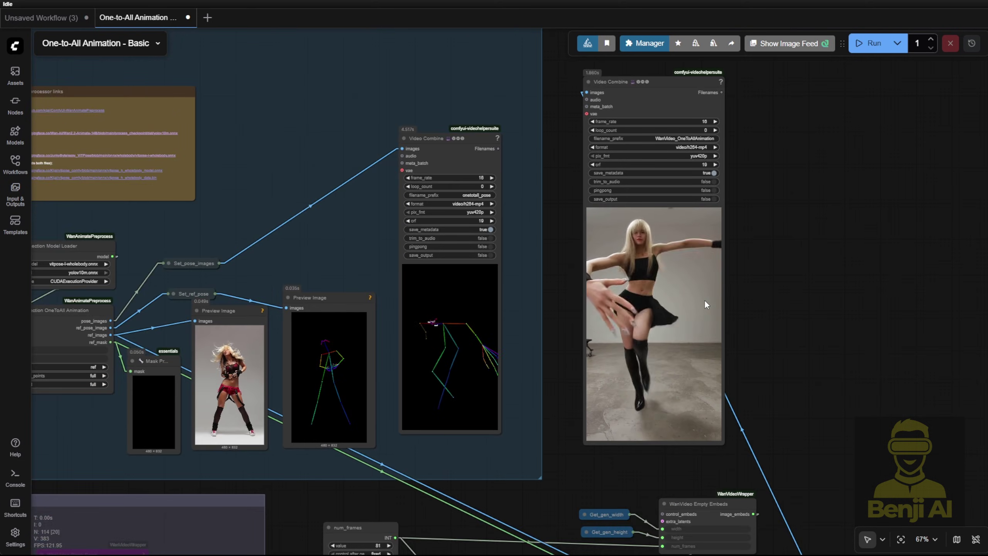
{"action": "left_click_drag", "start_coordinate": [293, 265], "coordinate": [303, 346]}
{"action": "scroll", "coordinate": [304, 347], "scroll_direction": "up", "scroll_amount": 12}
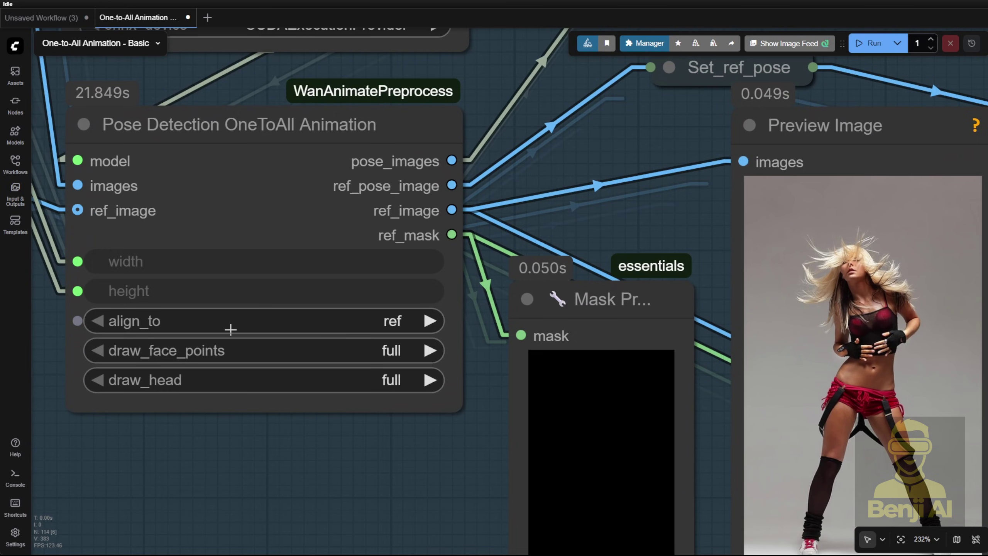
Step: Review the pose skeleton preview and the pose video output
{"action": "scroll", "coordinate": [187, 320], "scroll_direction": "down", "scroll_amount": 9}
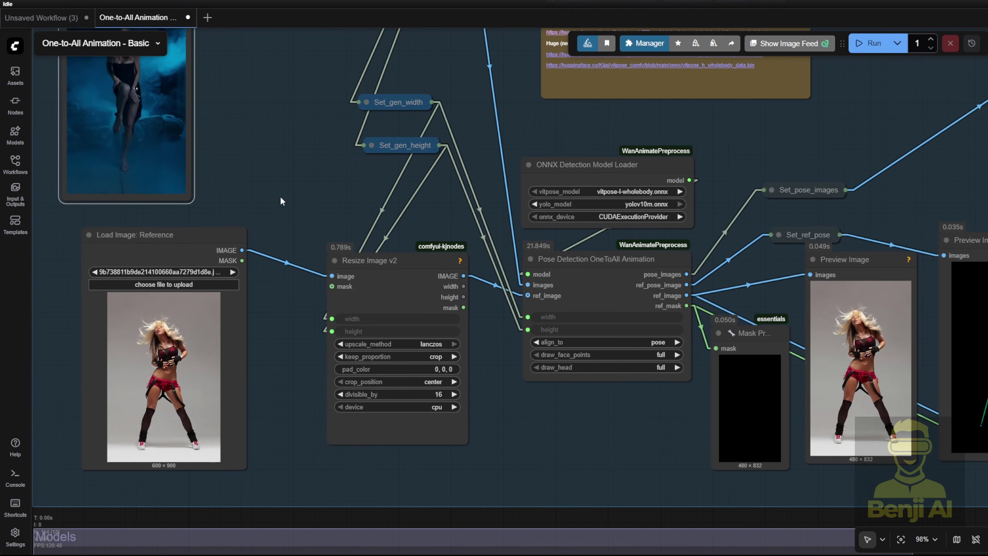
{"action": "left_click_drag", "start_coordinate": [593, 458], "coordinate": [331, 453]}
{"action": "scroll", "coordinate": [307, 465], "scroll_direction": "up", "scroll_amount": 3}
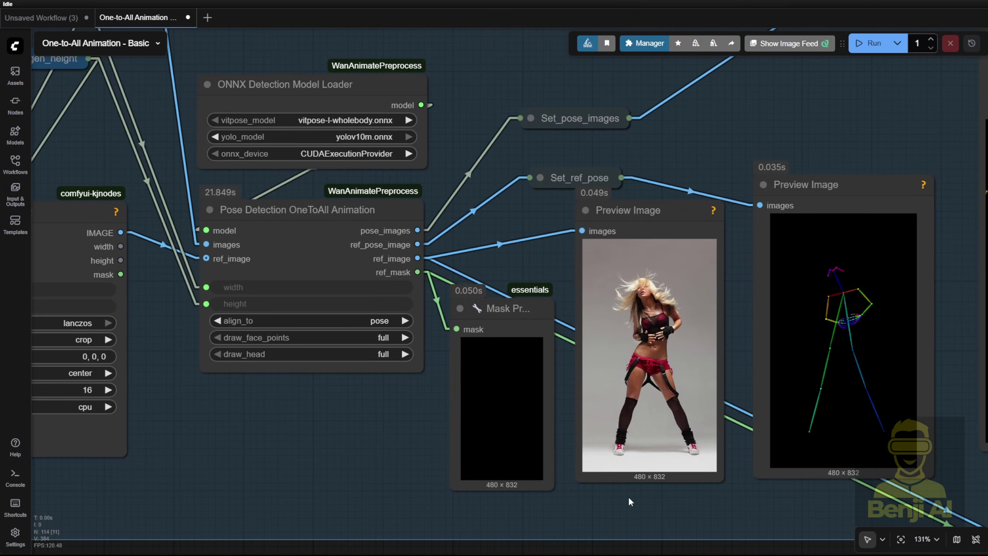
{"action": "scroll", "coordinate": [647, 499], "scroll_direction": "down", "scroll_amount": 3}
{"action": "left_click_drag", "start_coordinate": [659, 498], "coordinate": [401, 492]}
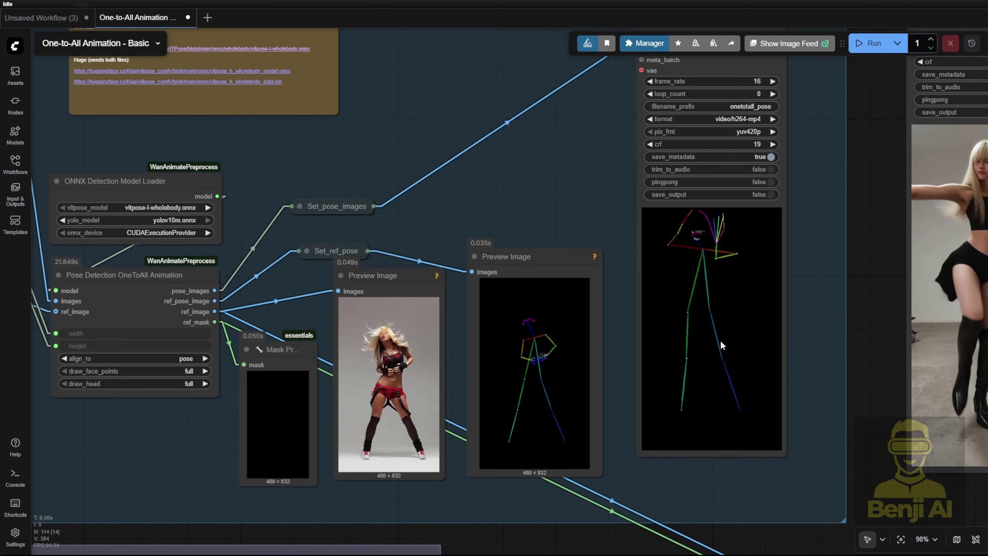
{"action": "scroll", "coordinate": [727, 392], "scroll_direction": "up", "scroll_amount": 3}
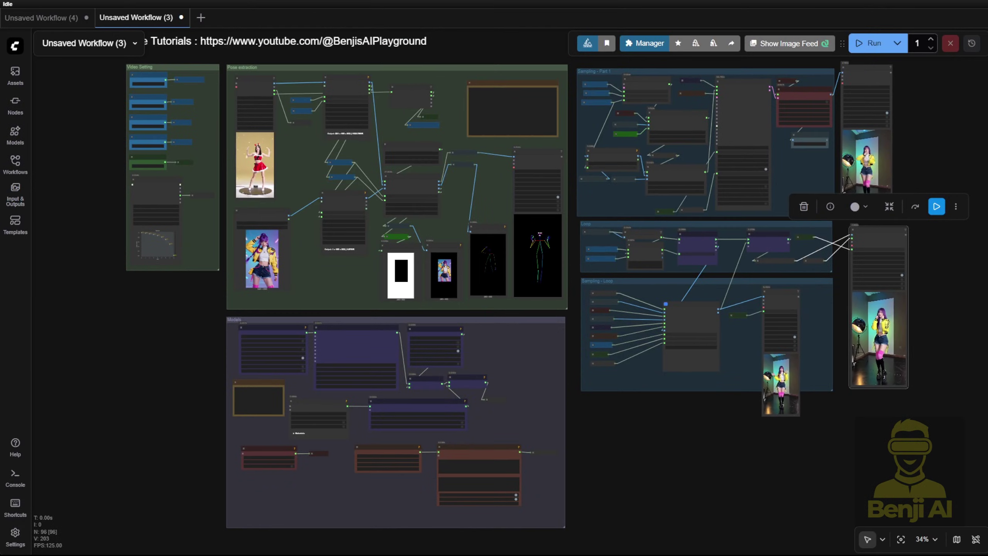
Step: Zoom and pan the loop workflow until the Loop and Sampling - Loop groups are readable
{"action": "scroll", "coordinate": [445, 348], "scroll_direction": "up", "scroll_amount": 3}
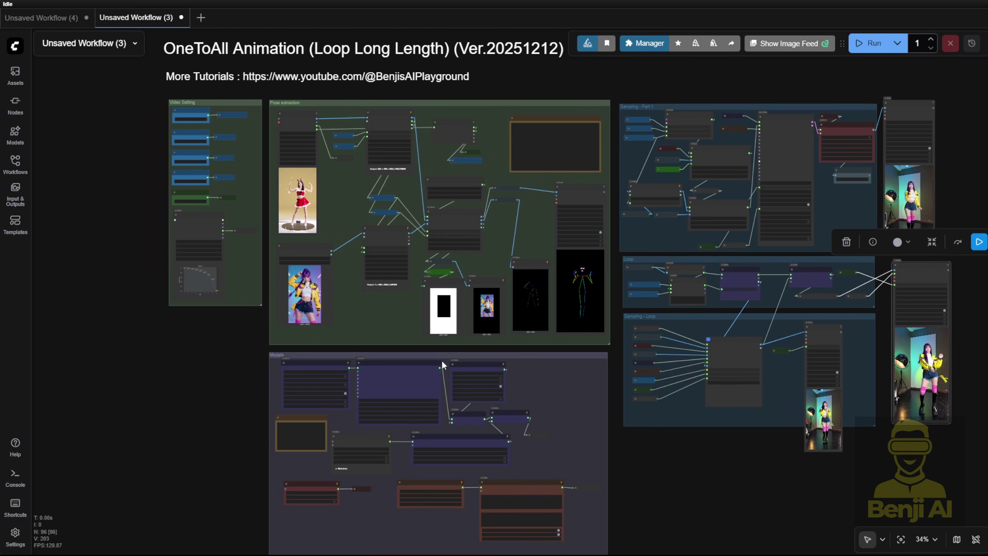
{"action": "scroll", "coordinate": [445, 348], "scroll_direction": "up", "scroll_amount": 2}
{"action": "left_click_drag", "start_coordinate": [385, 314], "coordinate": [214, 423]}
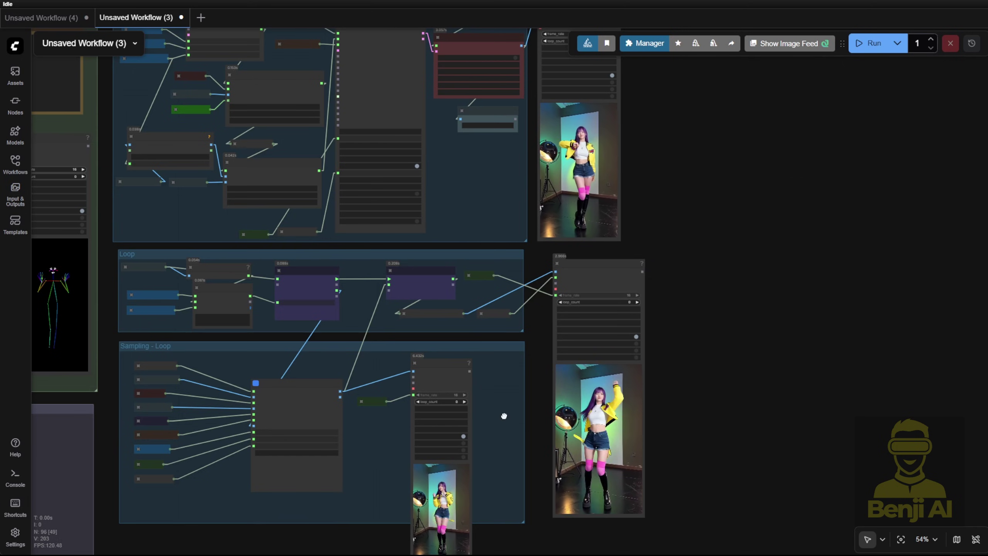
{"action": "scroll", "coordinate": [504, 415], "scroll_direction": "up", "scroll_amount": 6}
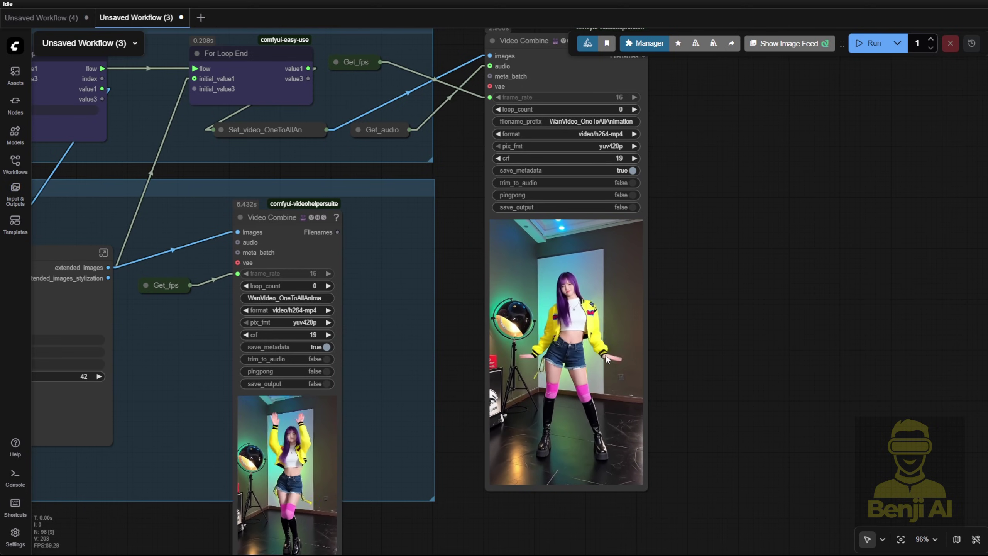
{"action": "scroll", "coordinate": [607, 359], "scroll_direction": "up", "scroll_amount": 3}
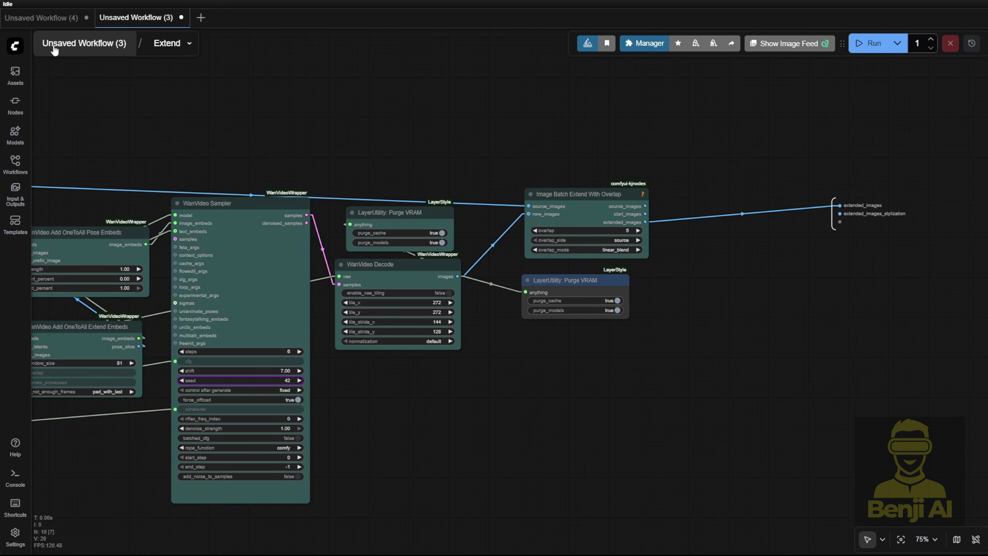
Step: Leave the Extend subgraph for the main graph and zoom toward the Pose extraction group
{"action": "left_click", "coordinate": [84, 43]}
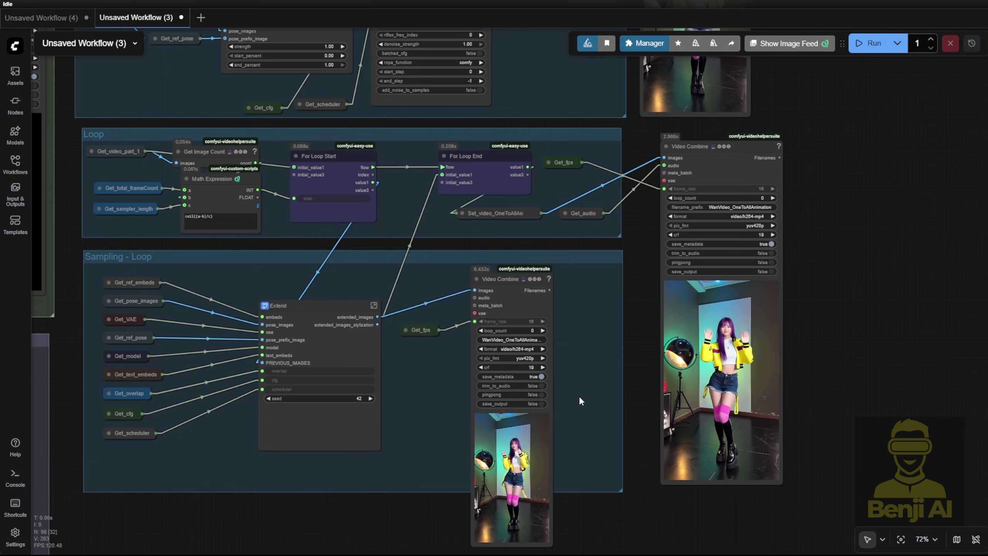
{"action": "scroll", "coordinate": [589, 312], "scroll_direction": "up", "scroll_amount": 6}
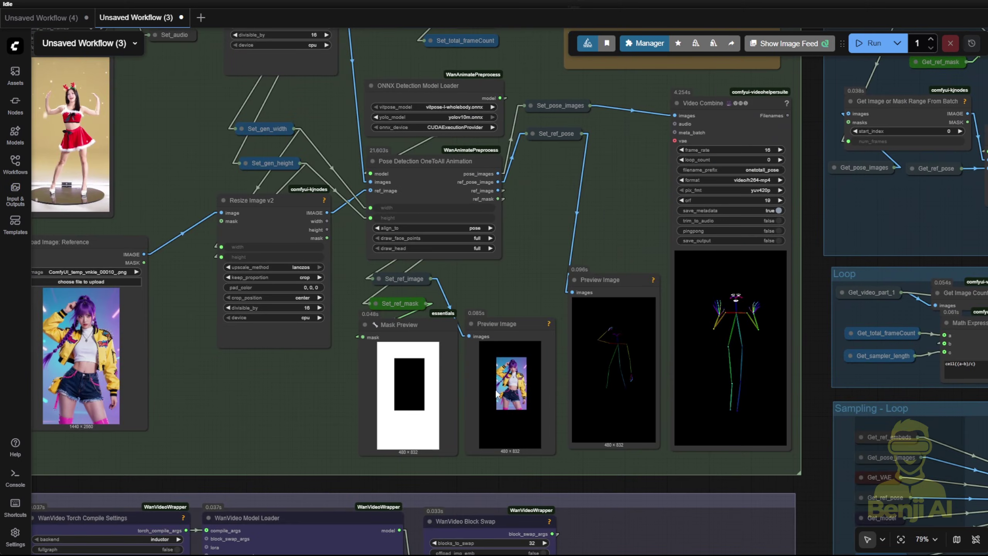
{"action": "scroll", "coordinate": [352, 375], "scroll_direction": "up", "scroll_amount": 1}
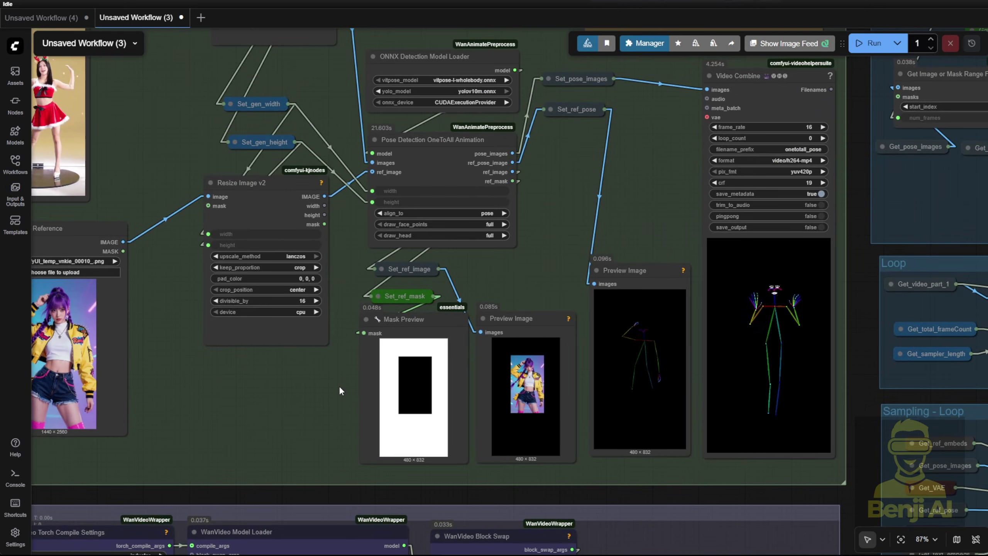
Step: Zoom in beside the mask preview and select the resized reference image preview
{"action": "scroll", "coordinate": [424, 282], "scroll_direction": "up", "scroll_amount": 5}
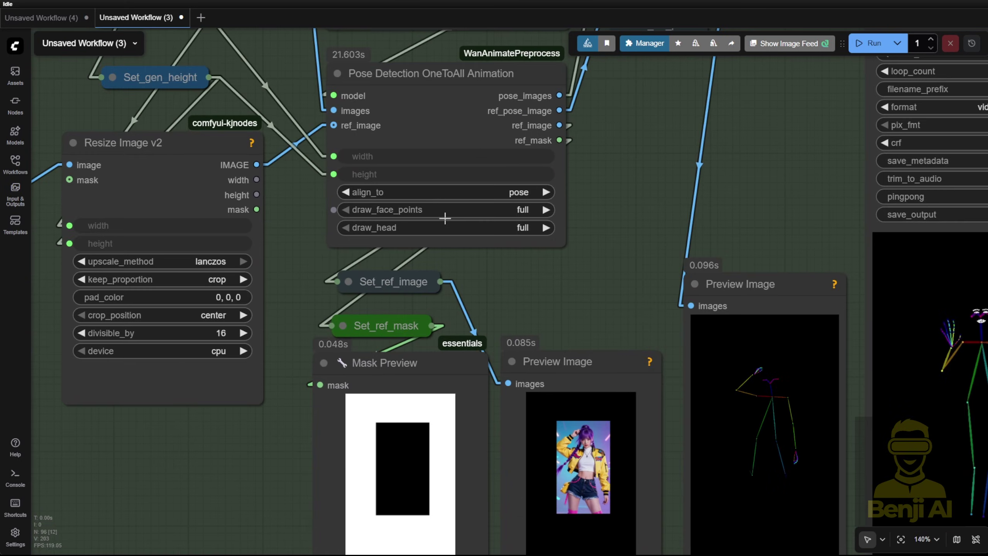
{"action": "left_click_drag", "start_coordinate": [577, 325], "coordinate": [557, 224]}
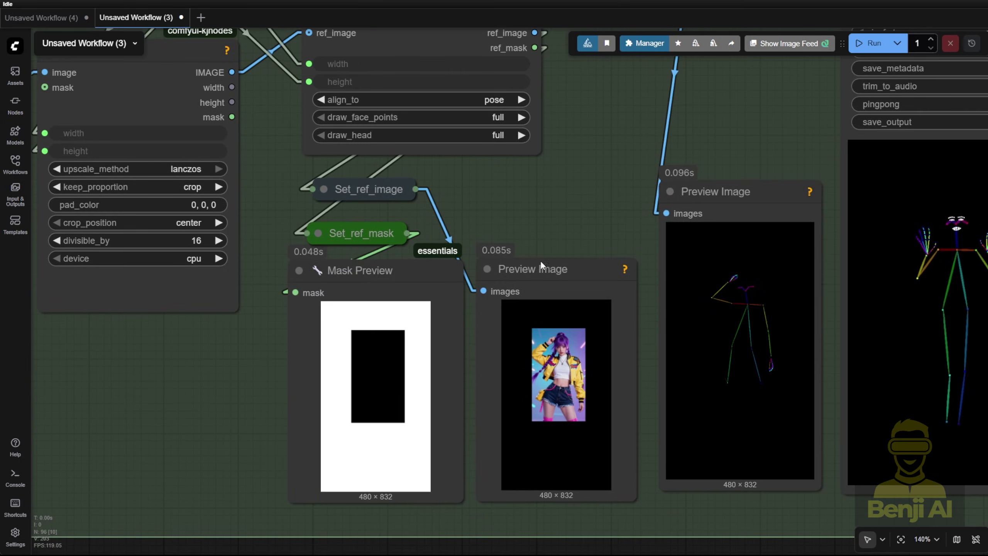
{"action": "scroll", "coordinate": [533, 458], "scroll_direction": "up", "scroll_amount": 4}
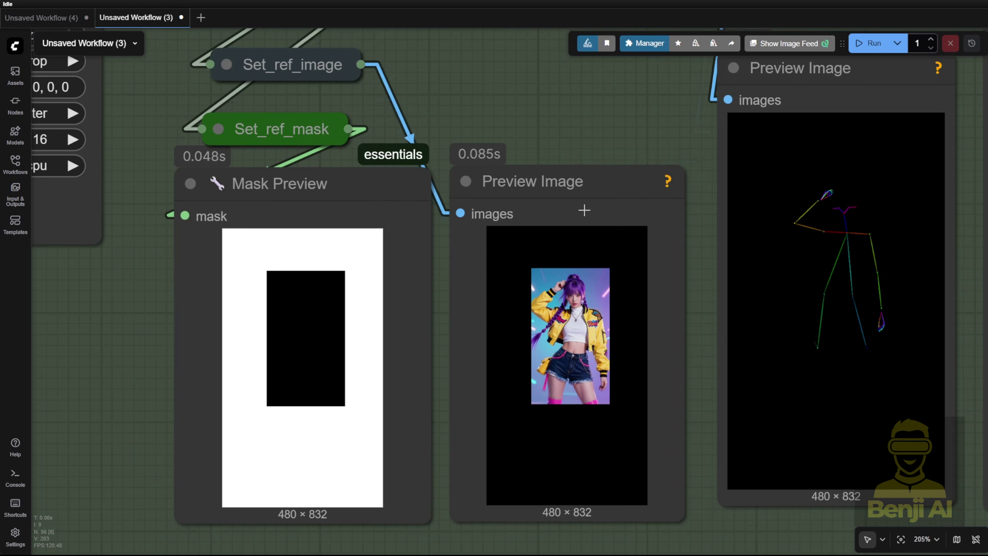
{"action": "left_click", "coordinate": [655, 269]}
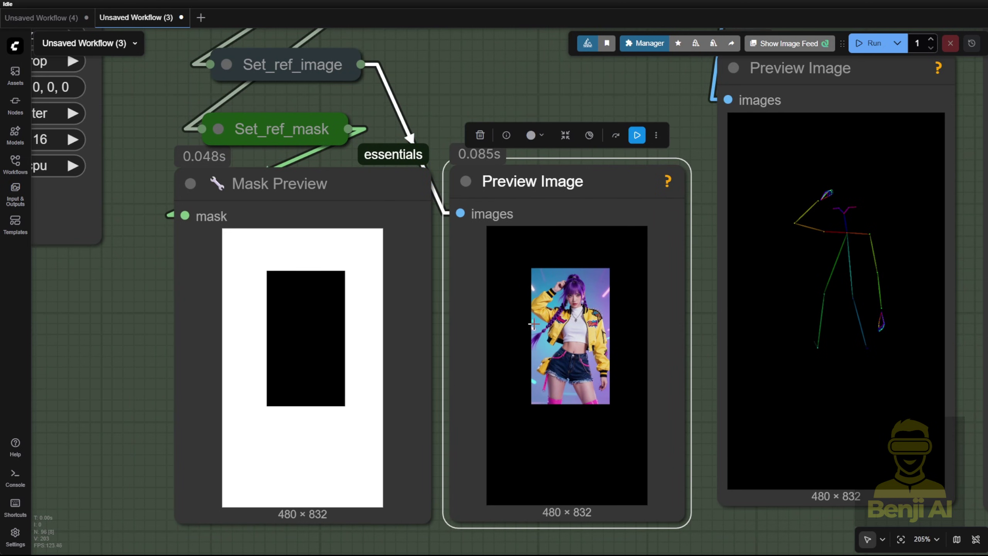
{"action": "scroll", "coordinate": [517, 403], "scroll_direction": "down", "scroll_amount": 3}
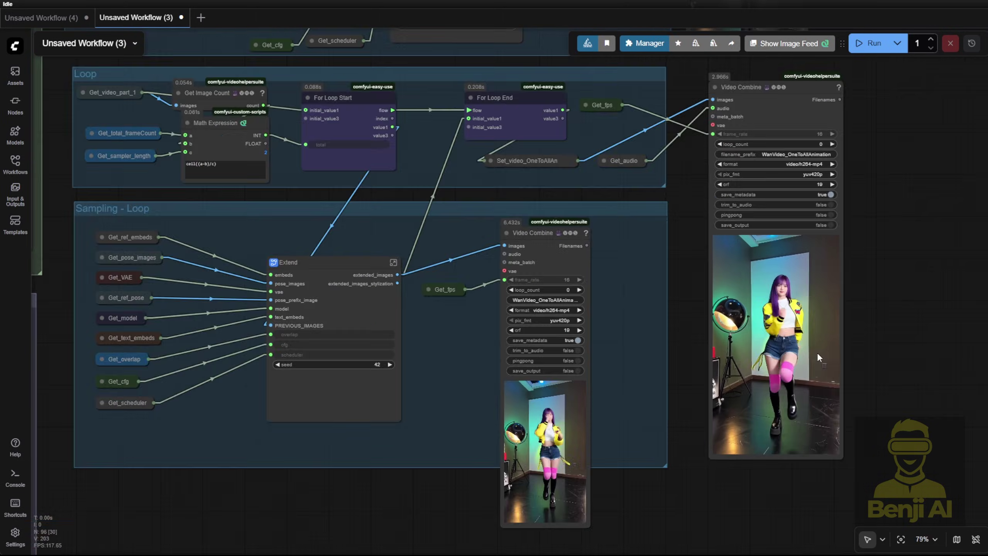
{"action": "scroll", "coordinate": [817, 352], "scroll_direction": "up", "scroll_amount": 4}
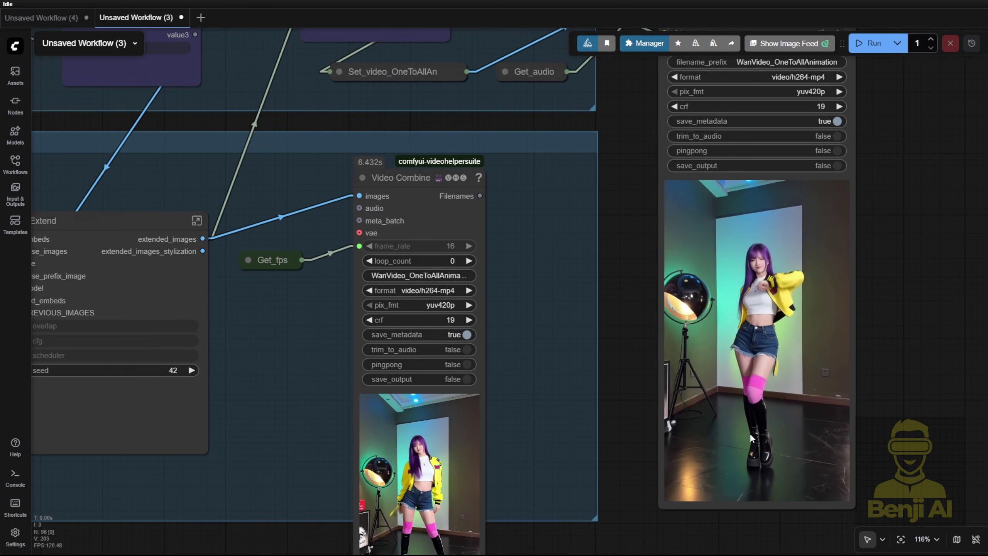
Step: Review the whole graph across the Sampling - Part 1 and Pose extraction groups
{"action": "scroll", "coordinate": [833, 373], "scroll_direction": "up", "scroll_amount": 3}
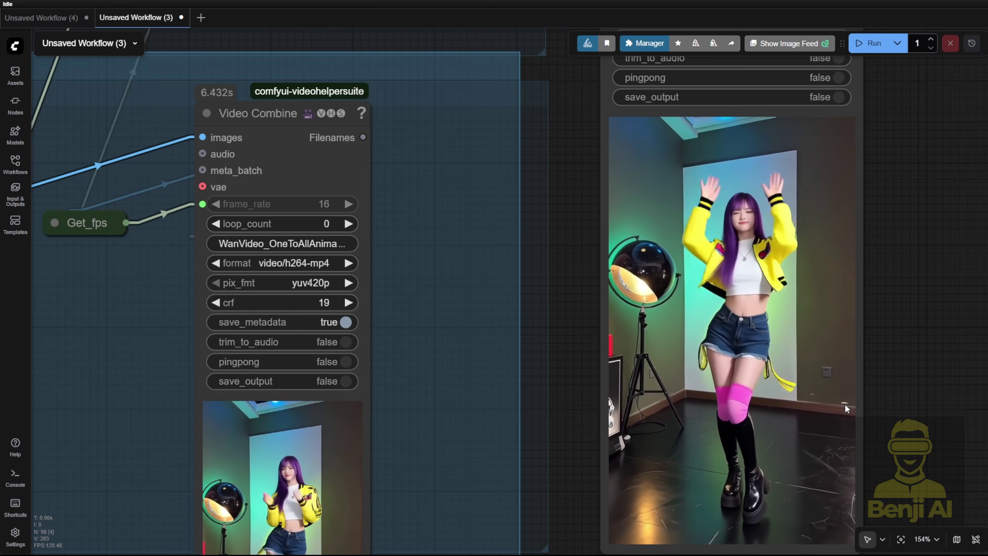
{"action": "scroll", "coordinate": [845, 405], "scroll_direction": "down", "scroll_amount": 3}
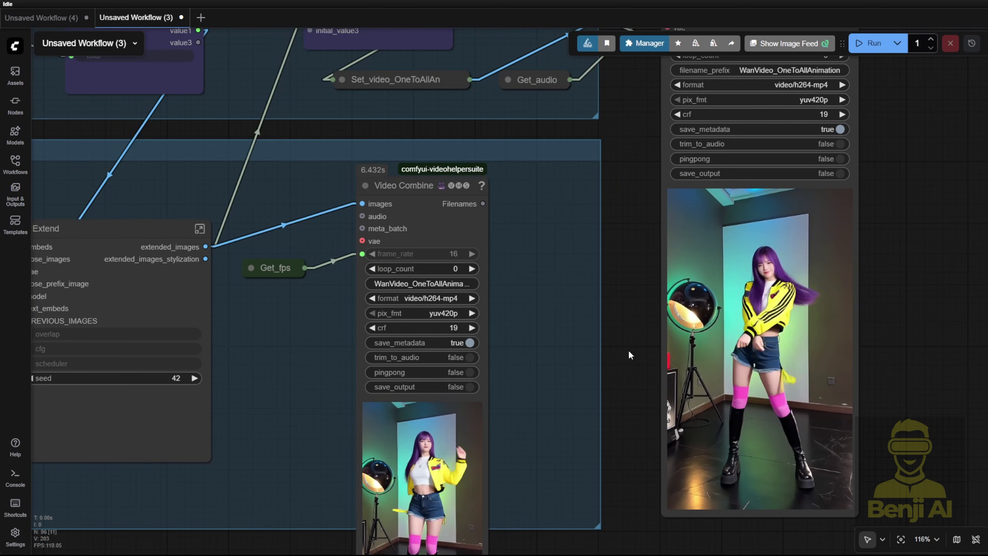
{"action": "scroll", "coordinate": [623, 353], "scroll_direction": "down", "scroll_amount": 9}
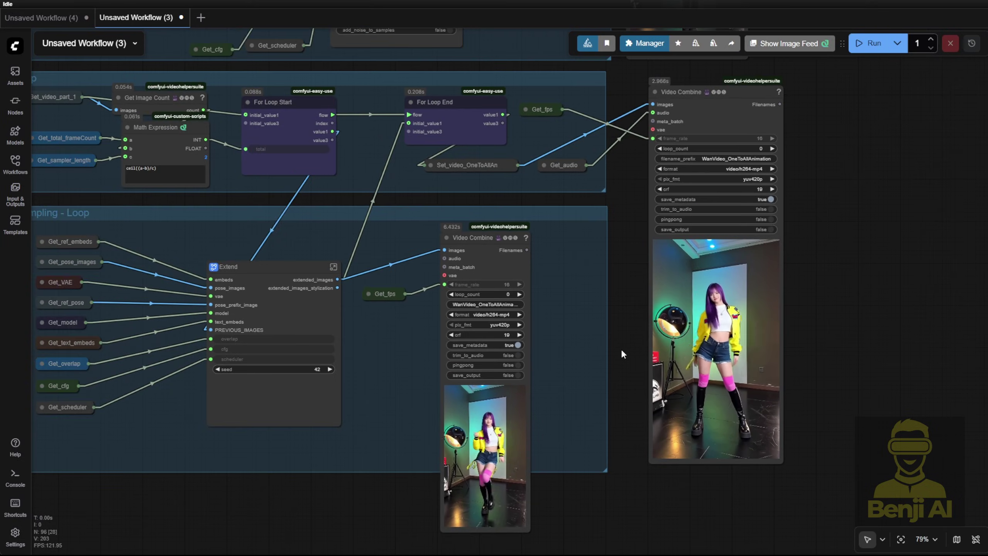
{"action": "scroll", "coordinate": [605, 342], "scroll_direction": "down", "scroll_amount": 1}
{"action": "left_click_drag", "start_coordinate": [599, 342], "coordinate": [689, 419]}
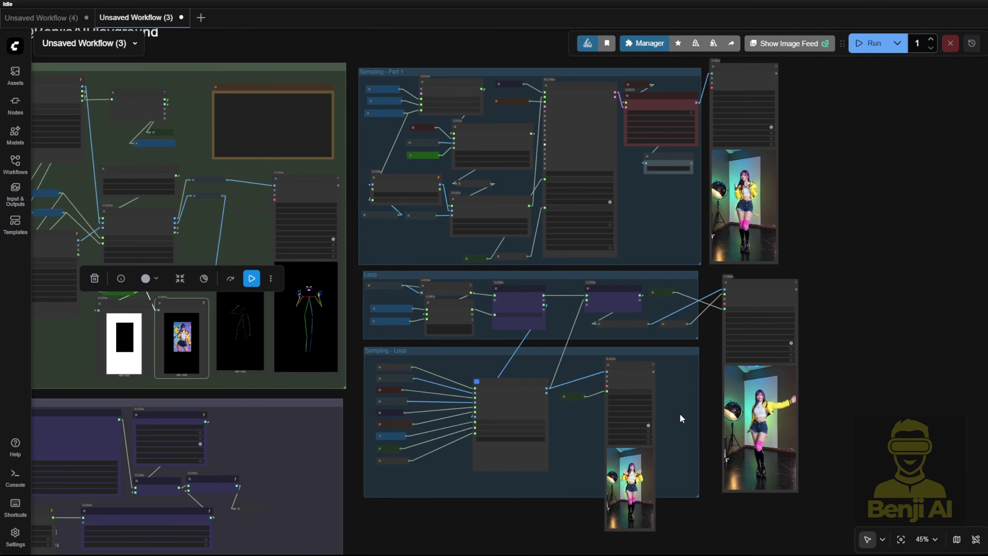
{"action": "scroll", "coordinate": [352, 326], "scroll_direction": "down", "scroll_amount": 3}
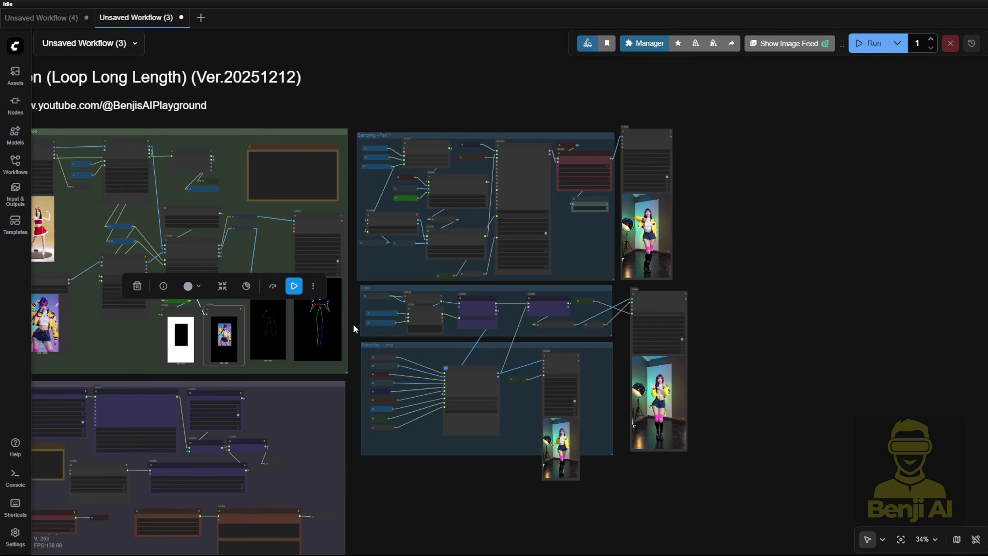
{"action": "left_click_drag", "start_coordinate": [746, 476], "coordinate": [909, 388]}
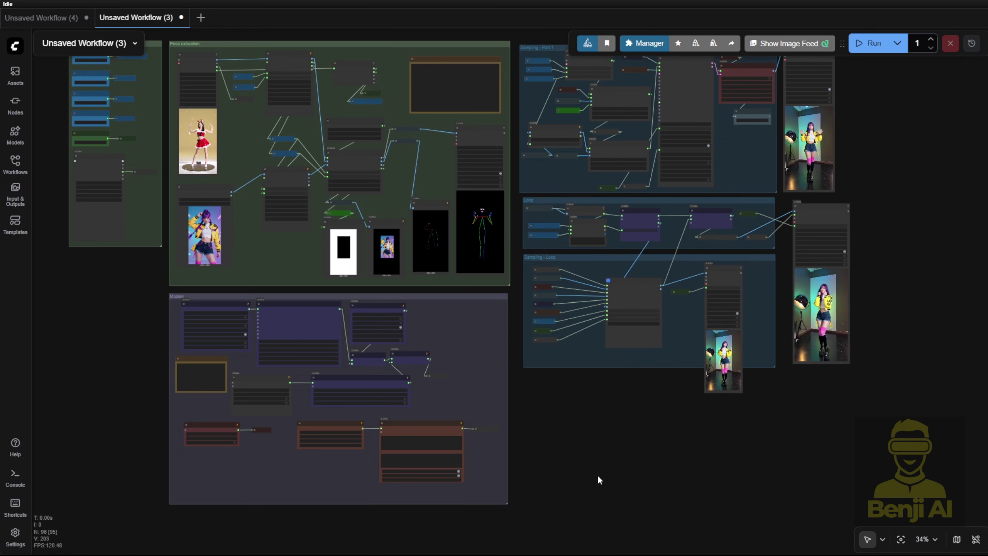
{"action": "left_click_drag", "start_coordinate": [595, 467], "coordinate": [615, 502]}
{"action": "left_click_drag", "start_coordinate": [694, 473], "coordinate": [569, 488]}
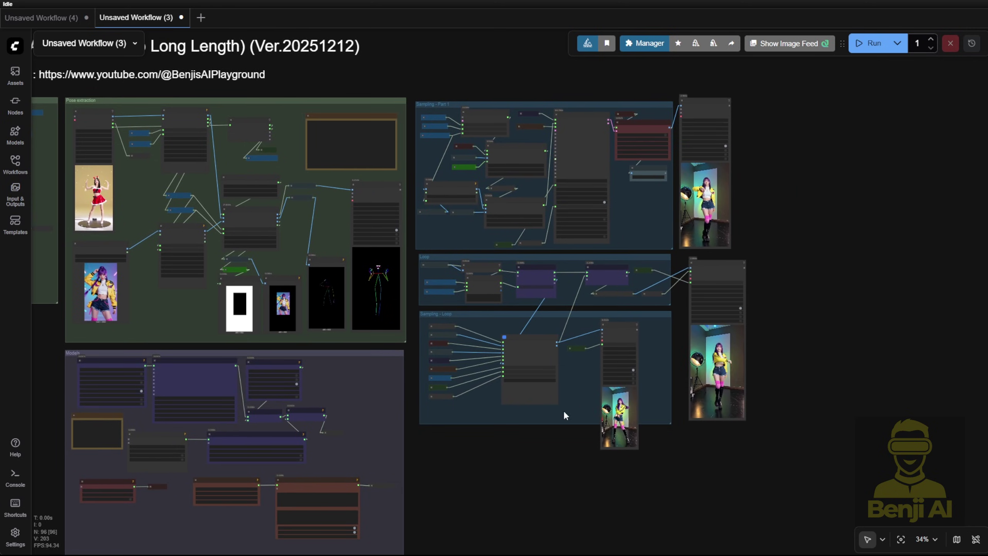
{"action": "scroll", "coordinate": [490, 389], "scroll_direction": "up", "scroll_amount": 6}
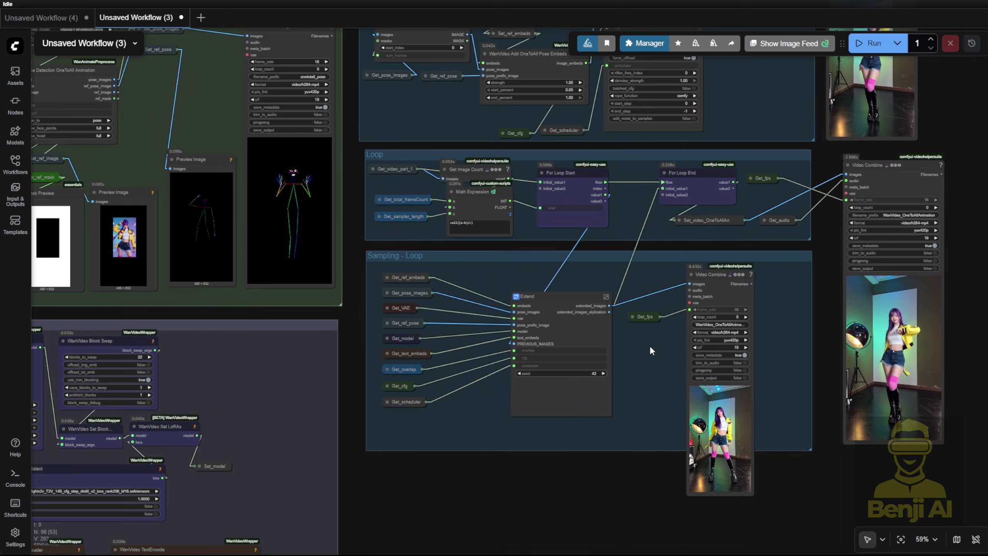
{"action": "scroll", "coordinate": [613, 512], "scroll_direction": "down", "scroll_amount": 6}
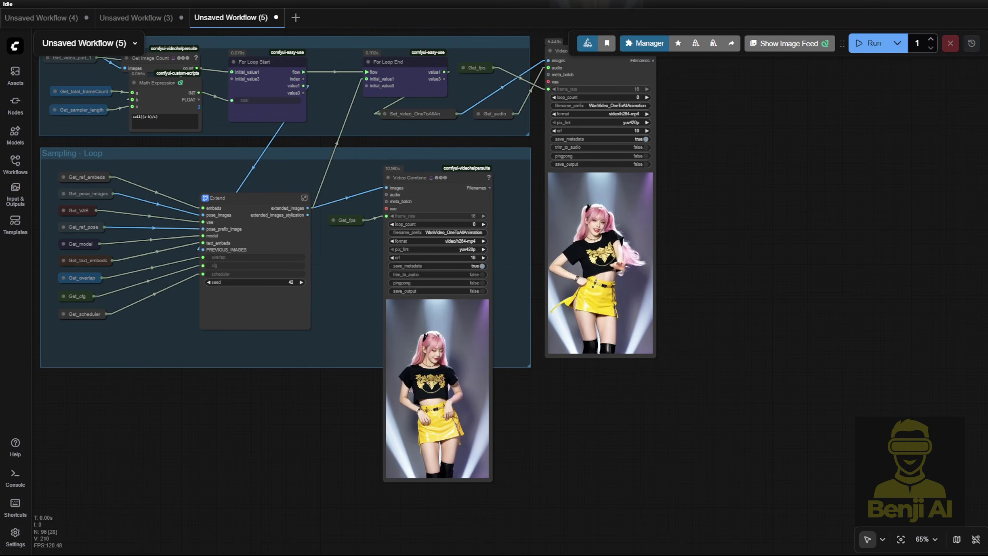
Step: Zoom into the Pose extraction group to show the reference and pose previews
{"action": "scroll", "coordinate": [323, 421], "scroll_direction": "down", "scroll_amount": 8}
{"action": "scroll", "coordinate": [216, 415], "scroll_direction": "up", "scroll_amount": 4}
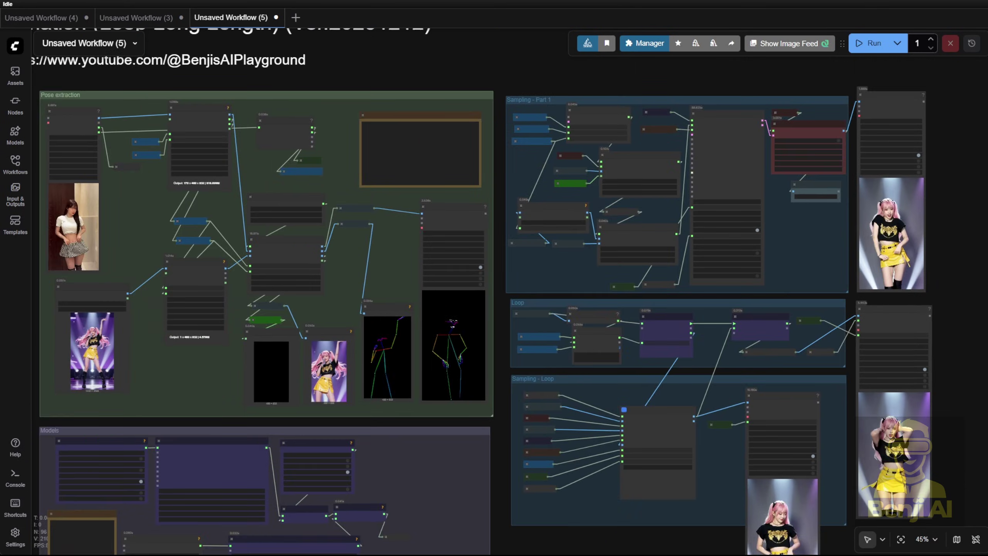
{"action": "scroll", "coordinate": [330, 414], "scroll_direction": "up", "scroll_amount": 7}
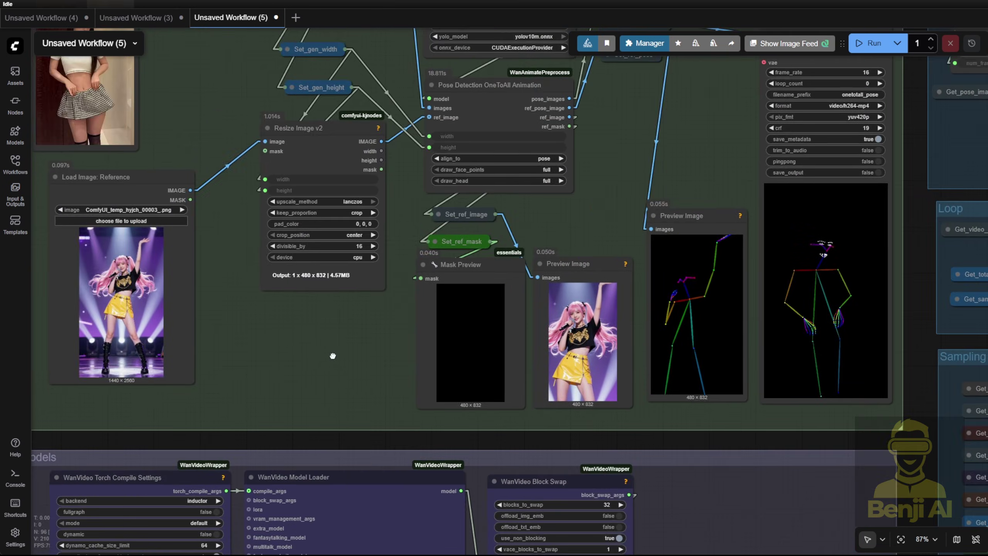
{"action": "scroll", "coordinate": [571, 182], "scroll_direction": "up", "scroll_amount": 5}
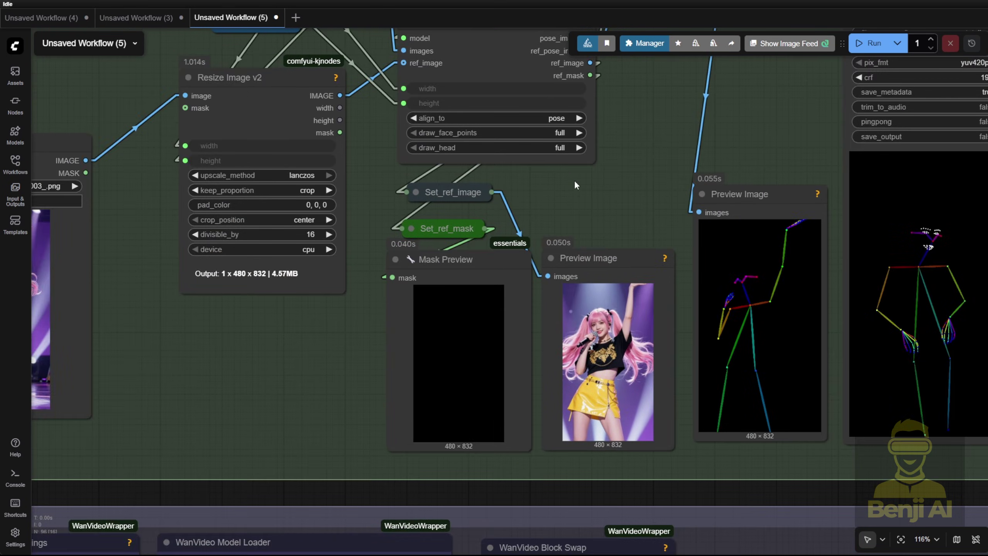
{"action": "left_click_drag", "start_coordinate": [591, 172], "coordinate": [293, 131]}
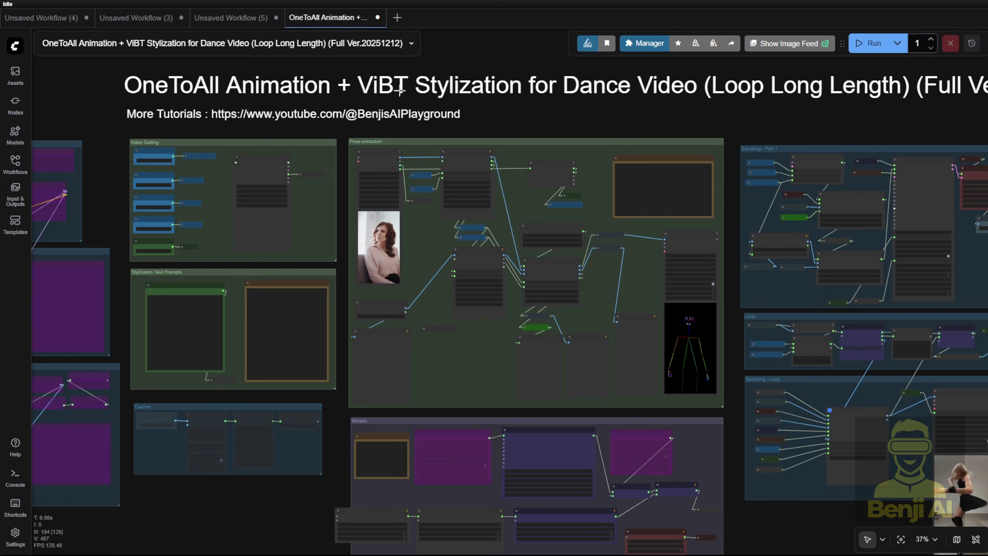
Step: Box-select the three Stylization Sampling groups and adjust the zoom around them
{"action": "left_click_drag", "start_coordinate": [203, 77], "coordinate": [671, 459]}
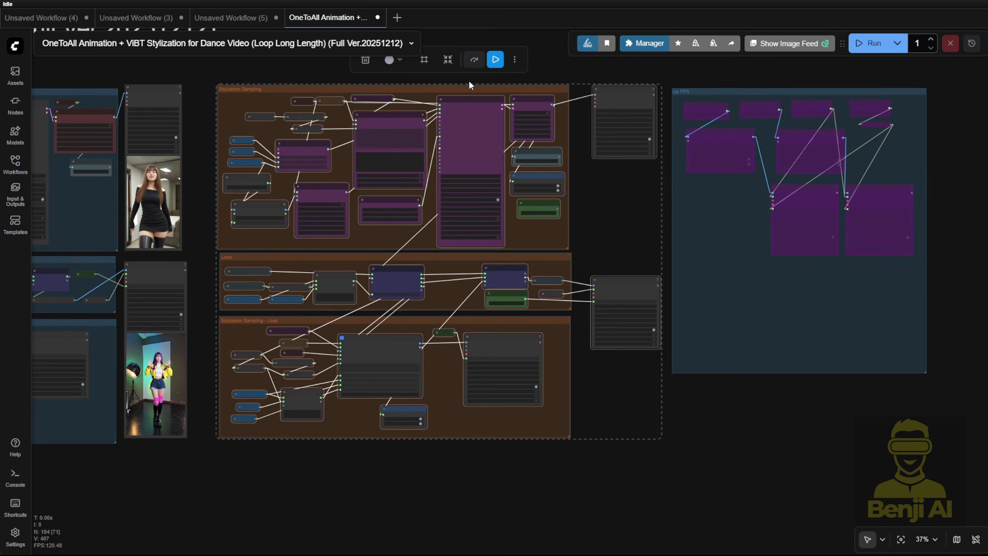
{"action": "scroll", "coordinate": [406, 238], "scroll_direction": "up", "scroll_amount": 3}
{"action": "scroll", "coordinate": [389, 258], "scroll_direction": "down", "scroll_amount": 2}
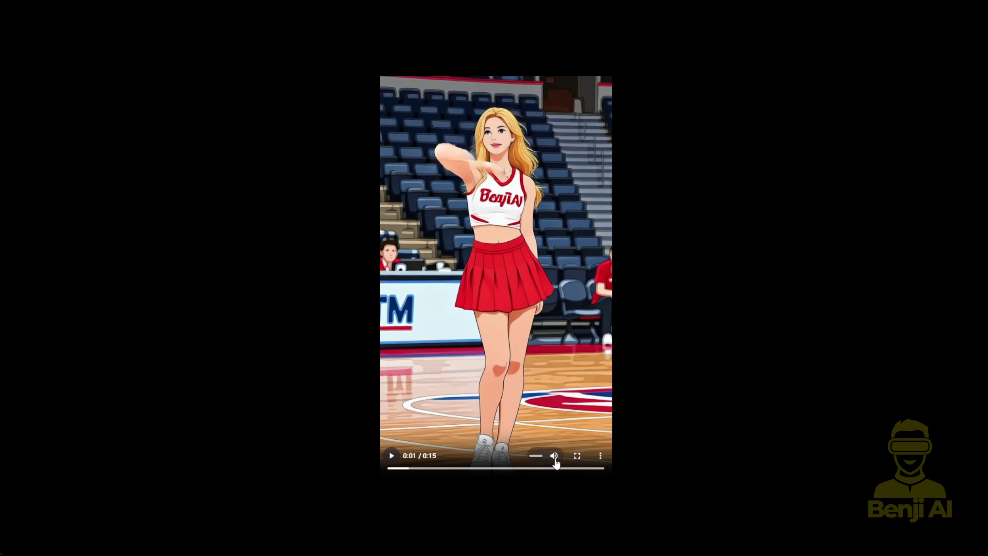
Step: Rewind the stylized cheerleader video to 0:00 and play it
{"action": "left_click_drag", "start_coordinate": [406, 470], "coordinate": [374, 470]}
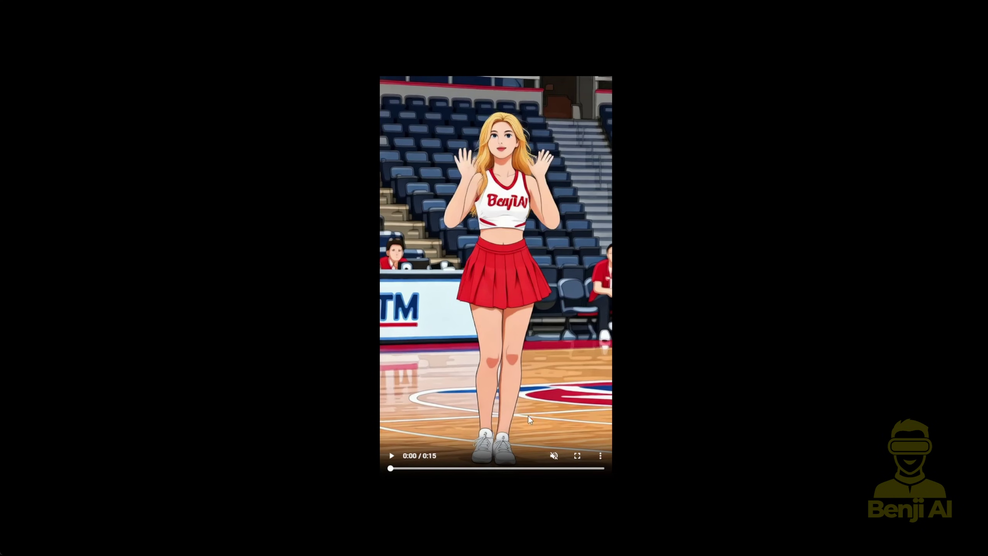
{"action": "left_click", "coordinate": [392, 457]}
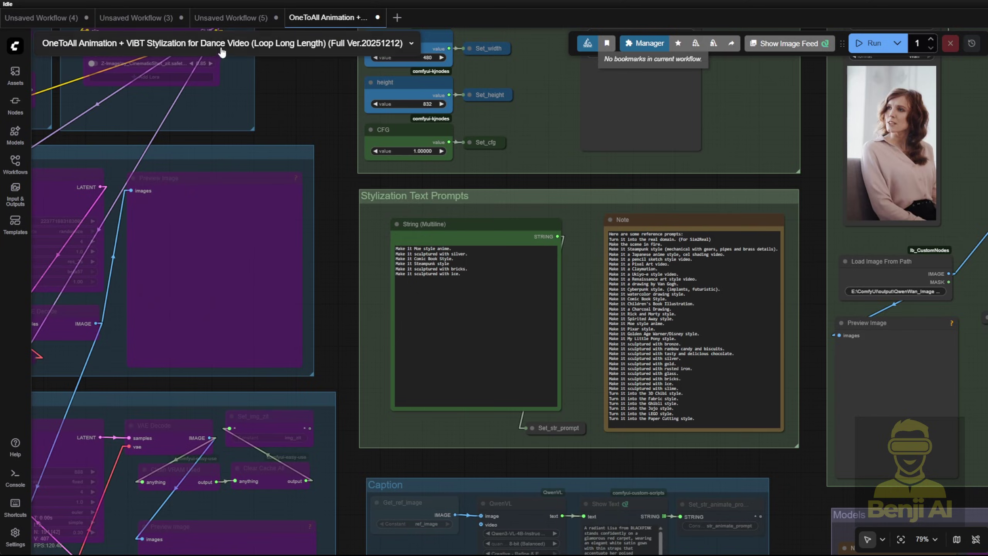
Step: Return to the Unsaved Workflow (5) tab with the pink-haired dancer's results
{"action": "left_click", "coordinate": [210, 24]}
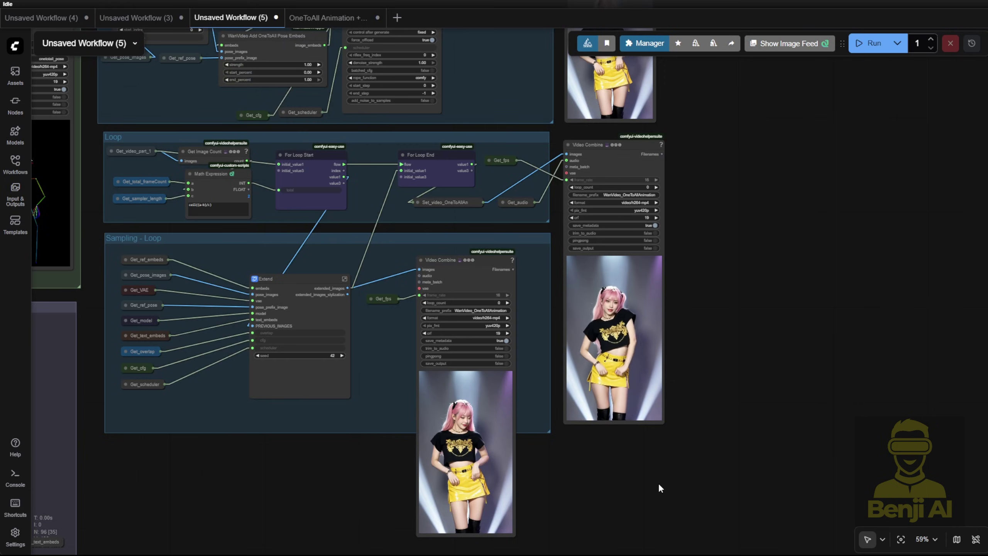